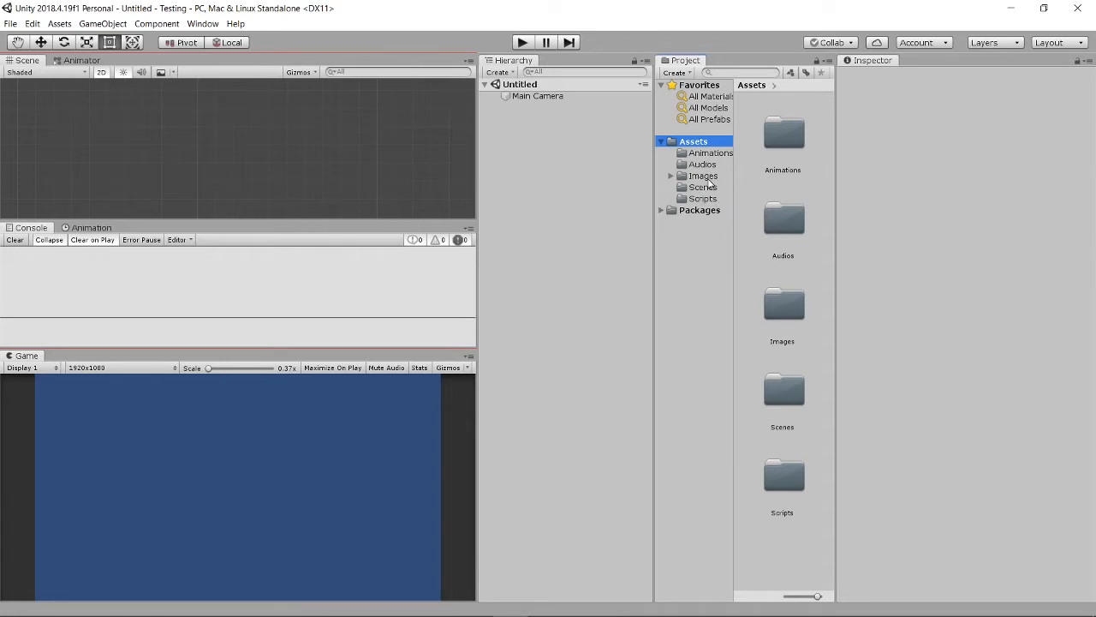
Step: Open the project's Images folder and review the zipper PNG sequence in the desktop's Slider > Zip folder in File Explorer
{"action": "left_click", "coordinate": [708, 182]}
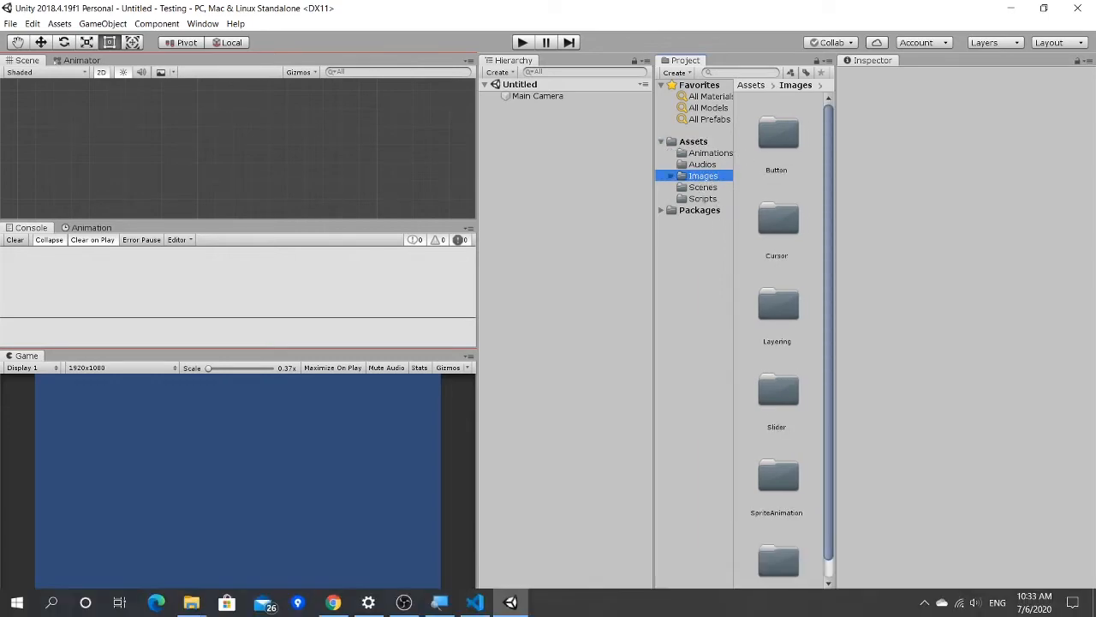
{"action": "mouse_move", "coordinate": [191, 602]}
{"action": "left_click", "coordinate": [154, 574]}
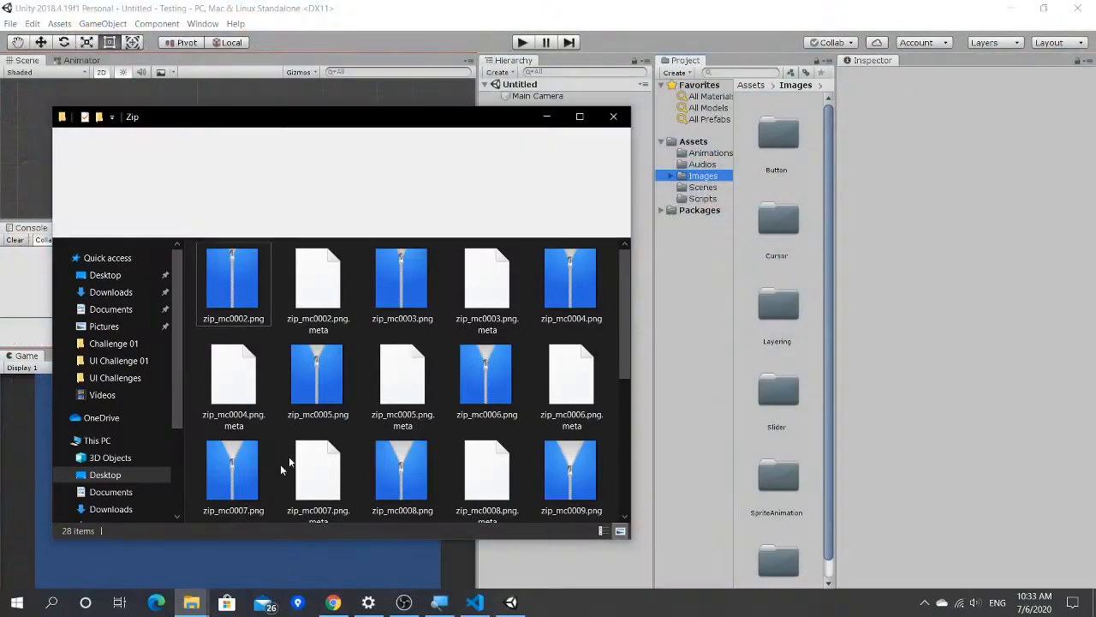
{"action": "left_click_drag", "start_coordinate": [370, 114], "coordinate": [371, 82]}
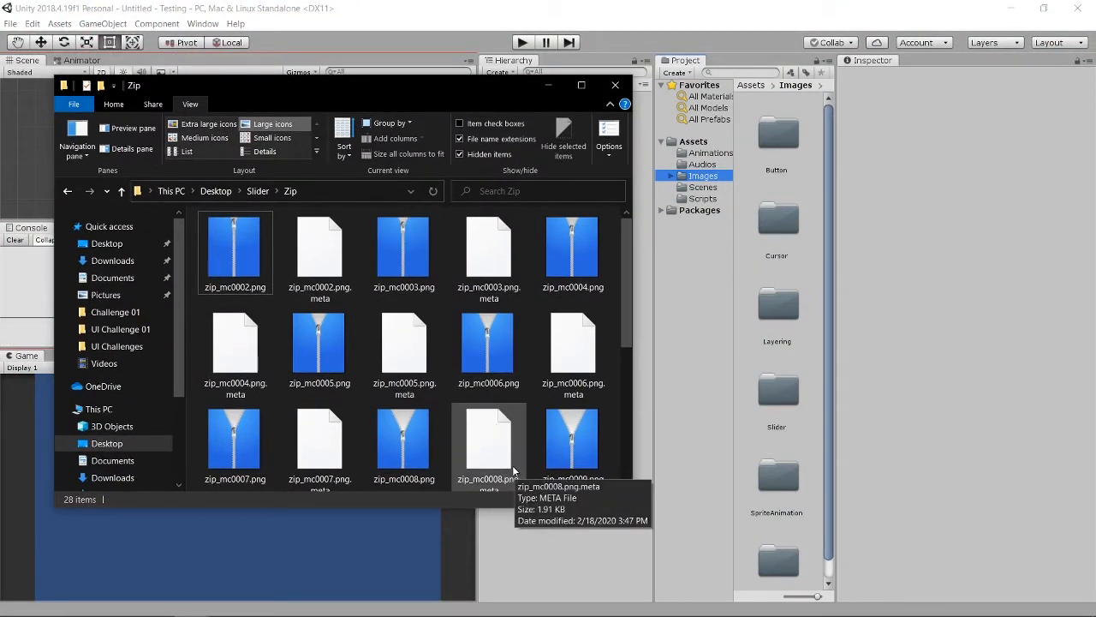
{"action": "scroll", "coordinate": [428, 364], "scroll_direction": "down", "scroll_amount": 2}
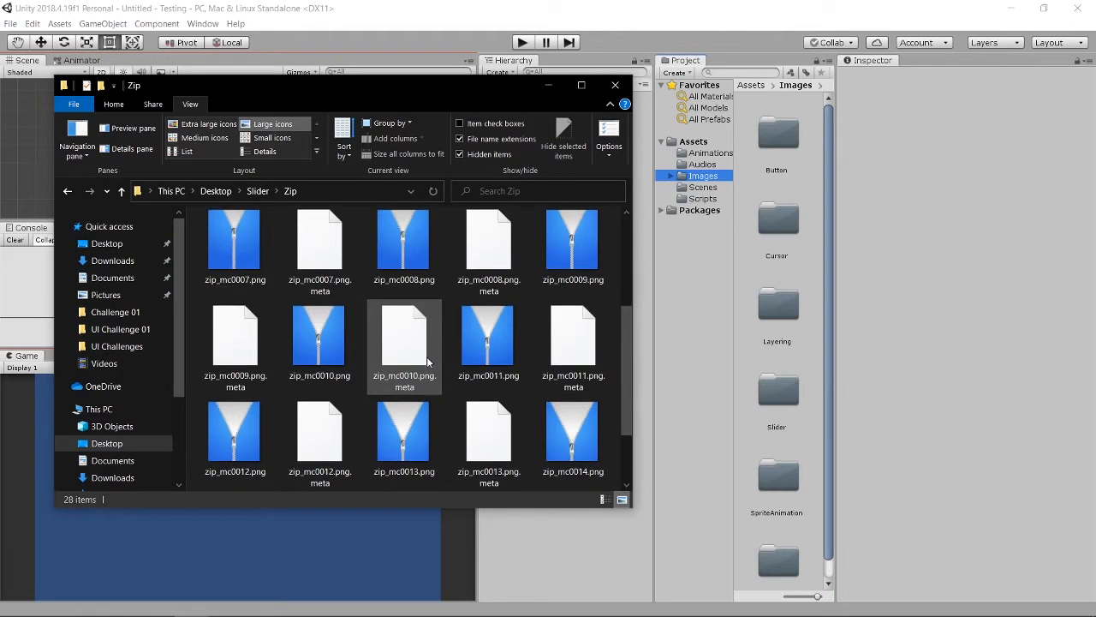
{"action": "scroll", "coordinate": [429, 362], "scroll_direction": "down", "scroll_amount": 1}
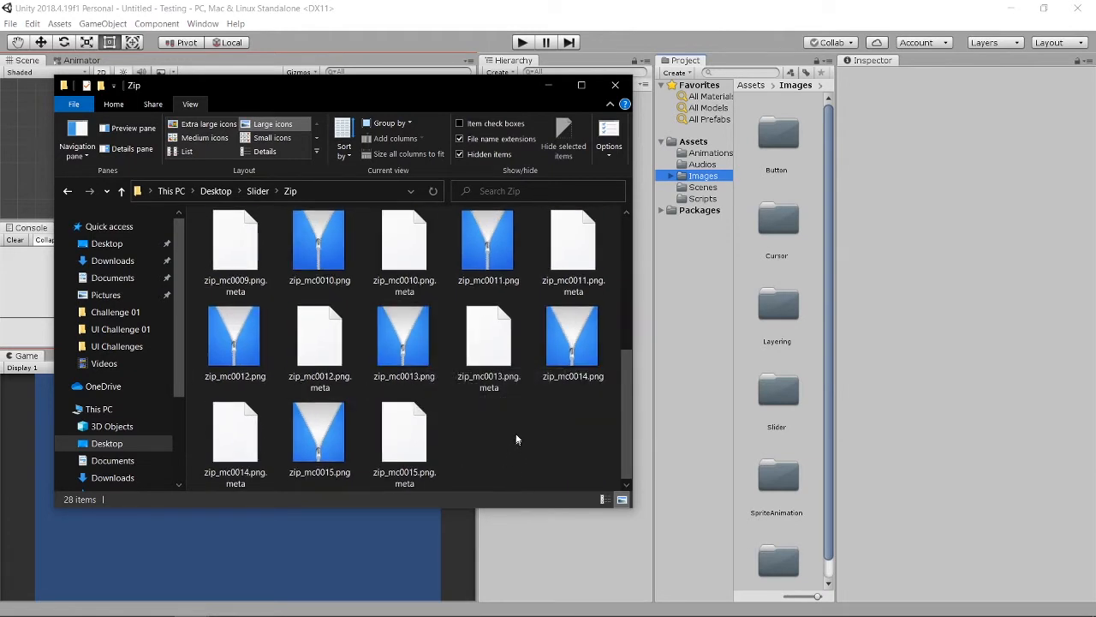
{"action": "left_click", "coordinate": [550, 85]}
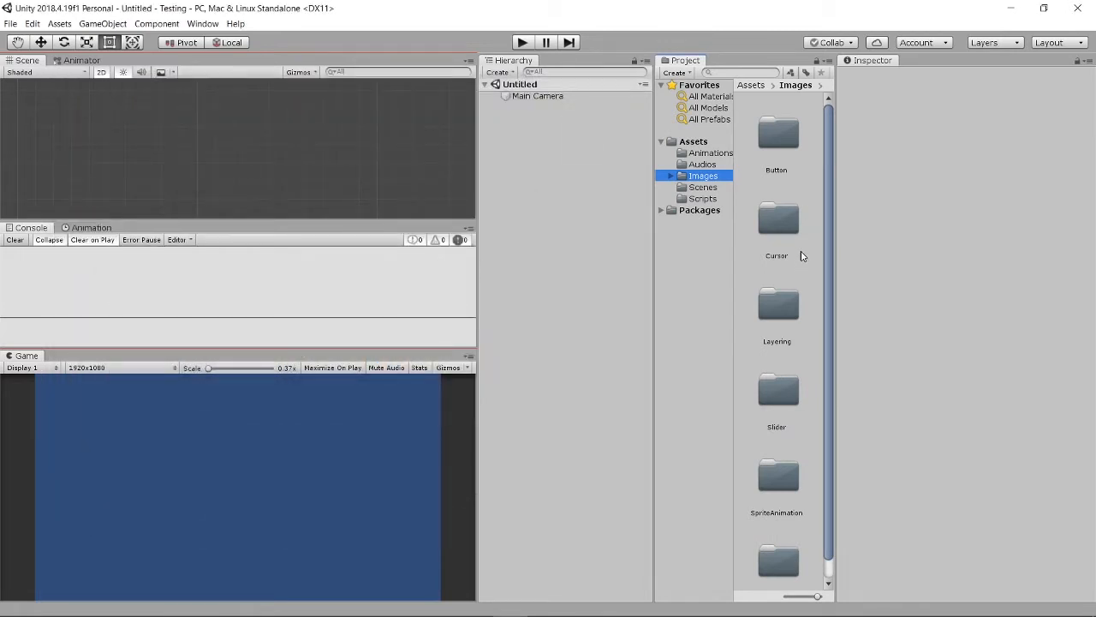
Step: Open the Slider > Zip image folder in the project assets
{"action": "scroll", "coordinate": [793, 420], "scroll_direction": "down", "scroll_amount": 1}
{"action": "double_click", "coordinate": [779, 369]}
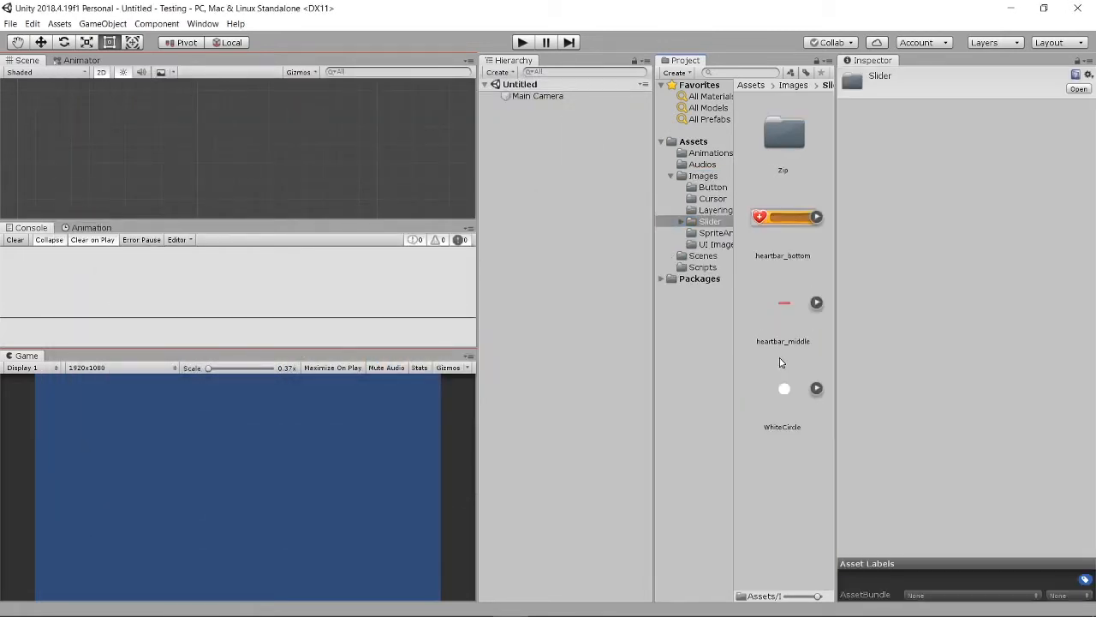
{"action": "double_click", "coordinate": [785, 133]}
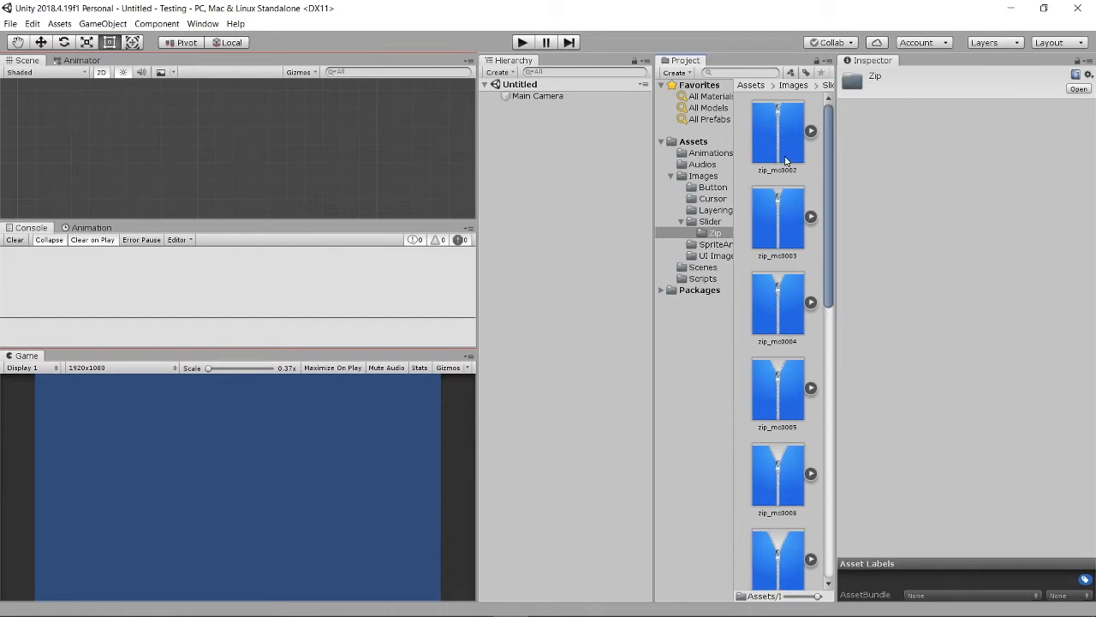
Step: Add a UI Image object to the scene and frame it in the Scene view
{"action": "left_click", "coordinate": [531, 96]}
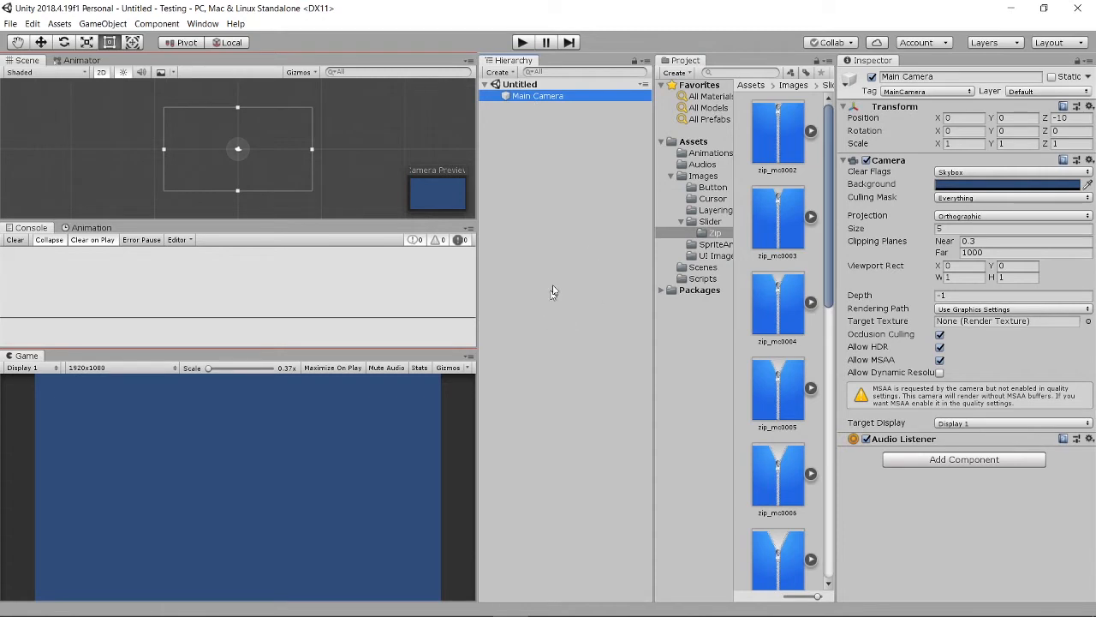
{"action": "left_click", "coordinate": [509, 74]}
{"action": "mouse_move", "coordinate": [557, 197]}
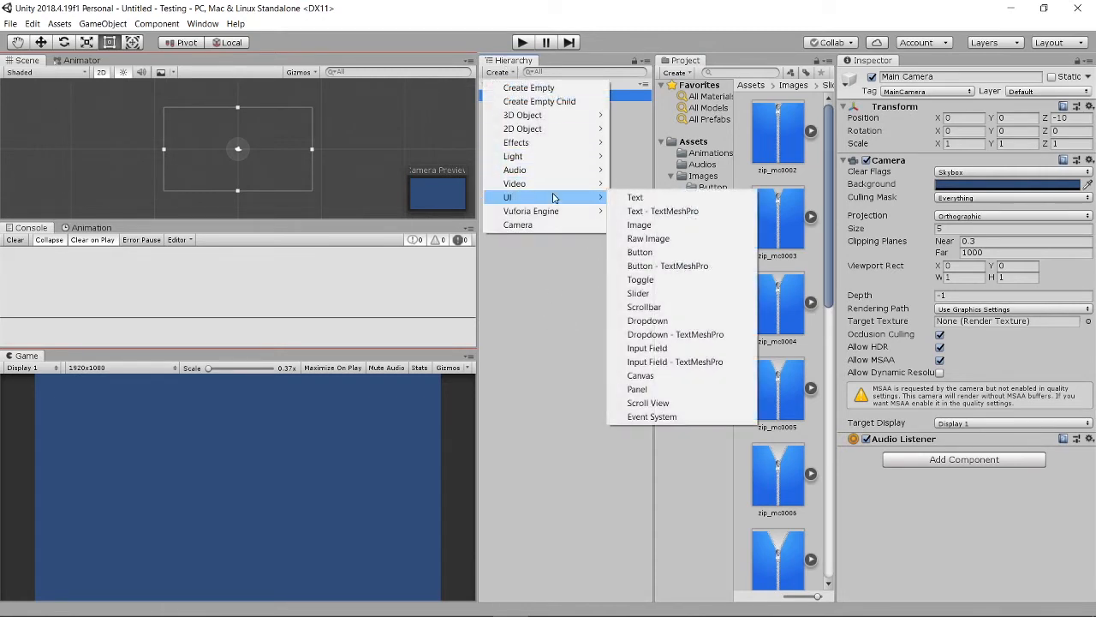
{"action": "left_click", "coordinate": [655, 228]}
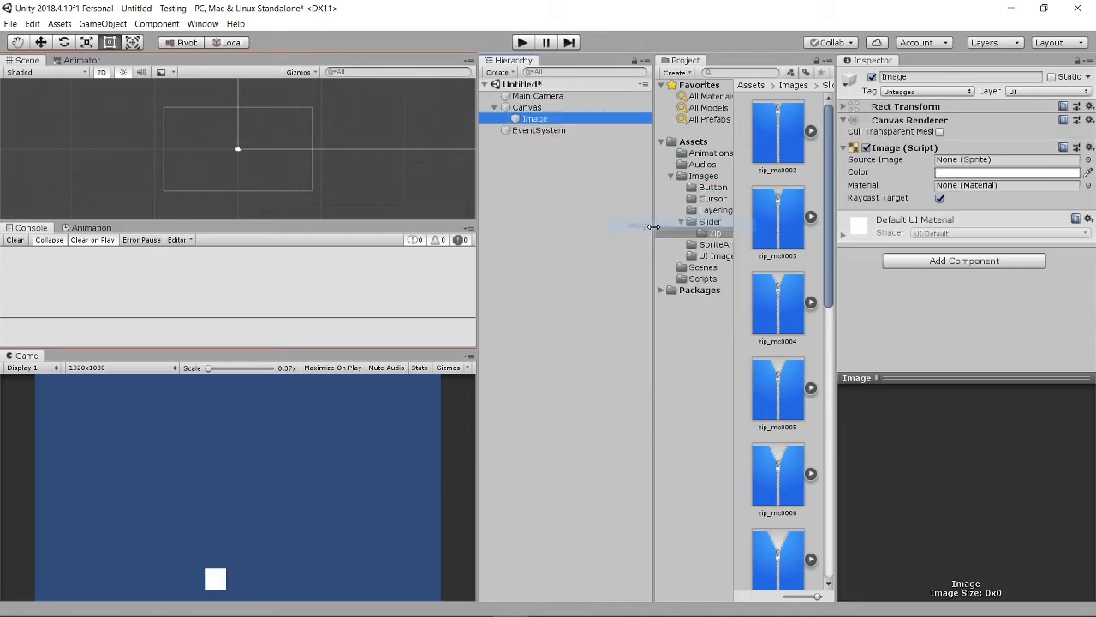
{"action": "double_click", "coordinate": [543, 120]}
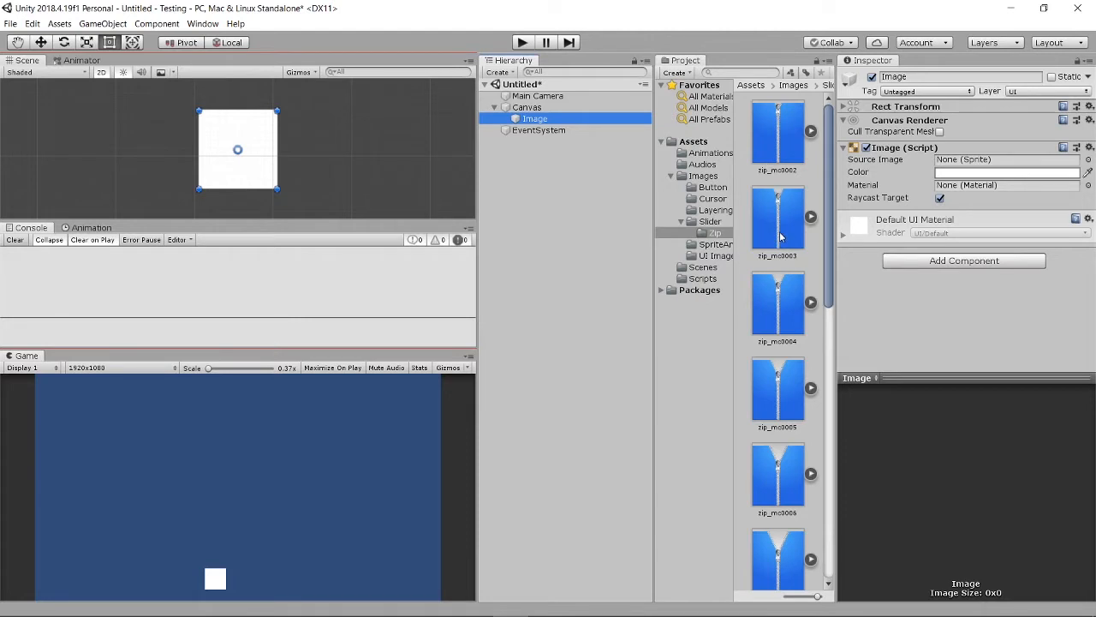
Step: Set zip_mc0002 as the Image's source sprite and apply its native size
{"action": "left_click_drag", "start_coordinate": [779, 141], "coordinate": [1050, 163]}
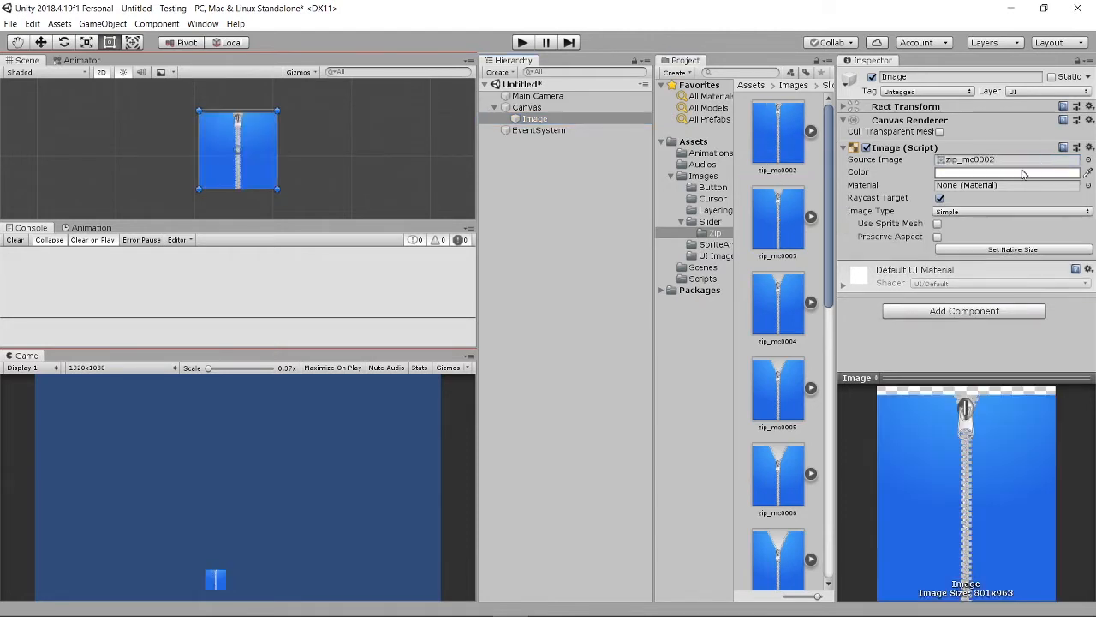
{"action": "left_click", "coordinate": [999, 249]}
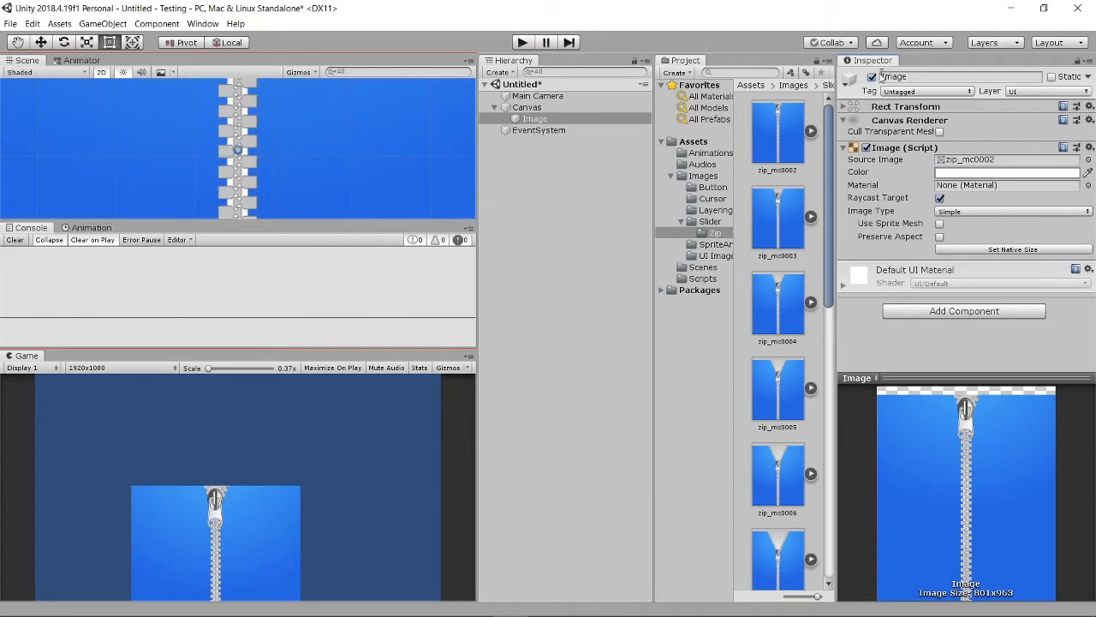
Step: Reset the position of the Image so that it sits at the centre of the canvas
{"action": "left_click", "coordinate": [843, 108]}
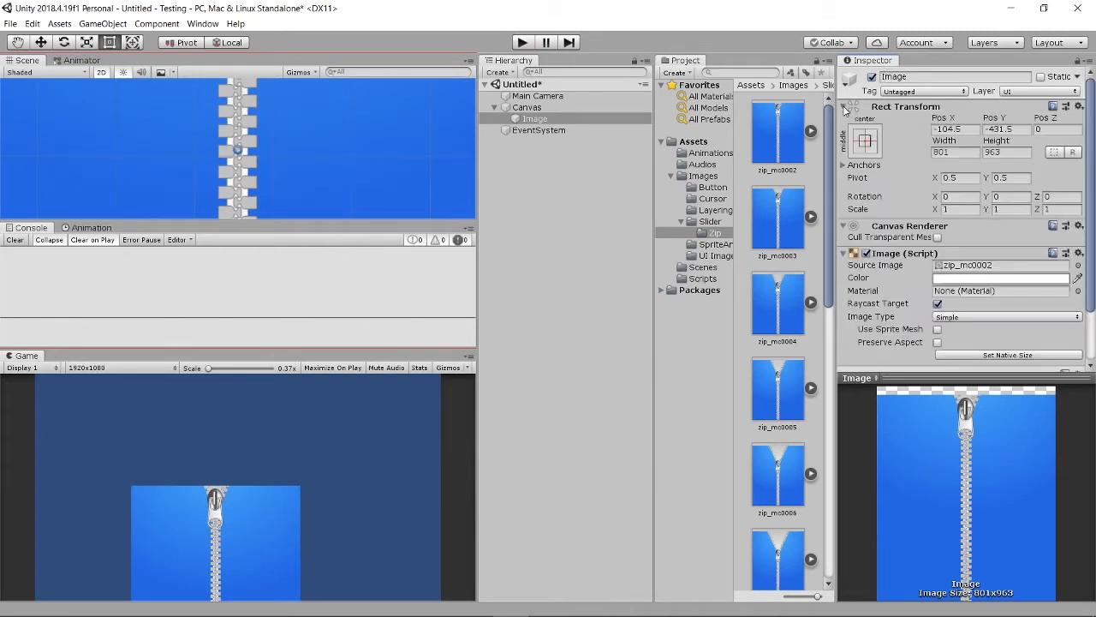
{"action": "left_click", "coordinate": [1079, 106]}
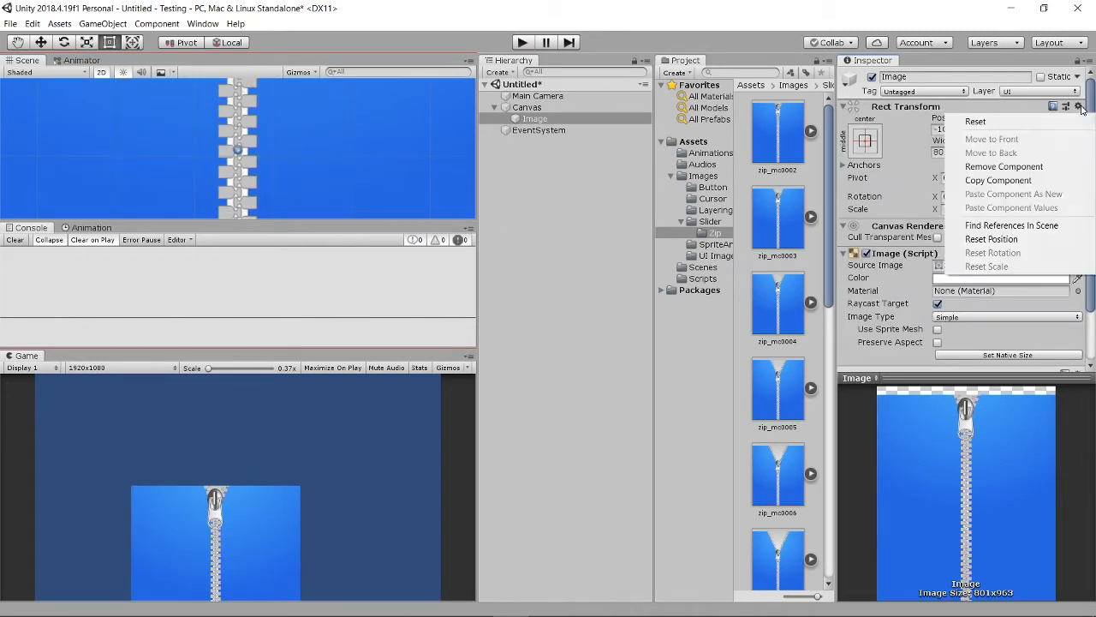
{"action": "left_click", "coordinate": [1043, 240]}
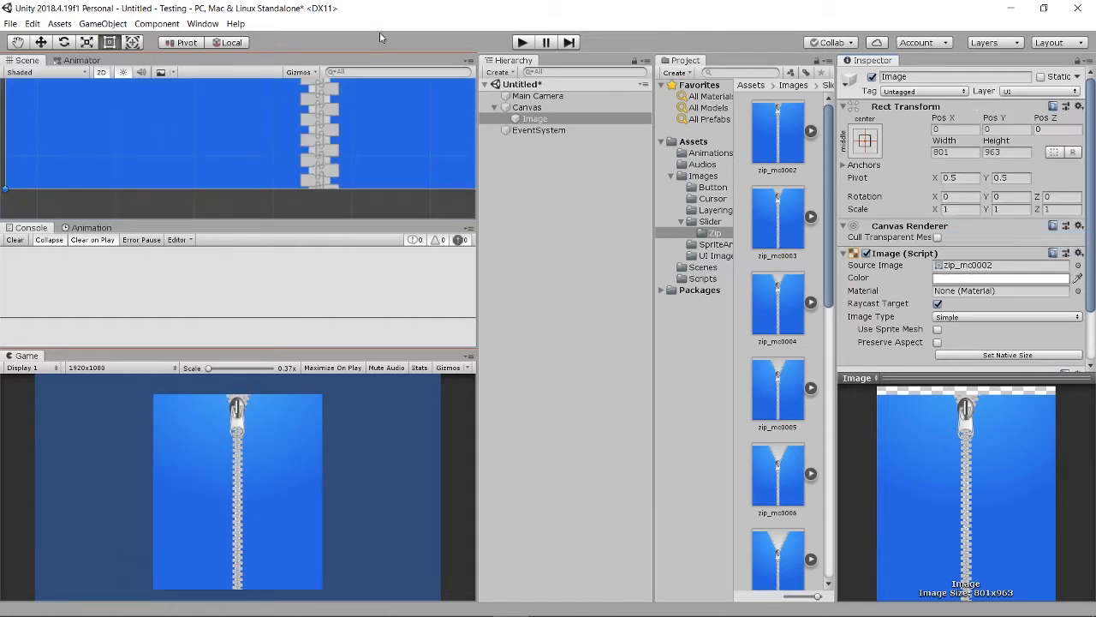
{"action": "scroll", "coordinate": [348, 124], "scroll_direction": "down", "scroll_amount": 4}
{"action": "scroll", "coordinate": [344, 127], "scroll_direction": "down", "scroll_amount": 8}
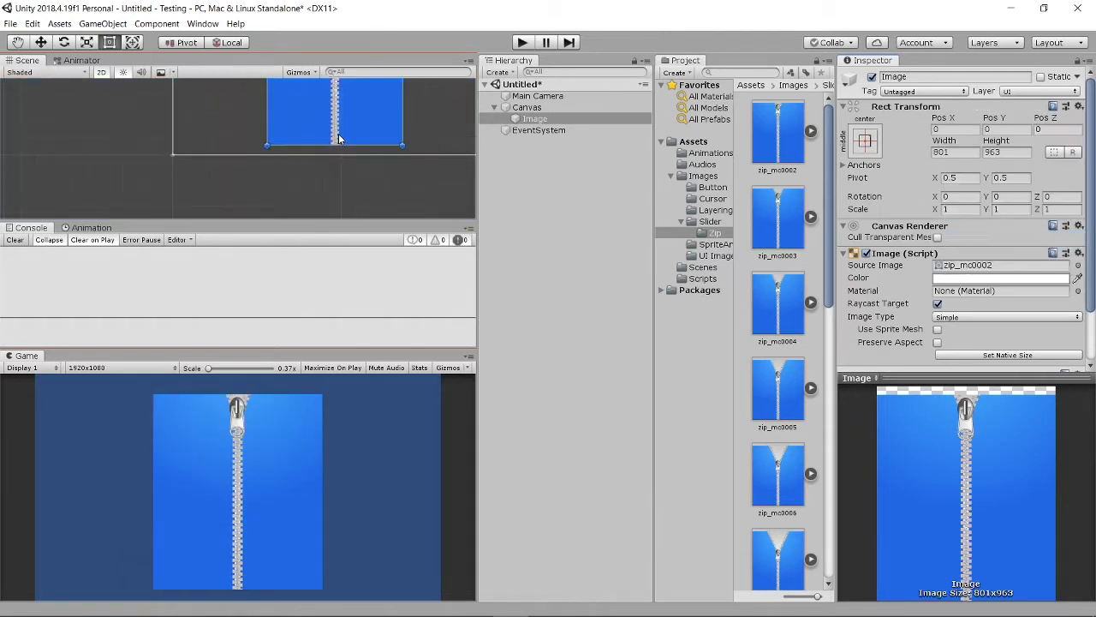
{"action": "middle_click_drag", "start_coordinate": [389, 106], "coordinate": [288, 175]}
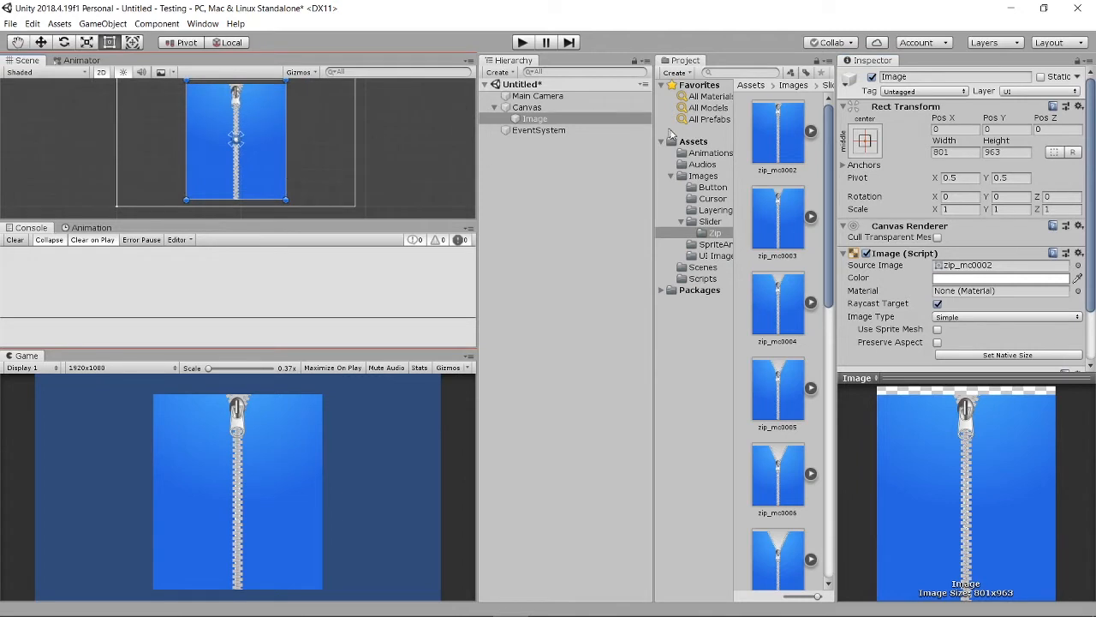
Step: Rename the Image object to Zip
{"action": "left_click", "coordinate": [925, 77]}
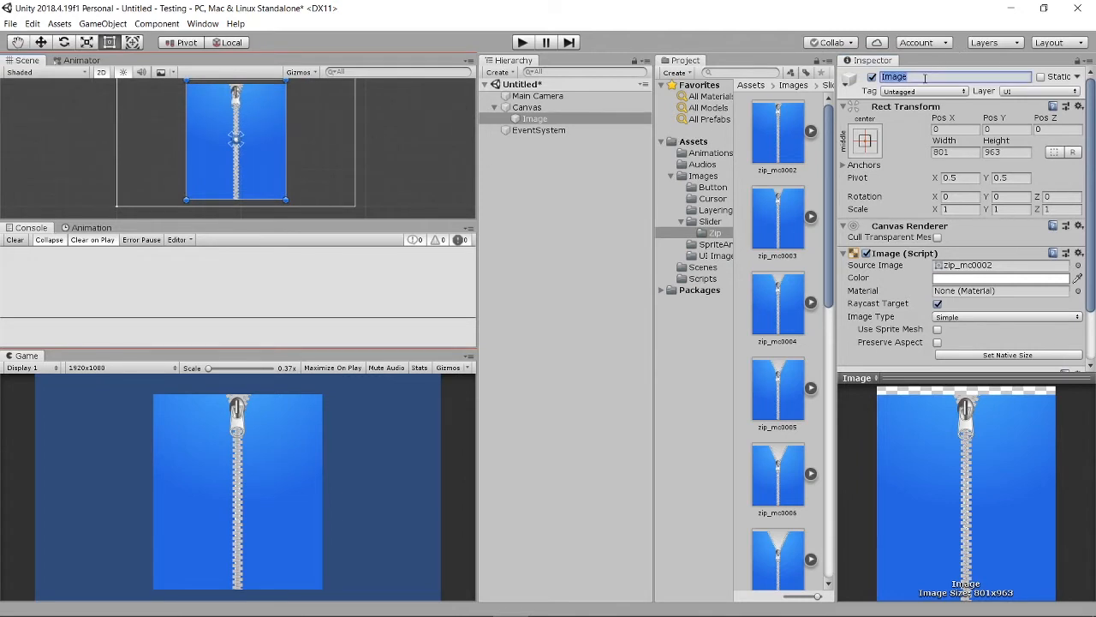
{"action": "key", "text": "BackSpace"}
{"action": "type", "text": "Zip"}
{"action": "key", "text": "Return"}
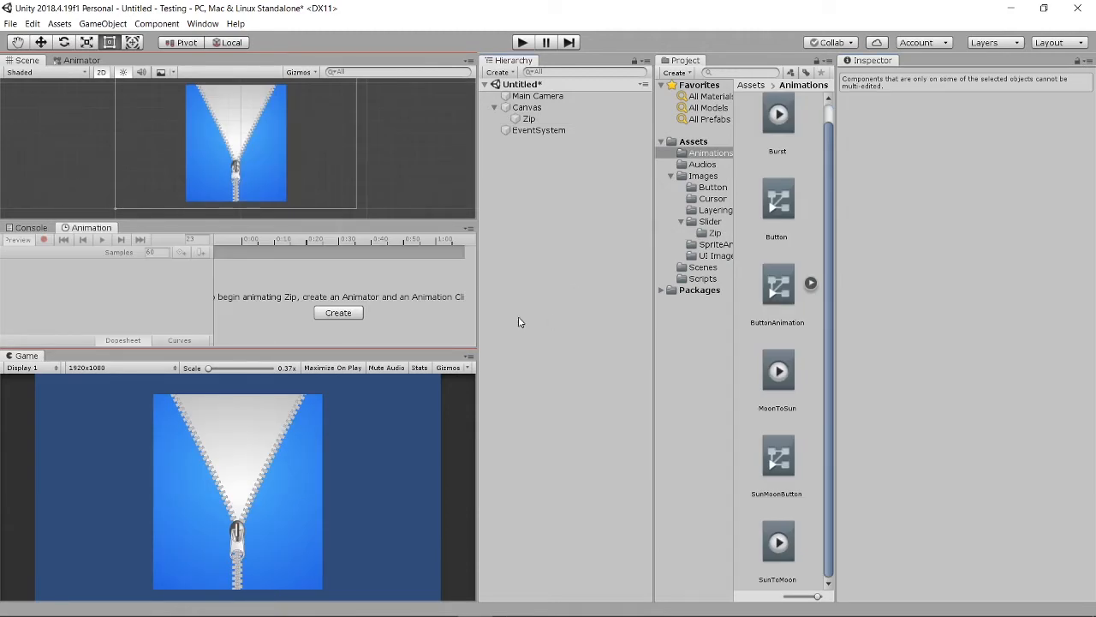
Step: Select the Zip object as the animation target and reopen the Slider > Zip image folder in the project assets
{"action": "left_click", "coordinate": [553, 119]}
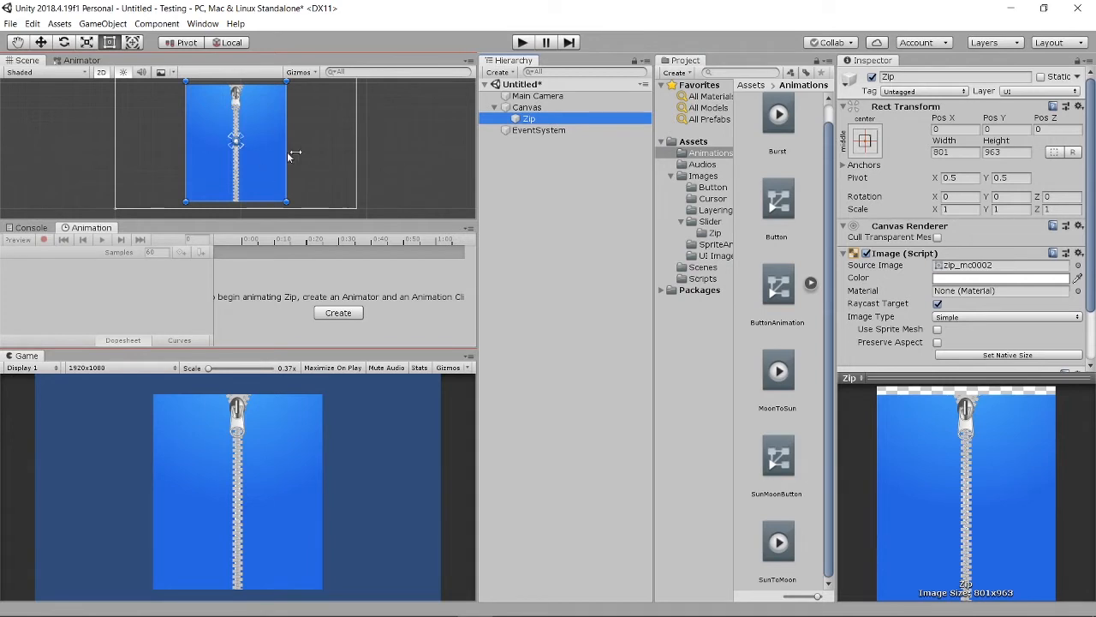
{"action": "left_click", "coordinate": [707, 180]}
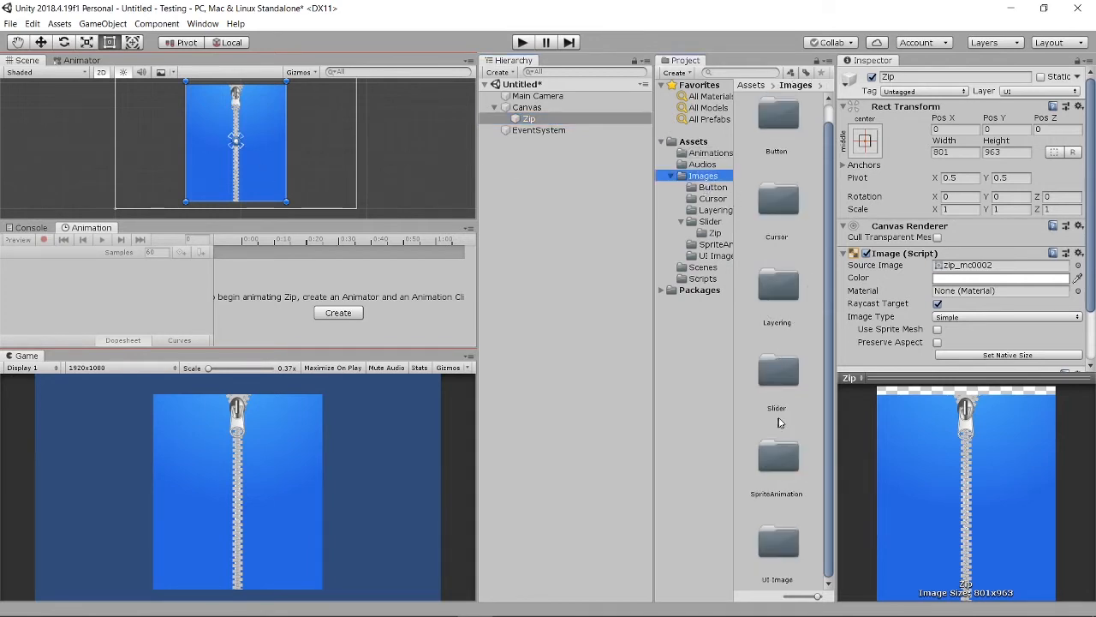
{"action": "left_click", "coordinate": [779, 375]}
{"action": "double_click", "coordinate": [779, 375]}
{"action": "double_click", "coordinate": [790, 134]}
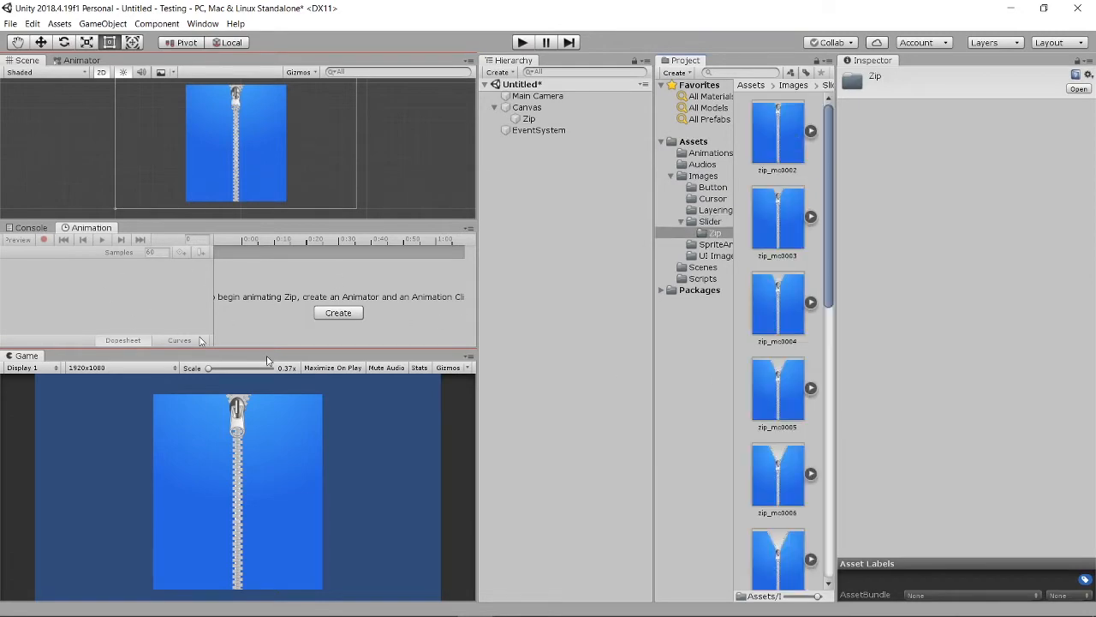
Step: Create an animation clip for the Zip object and save it as ZipOpen in the Animations folder
{"action": "left_click", "coordinate": [357, 315]}
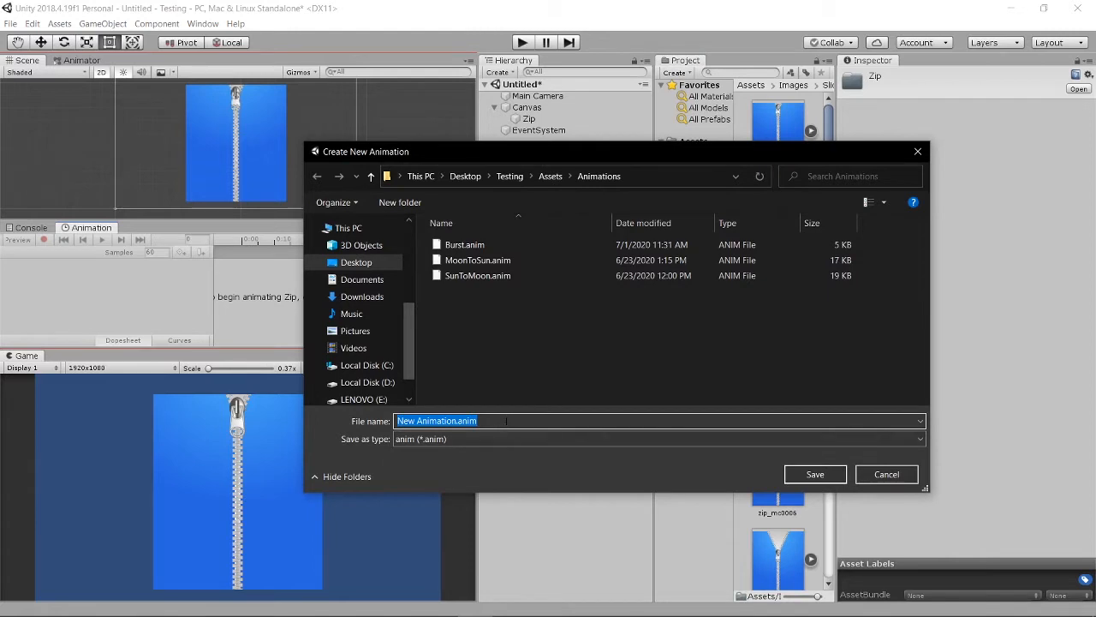
{"action": "key", "text": "BackSpace"}
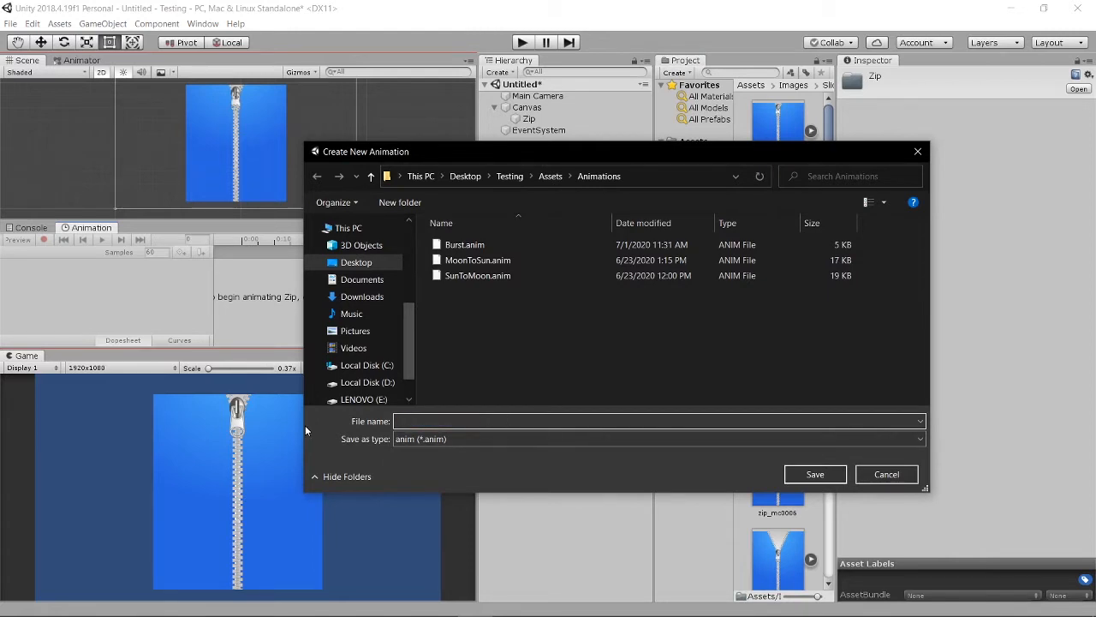
{"action": "type", "text": "ZipOpen"}
{"action": "key", "text": "Return"}
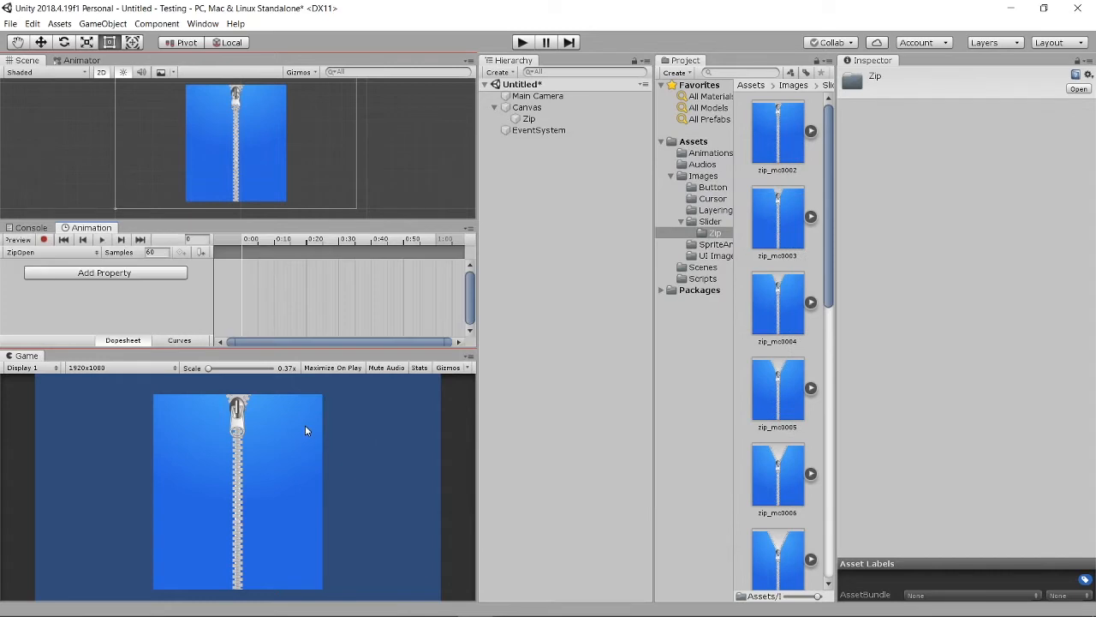
Step: Enable recording on the ZipOpen clip and add sprites zip_mc0002 to zip_mc0015 as keyframes starting at 0:00
{"action": "left_click", "coordinate": [44, 240]}
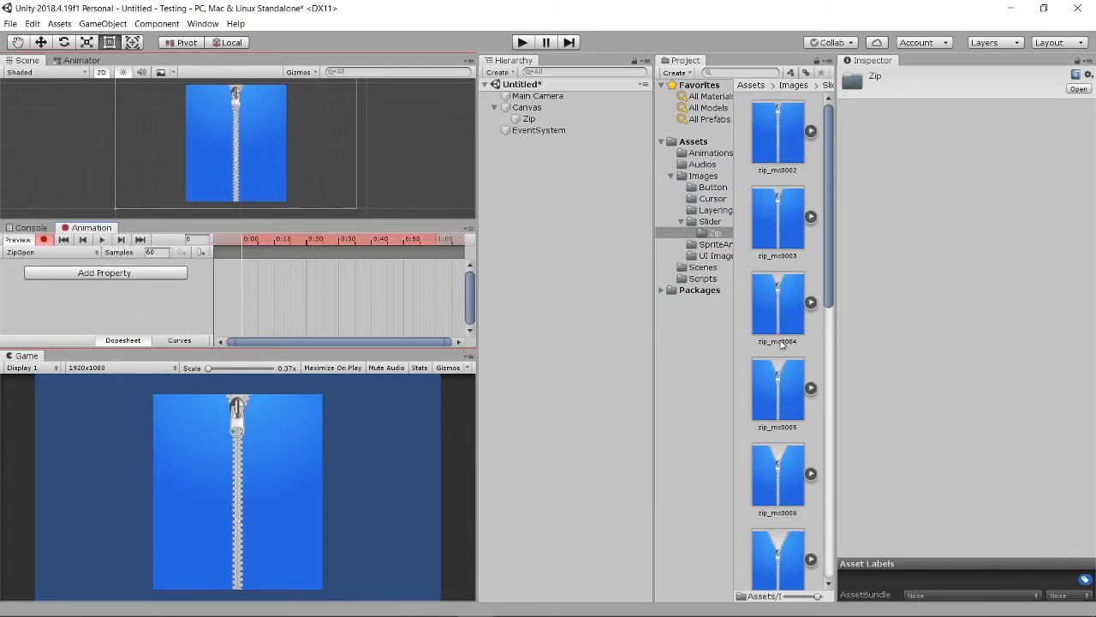
{"action": "left_click", "coordinate": [778, 152]}
{"action": "scroll", "coordinate": [799, 529], "scroll_direction": "down", "scroll_amount": 8}
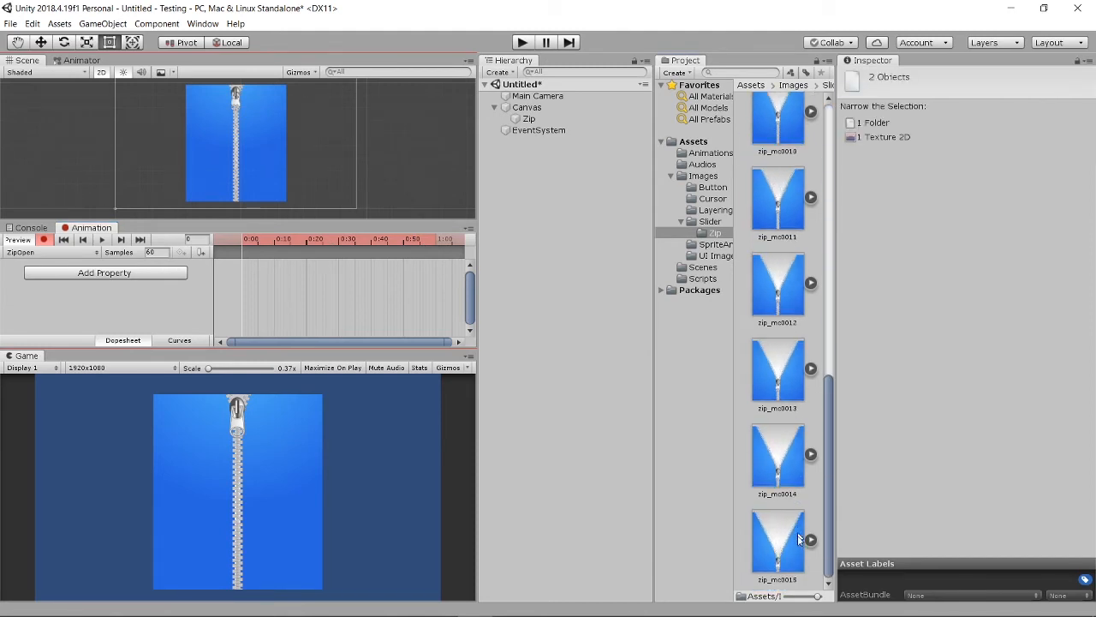
{"action": "left_click", "coordinate": [788, 552], "text": "shift"}
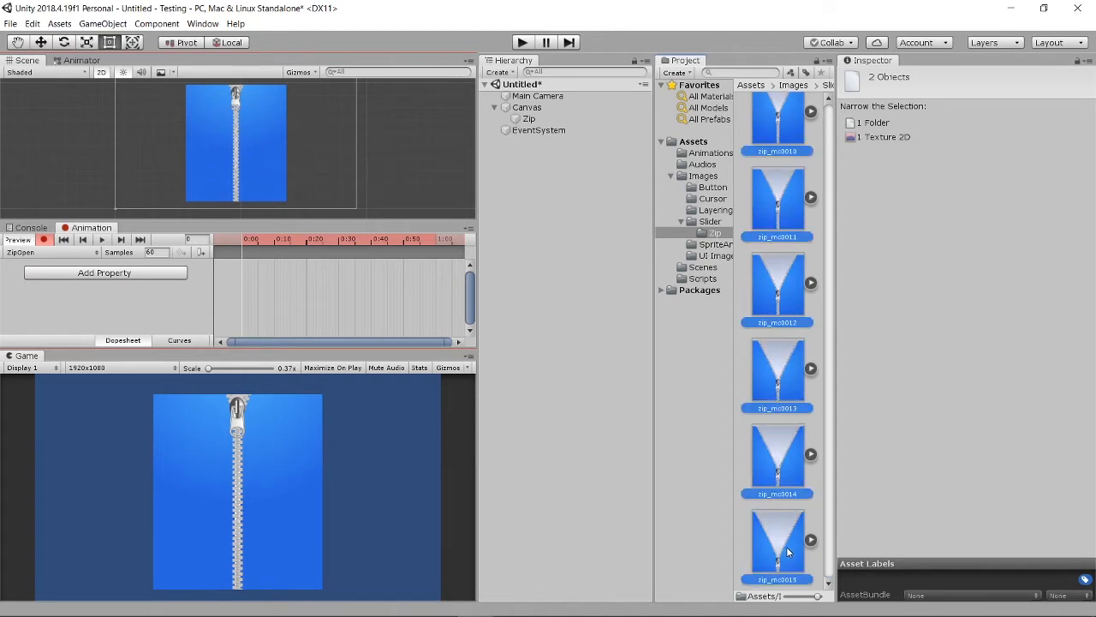
{"action": "left_click_drag", "start_coordinate": [780, 444], "coordinate": [246, 259]}
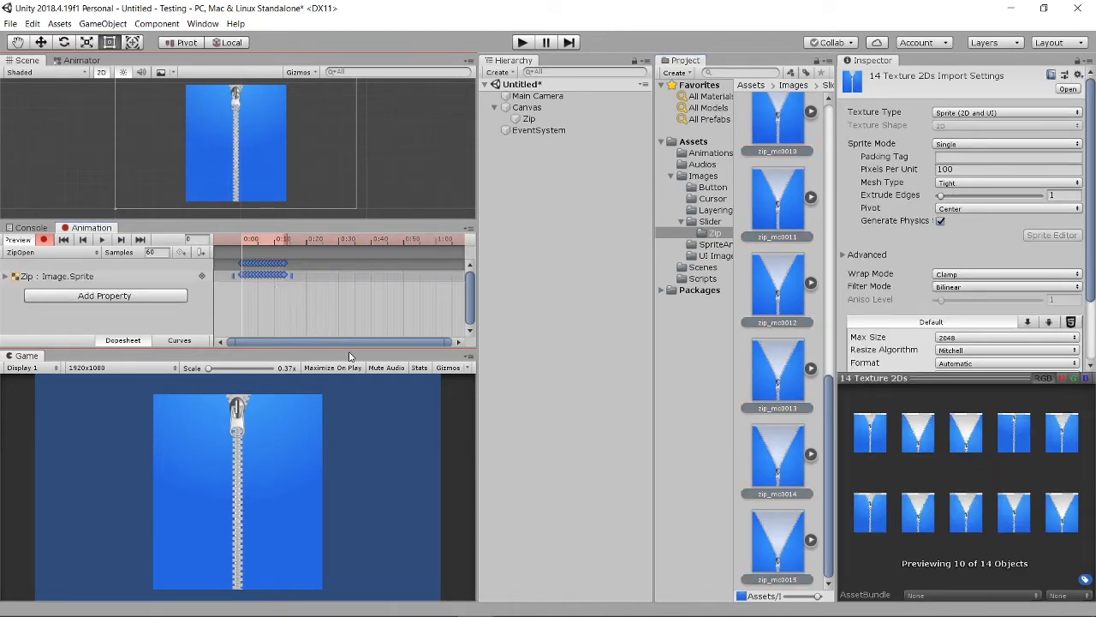
Step: Slow down the ZipOpen clip by stretching its sprite keyframes to end at about 0:40, previewing the playback before and after
{"action": "left_click", "coordinate": [103, 240]}
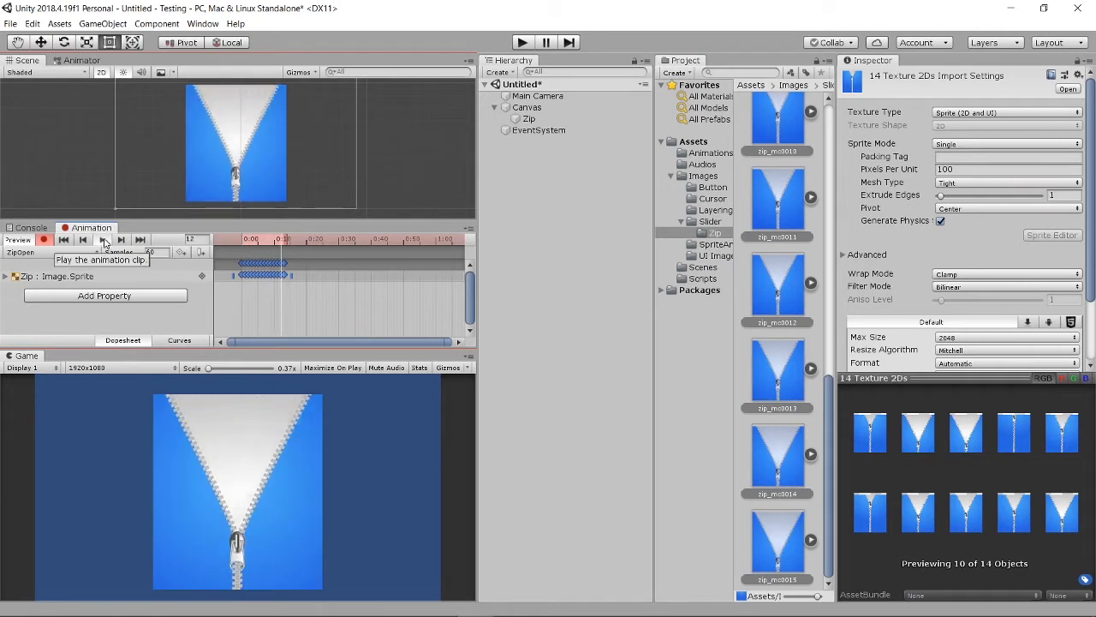
{"action": "left_click", "coordinate": [103, 241]}
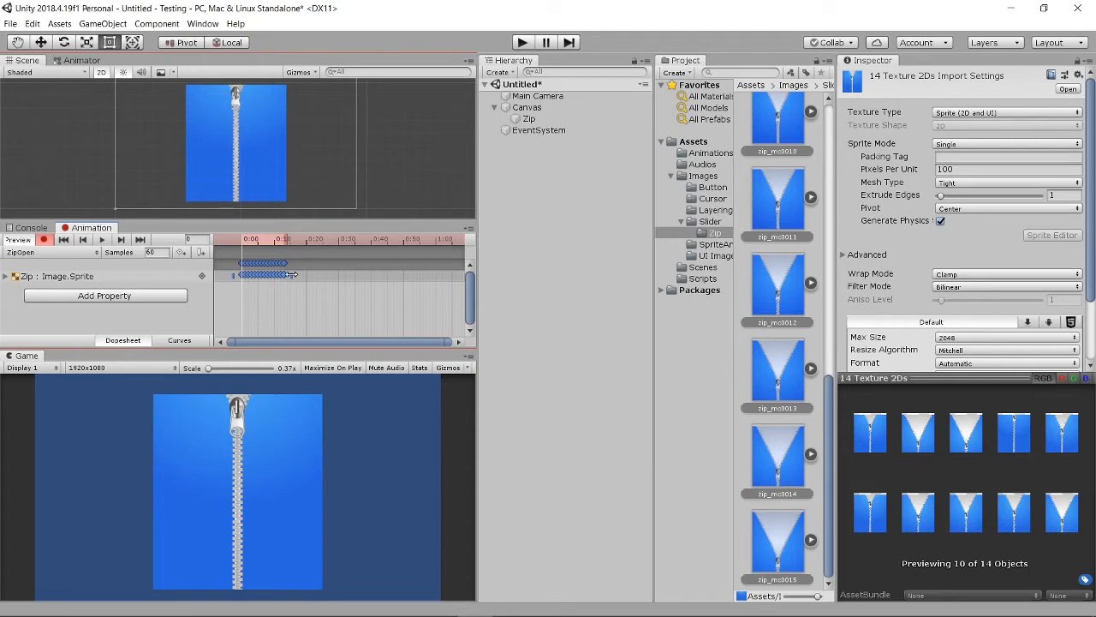
{"action": "left_click_drag", "start_coordinate": [292, 274], "coordinate": [377, 281]}
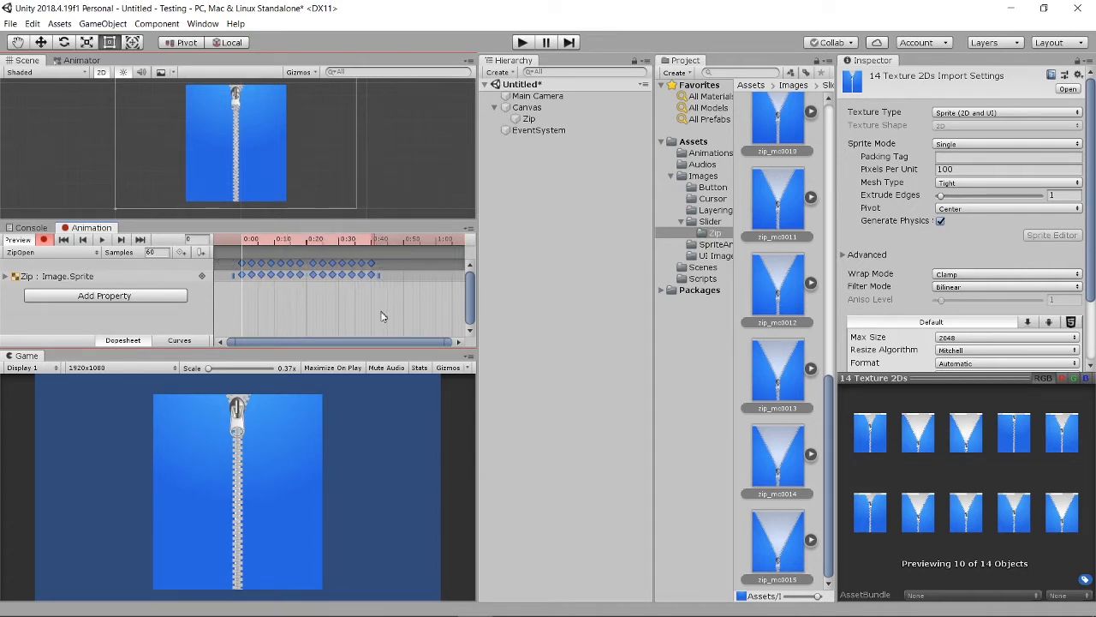
{"action": "left_click", "coordinate": [102, 240]}
{"action": "left_click", "coordinate": [102, 240]}
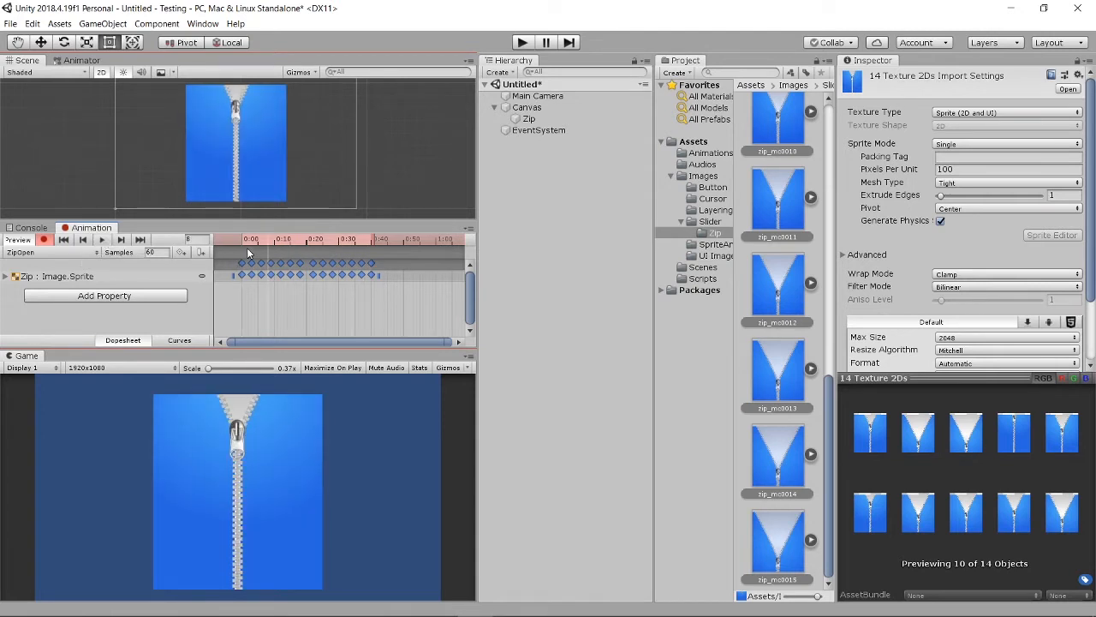
Step: Rewind the ZipOpen clip to frame 0 and turn off keyframe recording
{"action": "left_click_drag", "start_coordinate": [263, 238], "coordinate": [191, 254]}
{"action": "left_click", "coordinate": [45, 241]}
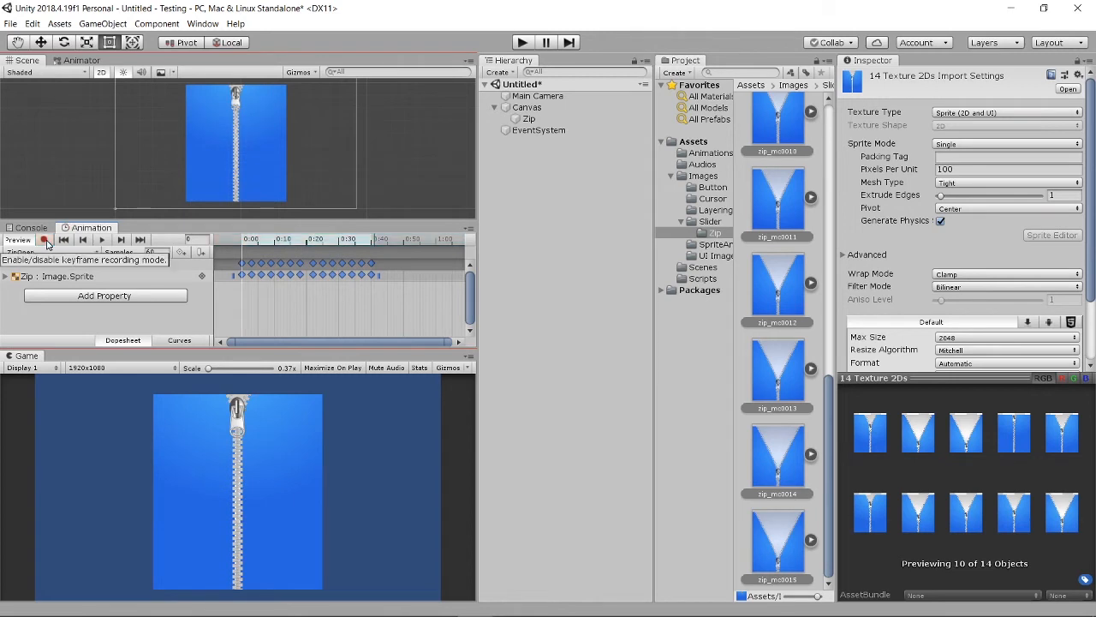
{"action": "scroll", "coordinate": [262, 135], "scroll_direction": "down", "scroll_amount": 4}
{"action": "scroll", "coordinate": [245, 144], "scroll_direction": "up", "scroll_amount": 5}
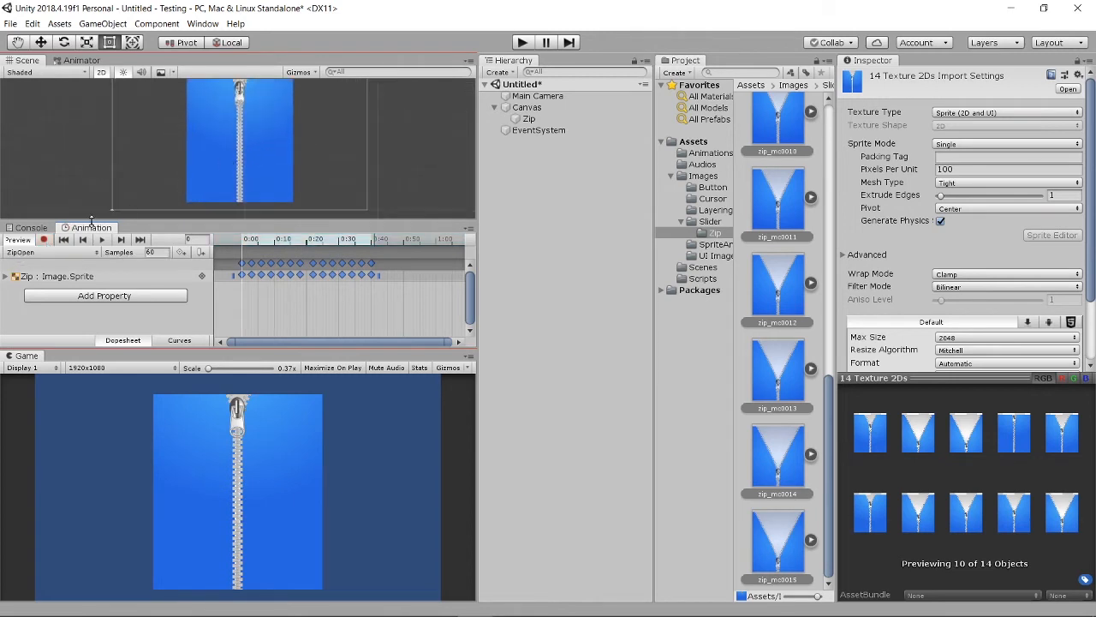
{"action": "scroll", "coordinate": [227, 151], "scroll_direction": "up", "scroll_amount": 7}
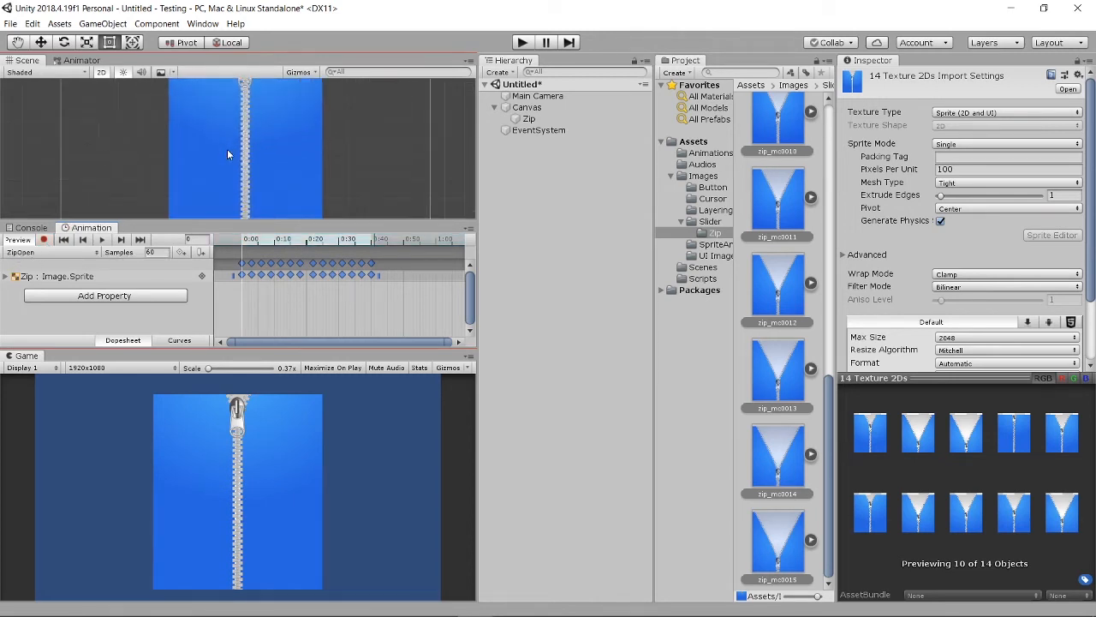
{"action": "scroll", "coordinate": [227, 152], "scroll_direction": "down", "scroll_amount": 10}
{"action": "middle_click_drag", "start_coordinate": [268, 136], "coordinate": [268, 158]}
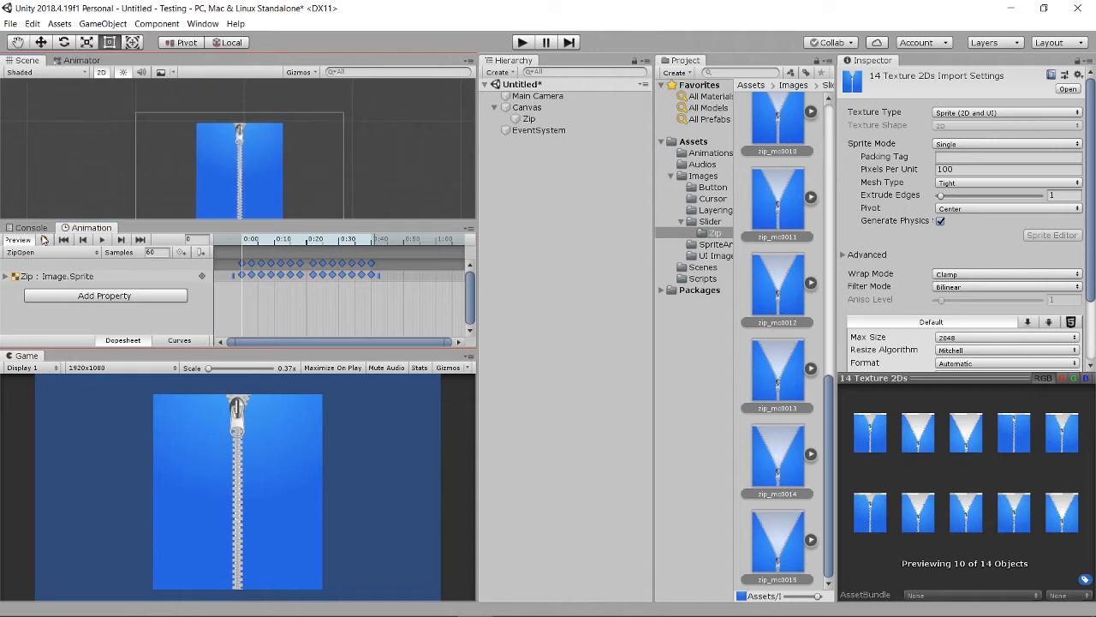
{"action": "scroll", "coordinate": [251, 152], "scroll_direction": "up", "scroll_amount": 2}
{"action": "scroll", "coordinate": [257, 158], "scroll_direction": "down", "scroll_amount": 3}
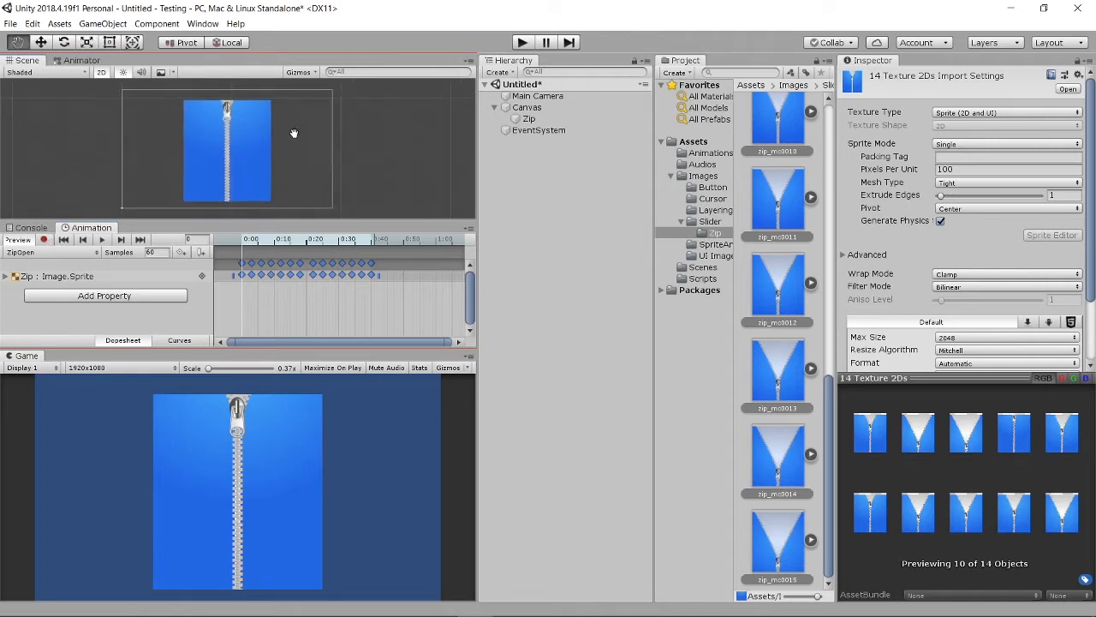
Step: Check the Zip object's Image and Animator components, and run the scene in play mode to test the zip animation
{"action": "left_click", "coordinate": [549, 120]}
{"action": "scroll", "coordinate": [997, 322], "scroll_direction": "down", "scroll_amount": 5}
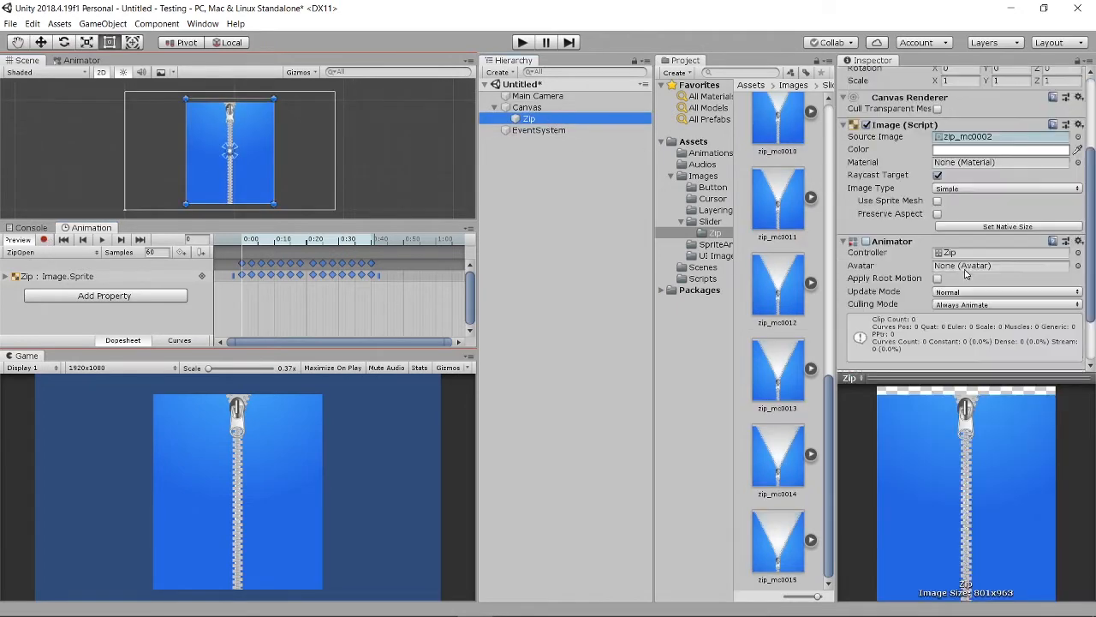
{"action": "scroll", "coordinate": [963, 293], "scroll_direction": "up", "scroll_amount": 5}
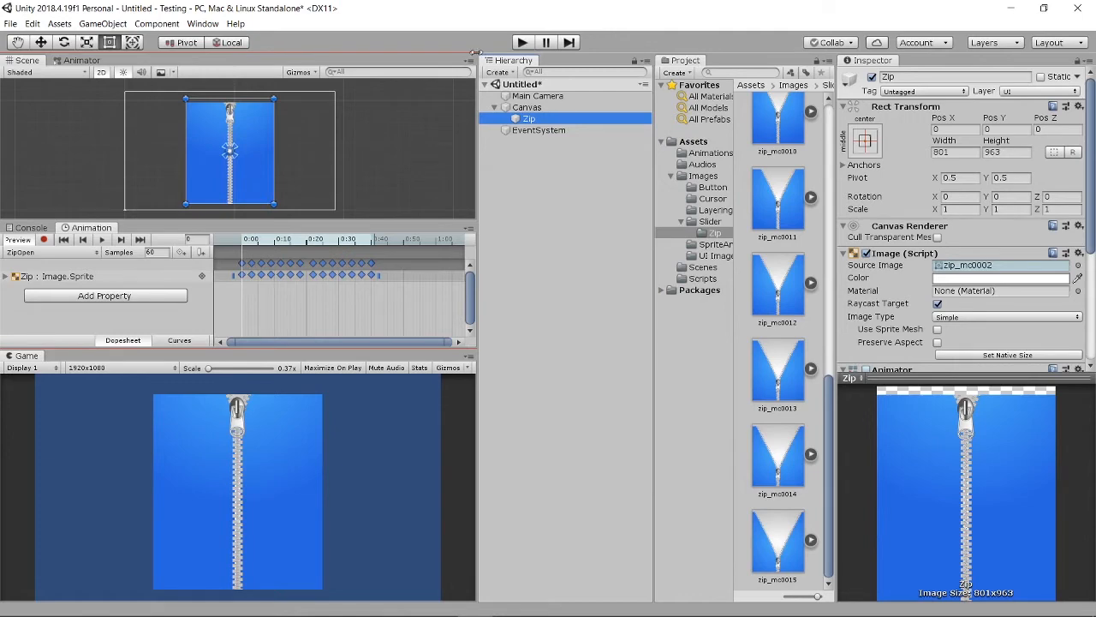
{"action": "left_click", "coordinate": [522, 43]}
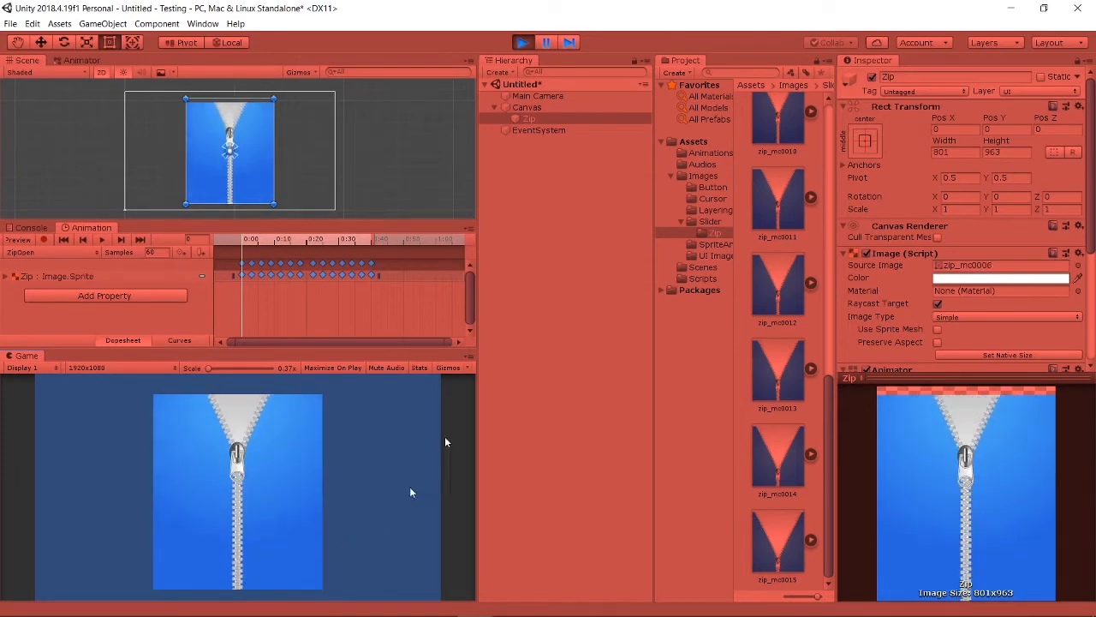
{"action": "left_click", "coordinate": [522, 43]}
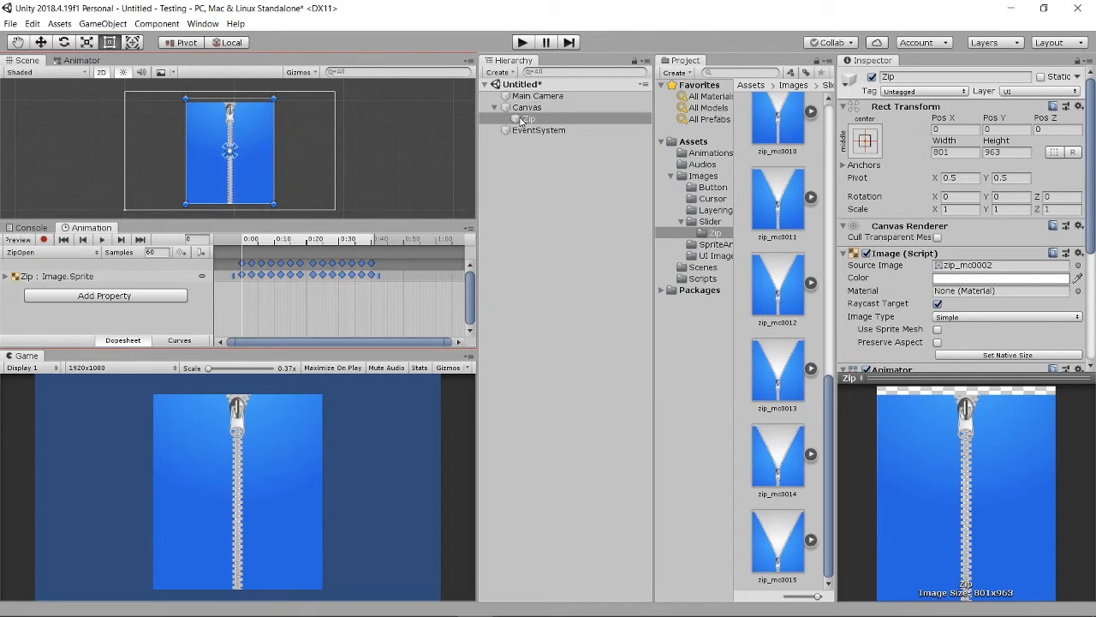
Step: Create an empty state named Idle below ZipOpen in the Zip animator controller
{"action": "left_click", "coordinate": [80, 60]}
{"action": "left_click_drag", "start_coordinate": [368, 95], "coordinate": [400, 114]}
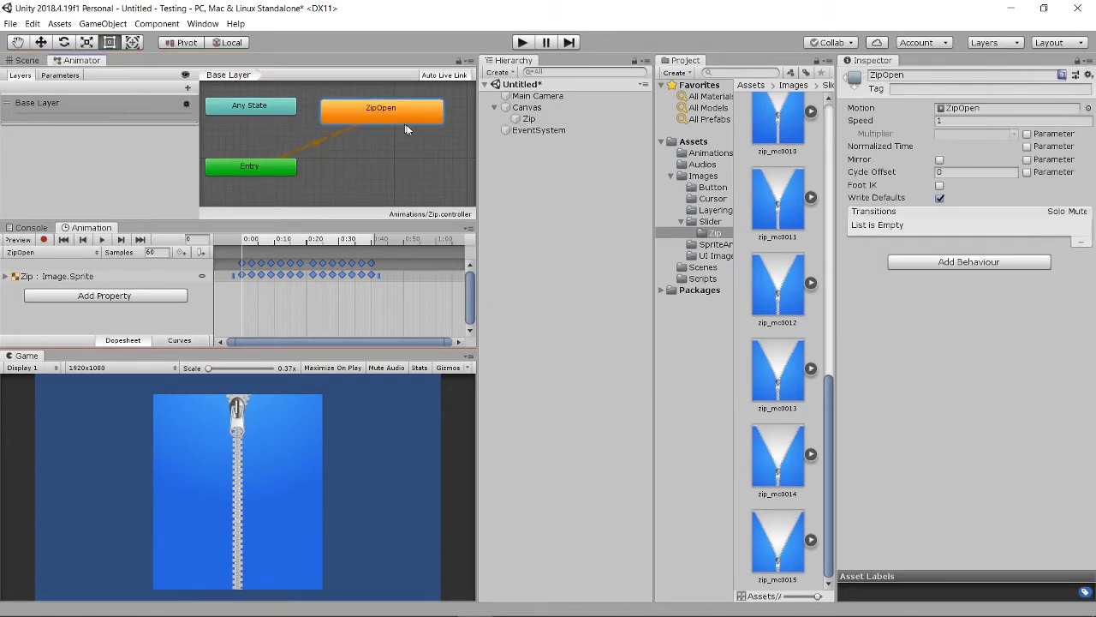
{"action": "scroll", "coordinate": [373, 163], "scroll_direction": "down", "scroll_amount": 3}
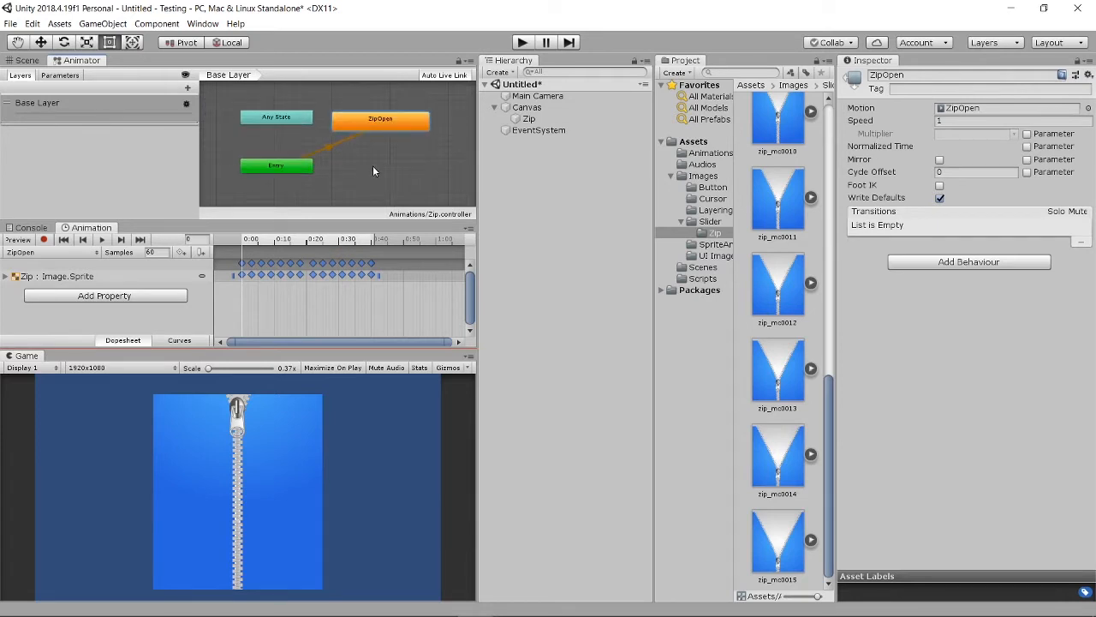
{"action": "right_click", "coordinate": [370, 164]}
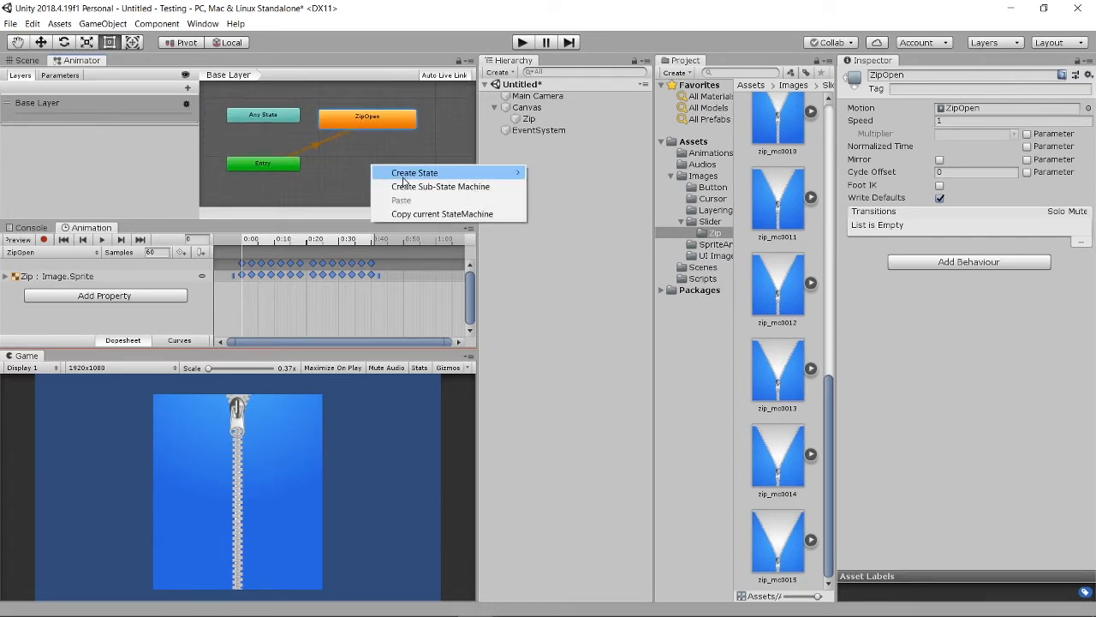
{"action": "mouse_move", "coordinate": [404, 175]}
{"action": "left_click", "coordinate": [611, 174]}
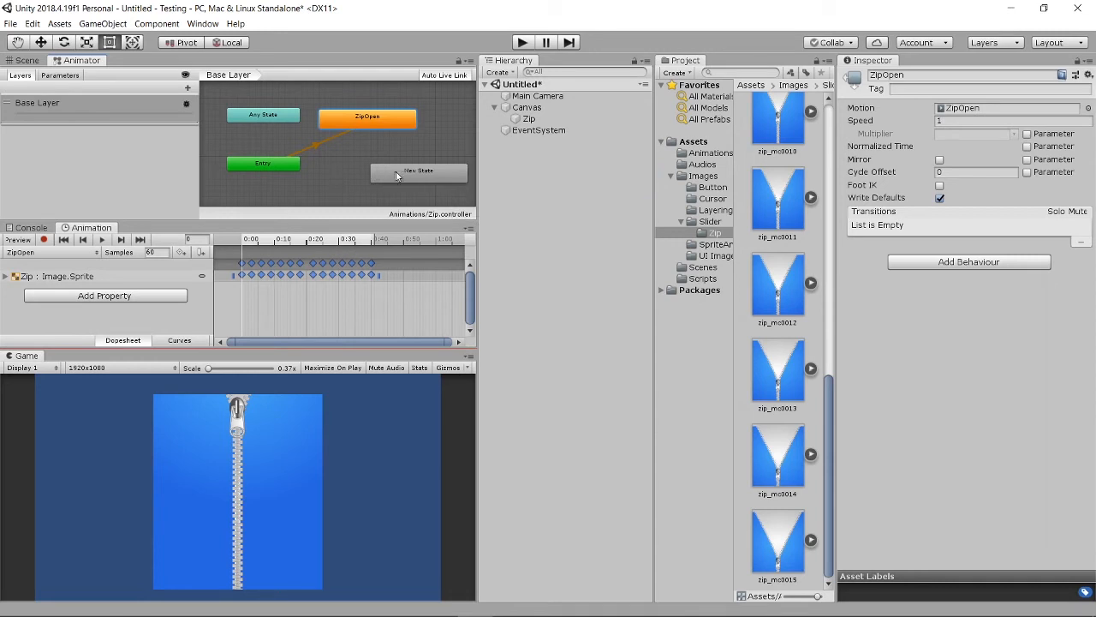
{"action": "left_click_drag", "start_coordinate": [397, 175], "coordinate": [373, 168]}
{"action": "left_click", "coordinate": [925, 74]}
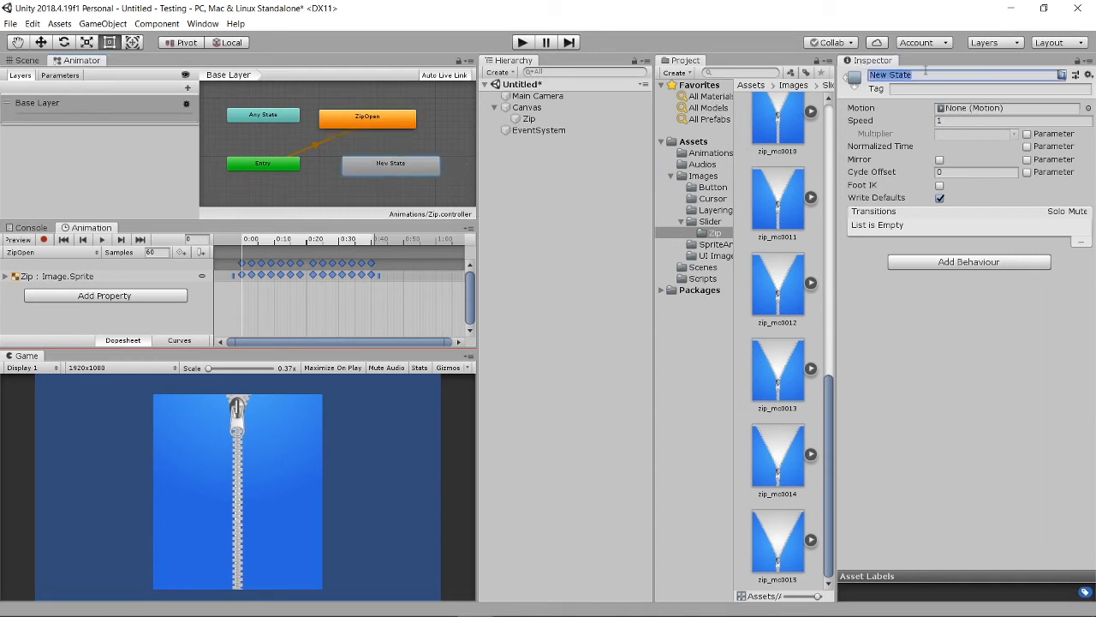
{"action": "type", "text": "Idle"}
Step: Make Idle the layer's default state and move the ZipOpen state directly above it
{"action": "left_click_drag", "start_coordinate": [397, 178], "coordinate": [394, 171]}
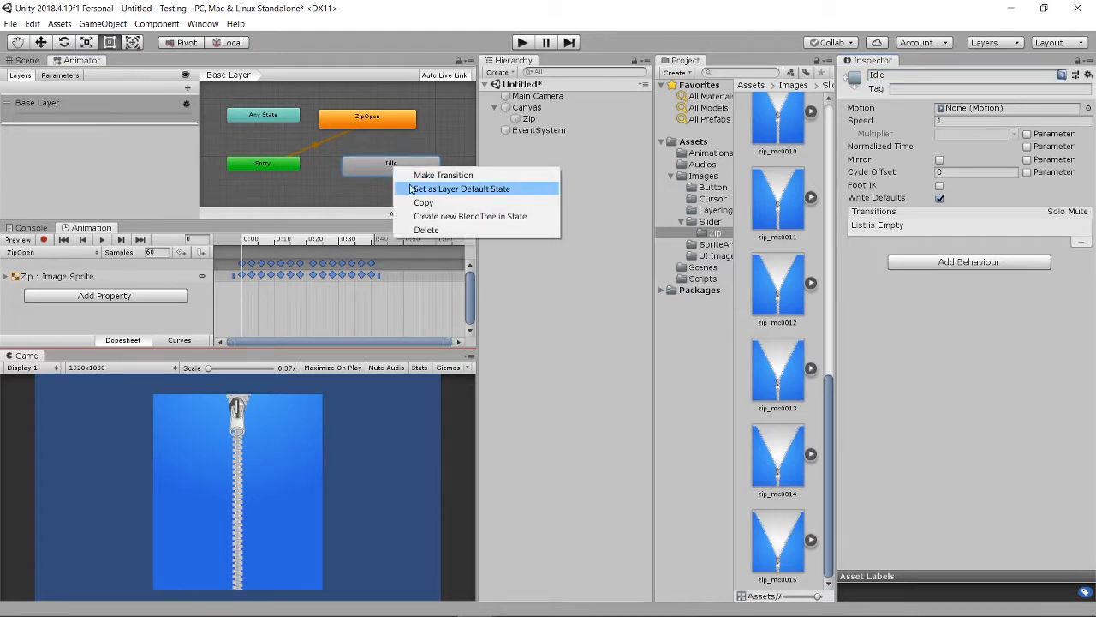
{"action": "left_click", "coordinate": [413, 190]}
{"action": "left_click_drag", "start_coordinate": [397, 123], "coordinate": [419, 109]}
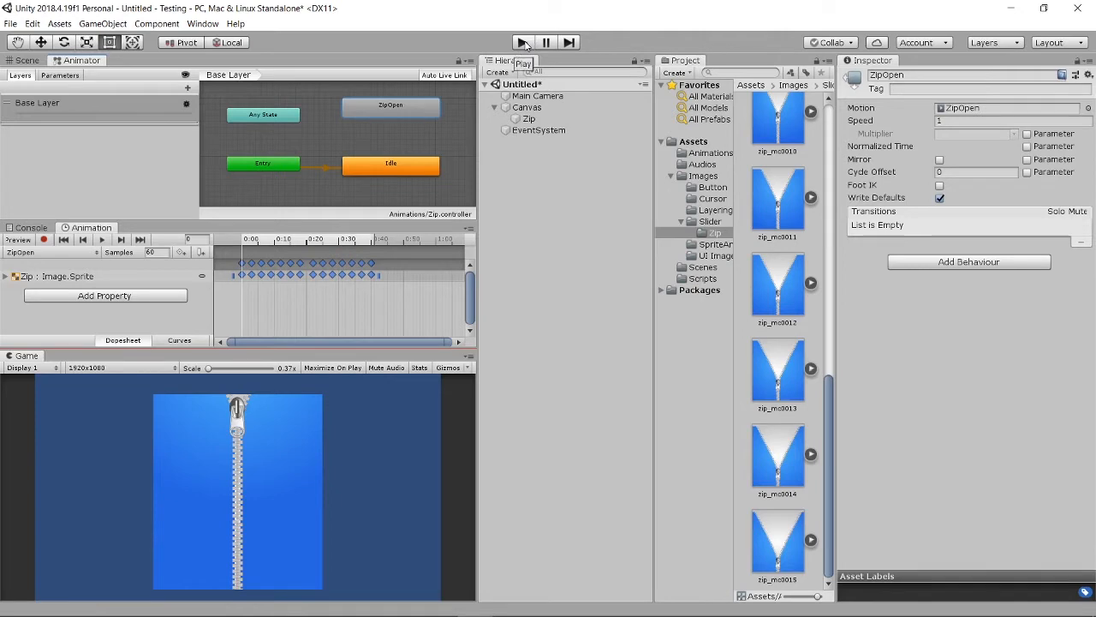
Step: Return to the Scene view and add a UI Slider as a child of the Canvas
{"action": "left_click", "coordinate": [530, 119]}
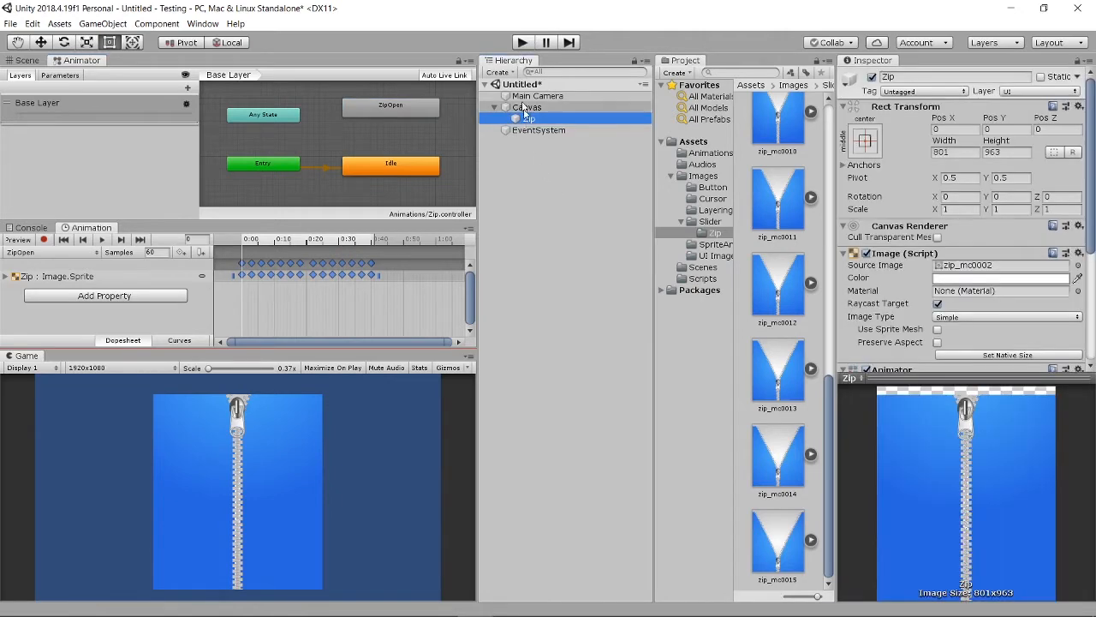
{"action": "left_click", "coordinate": [528, 108]}
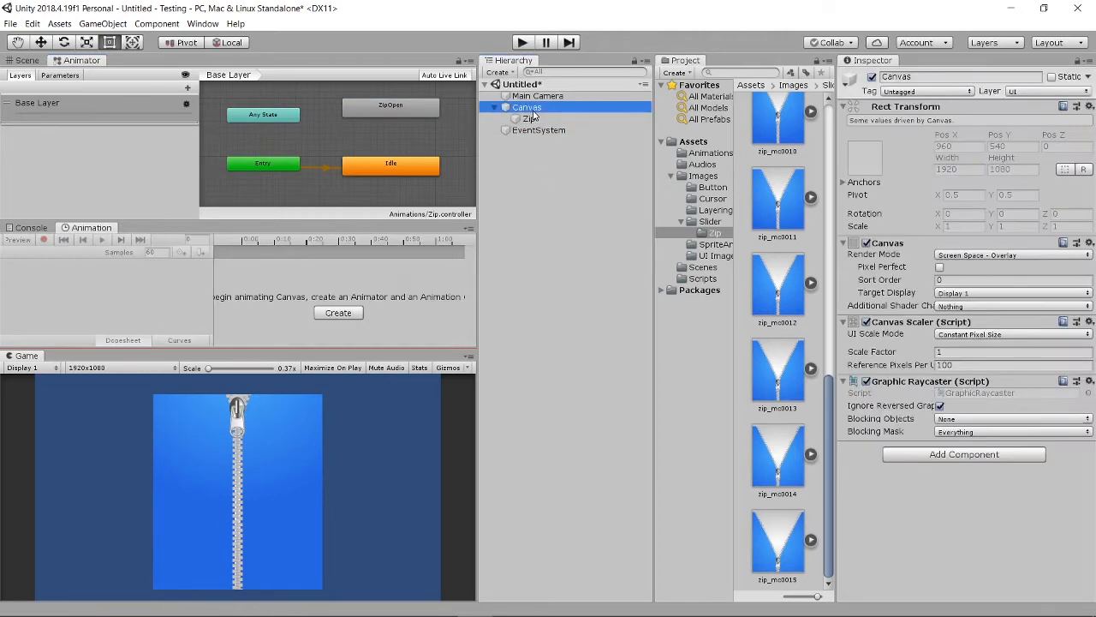
{"action": "left_click", "coordinate": [28, 61]}
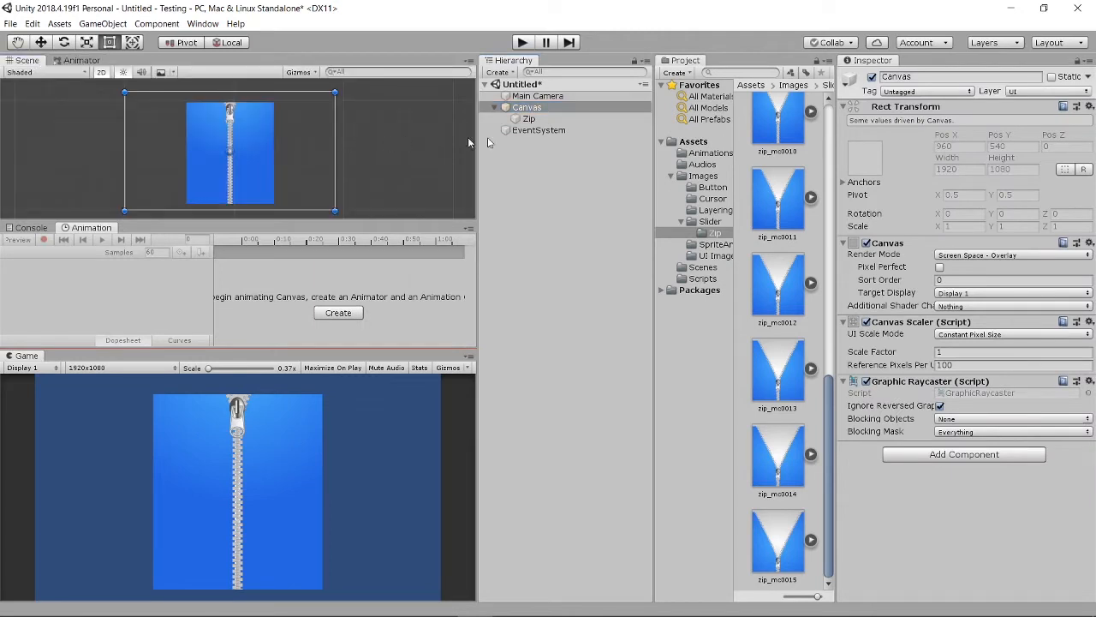
{"action": "right_click", "coordinate": [538, 111]}
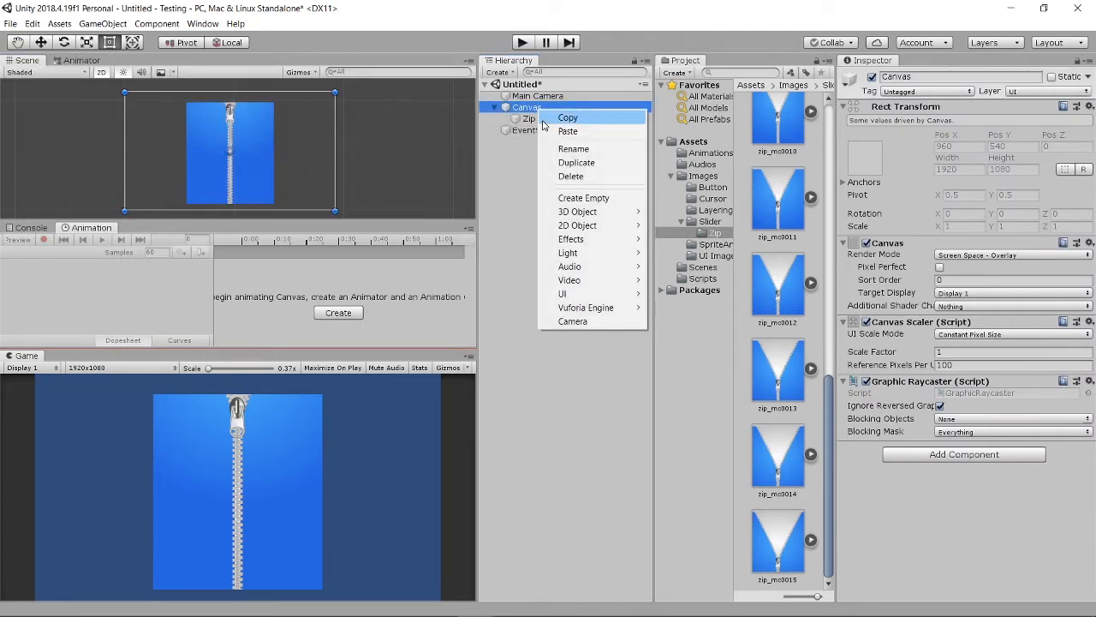
{"action": "mouse_move", "coordinate": [567, 295]}
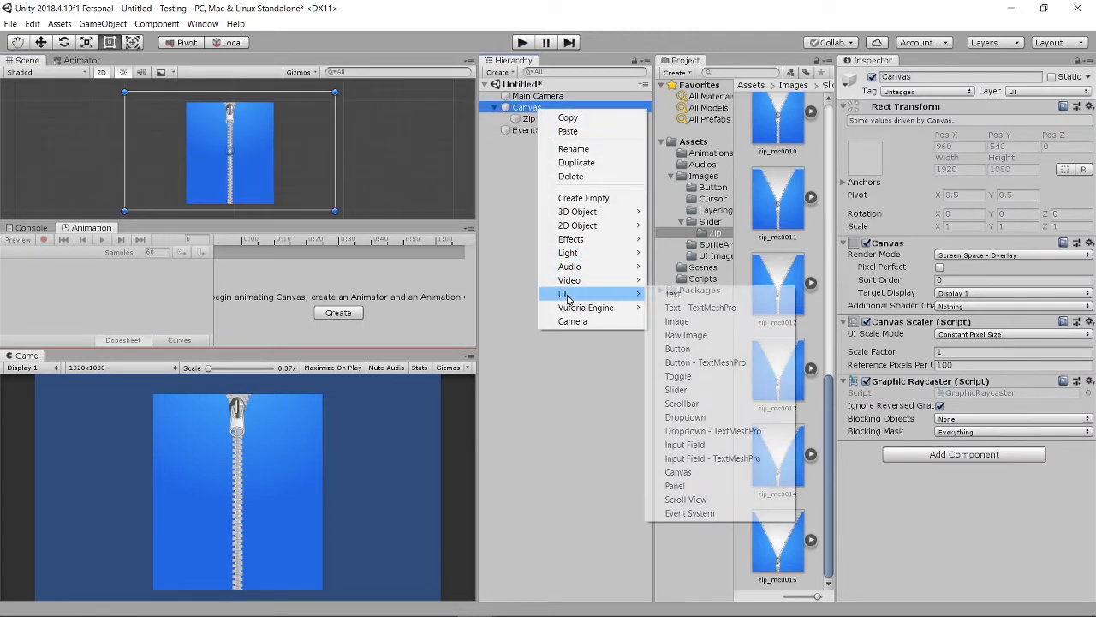
{"action": "left_click", "coordinate": [676, 390]}
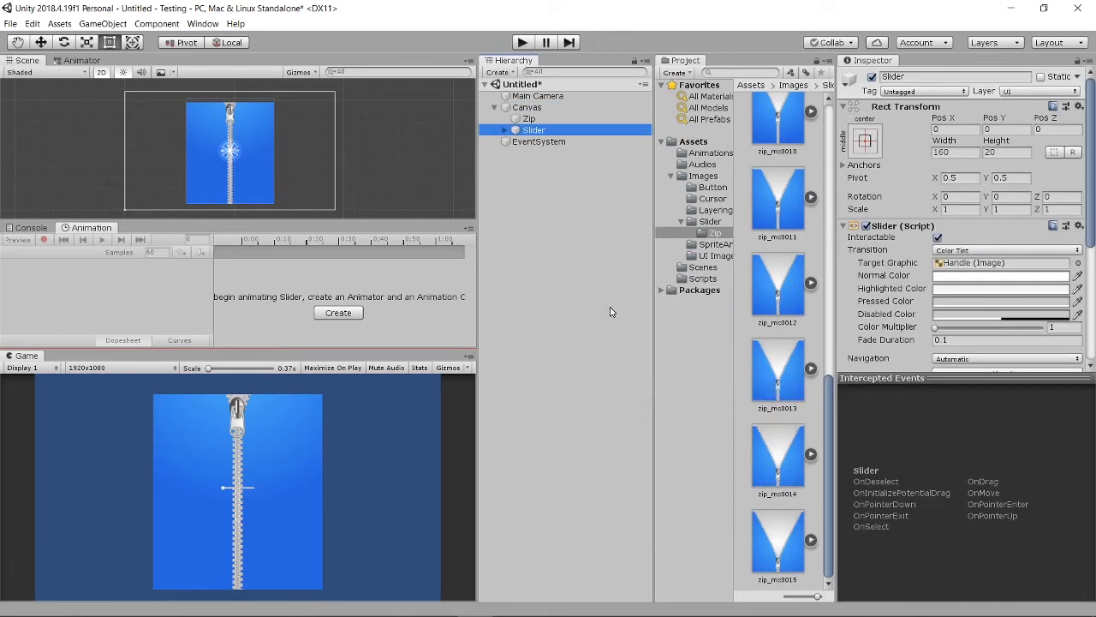
Step: Frame the new Slider in the Scene view and set its direction to Top To Bottom
{"action": "double_click", "coordinate": [533, 130]}
{"action": "scroll", "coordinate": [199, 131], "scroll_direction": "down", "scroll_amount": 2}
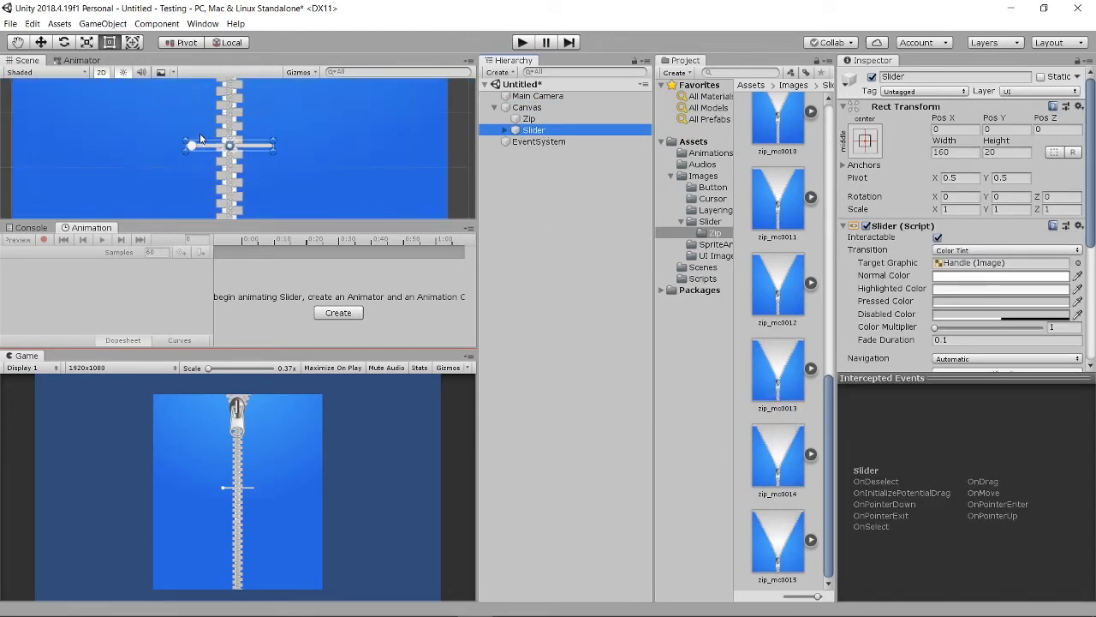
{"action": "scroll", "coordinate": [200, 133], "scroll_direction": "down", "scroll_amount": 3}
{"action": "scroll", "coordinate": [214, 137], "scroll_direction": "up", "scroll_amount": 1}
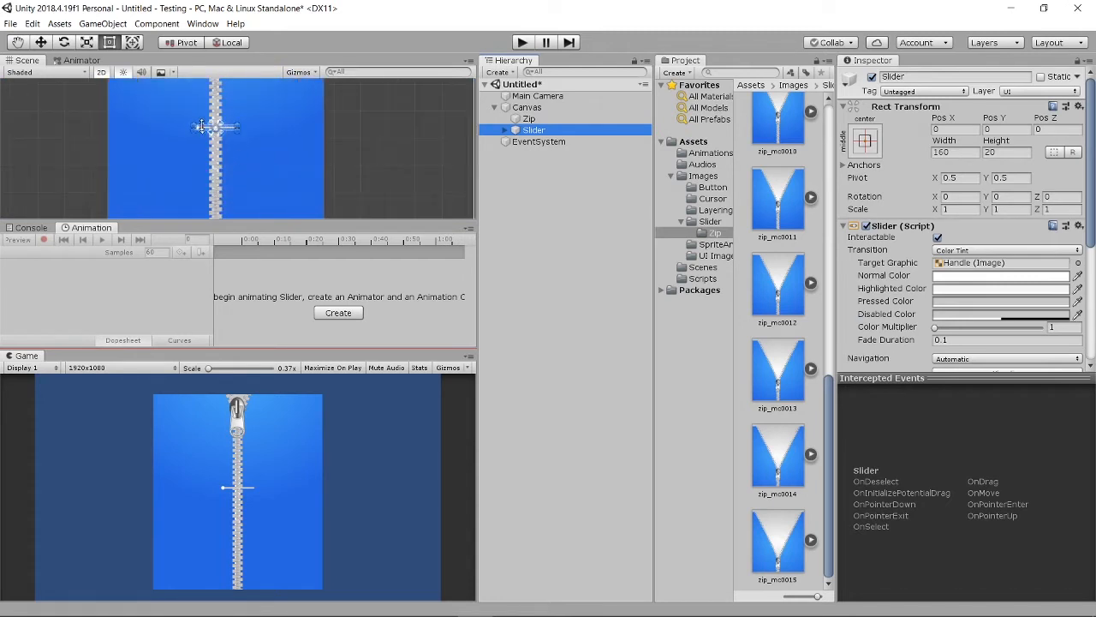
{"action": "scroll", "coordinate": [201, 127], "scroll_direction": "up", "scroll_amount": 4}
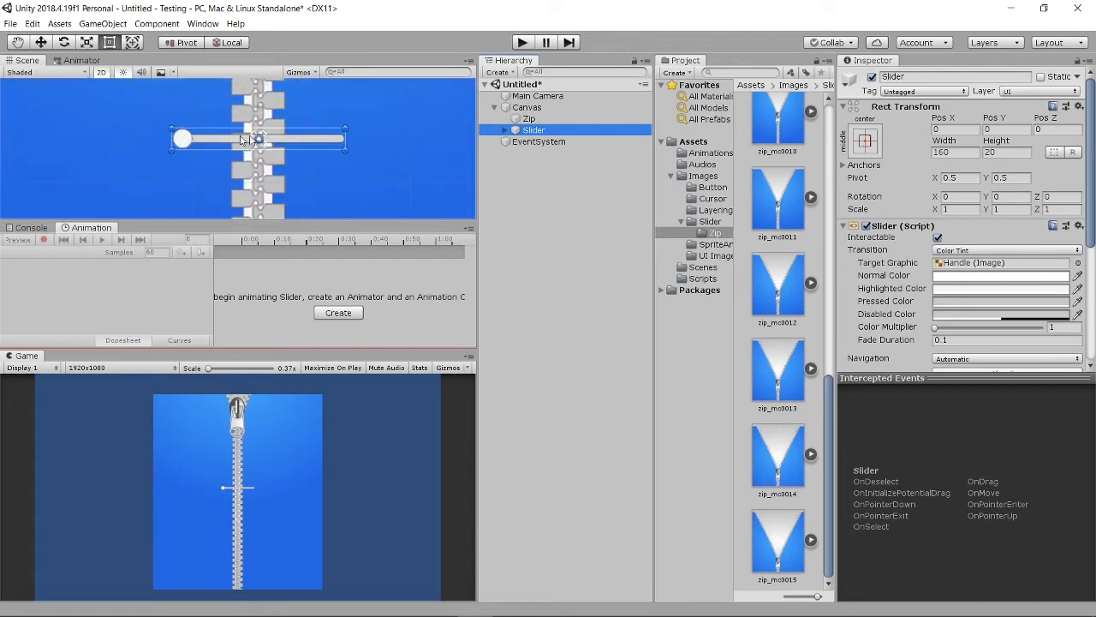
{"action": "scroll", "coordinate": [192, 133], "scroll_direction": "down", "scroll_amount": 6}
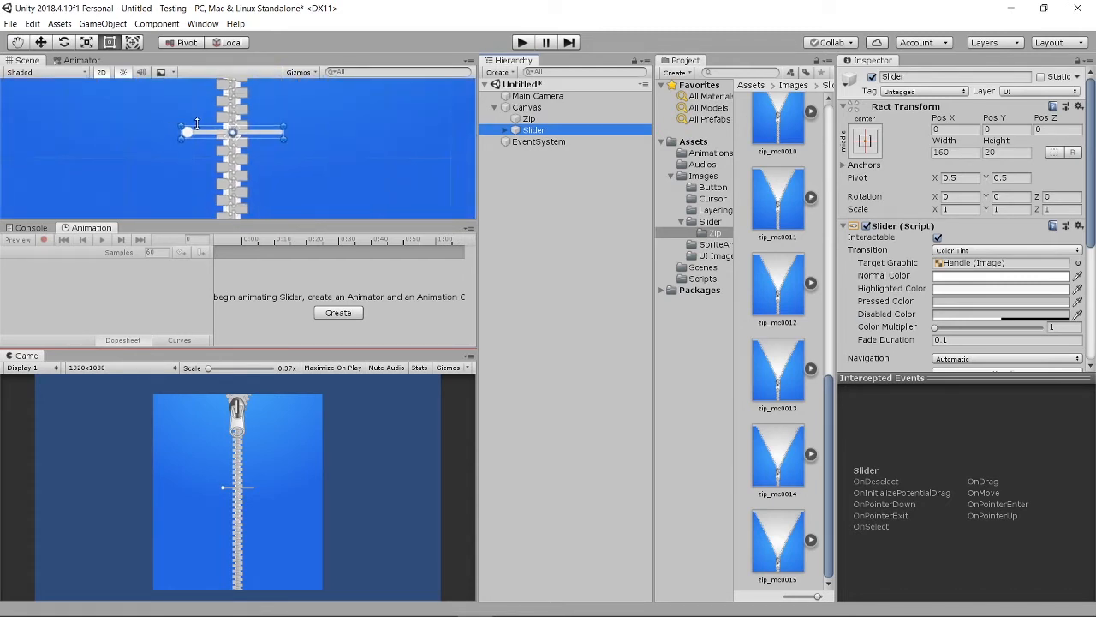
{"action": "scroll", "coordinate": [222, 144], "scroll_direction": "down", "scroll_amount": 2}
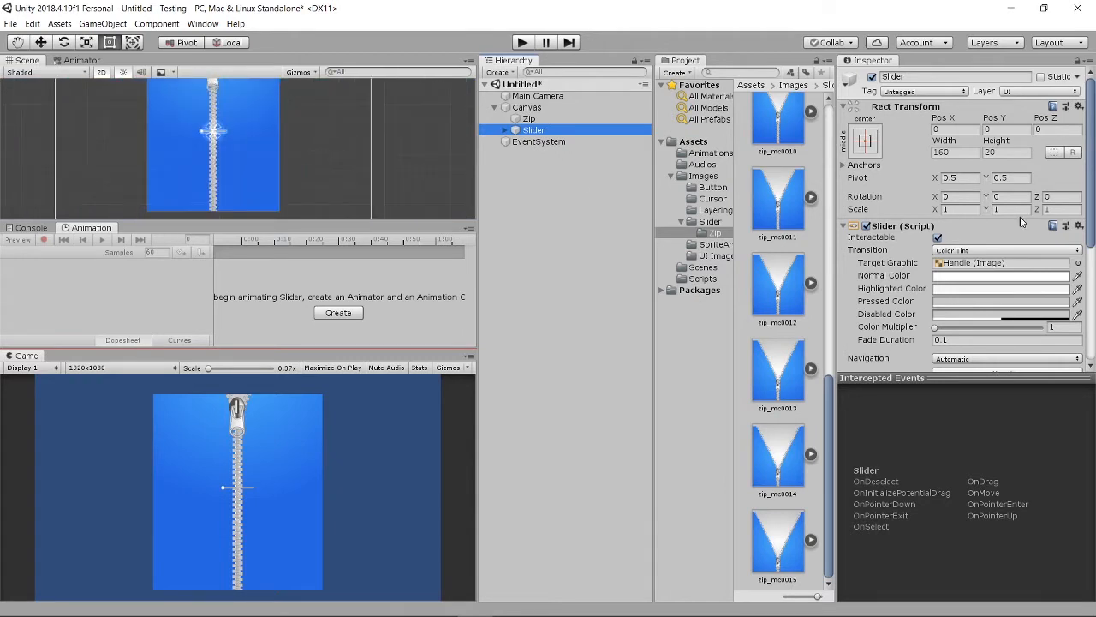
{"action": "scroll", "coordinate": [1015, 248], "scroll_direction": "down", "scroll_amount": 5}
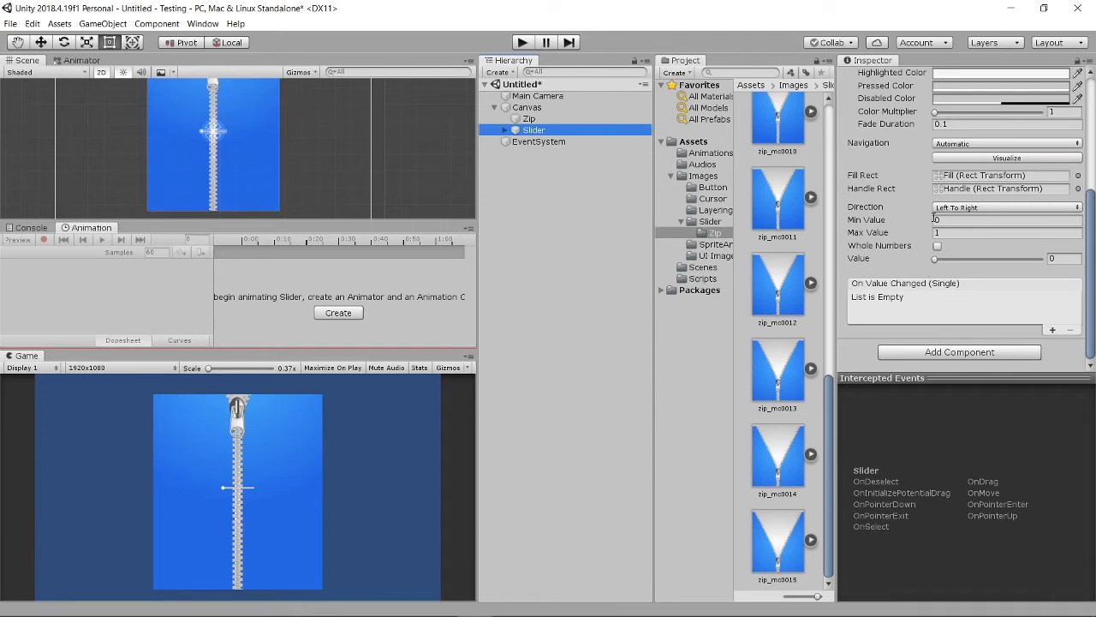
{"action": "scroll", "coordinate": [936, 251], "scroll_direction": "up", "scroll_amount": 1}
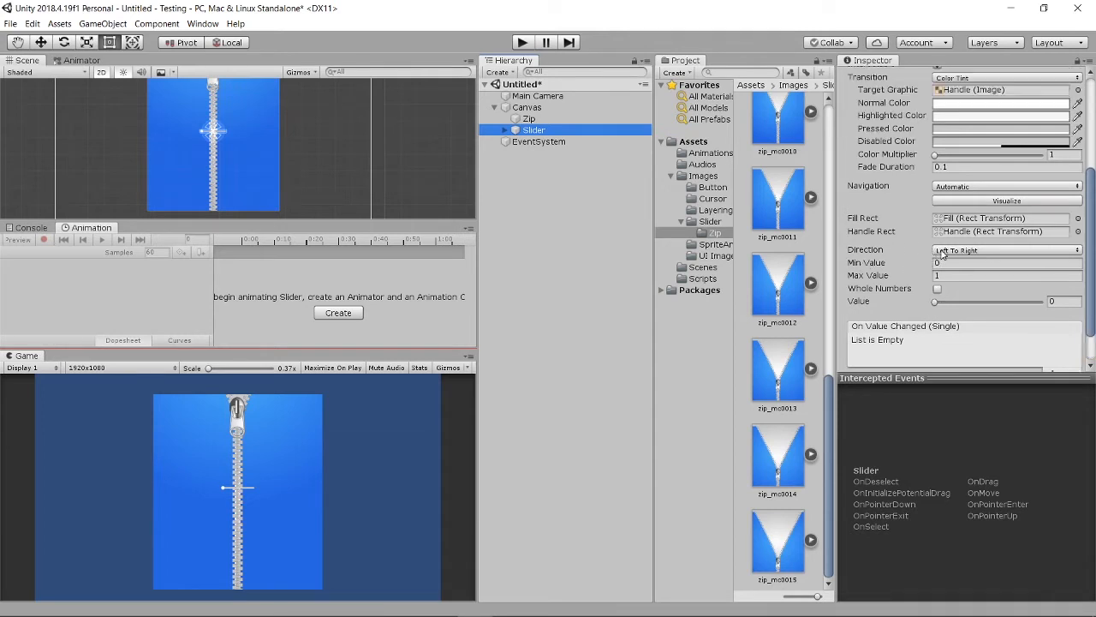
{"action": "left_click", "coordinate": [942, 251]}
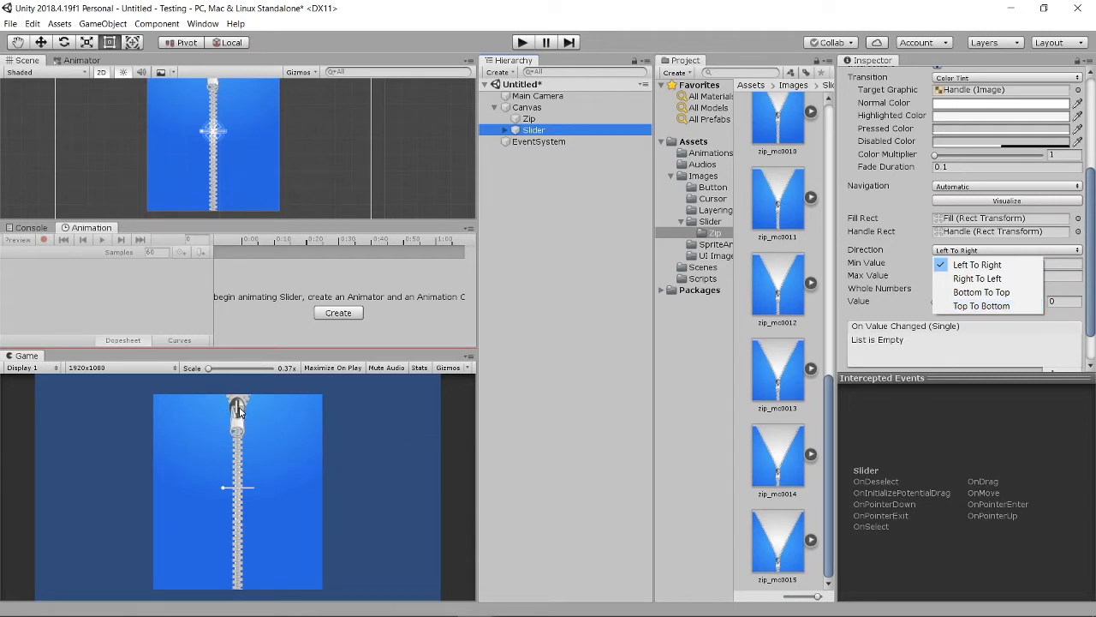
{"action": "left_click", "coordinate": [968, 306]}
{"action": "scroll", "coordinate": [240, 156], "scroll_direction": "up", "scroll_amount": 10}
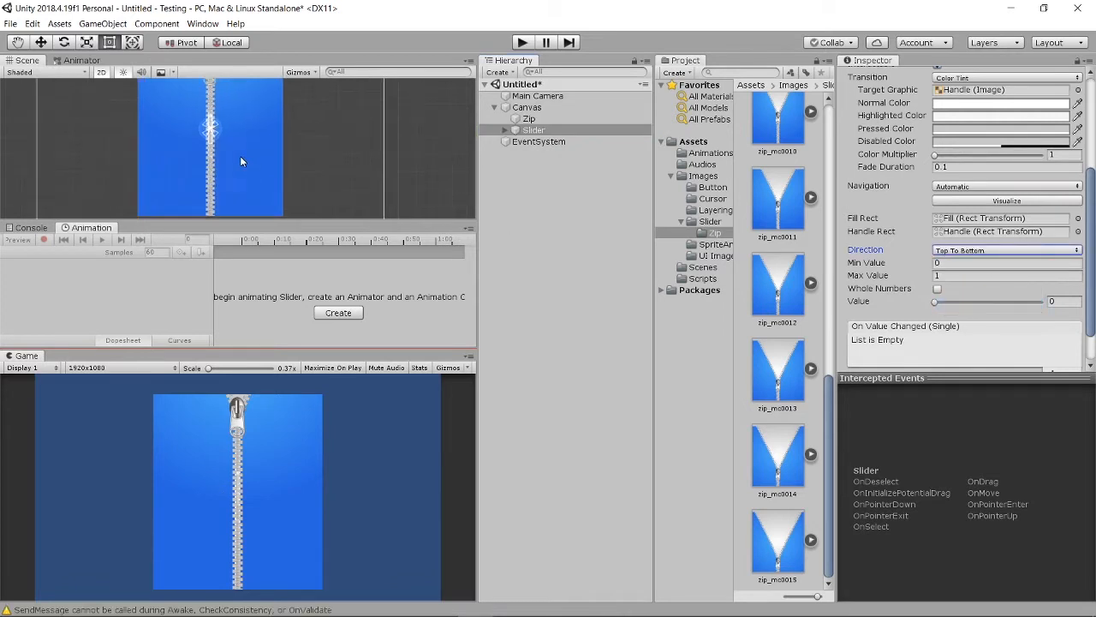
{"action": "scroll", "coordinate": [240, 108], "scroll_direction": "up", "scroll_amount": 5}
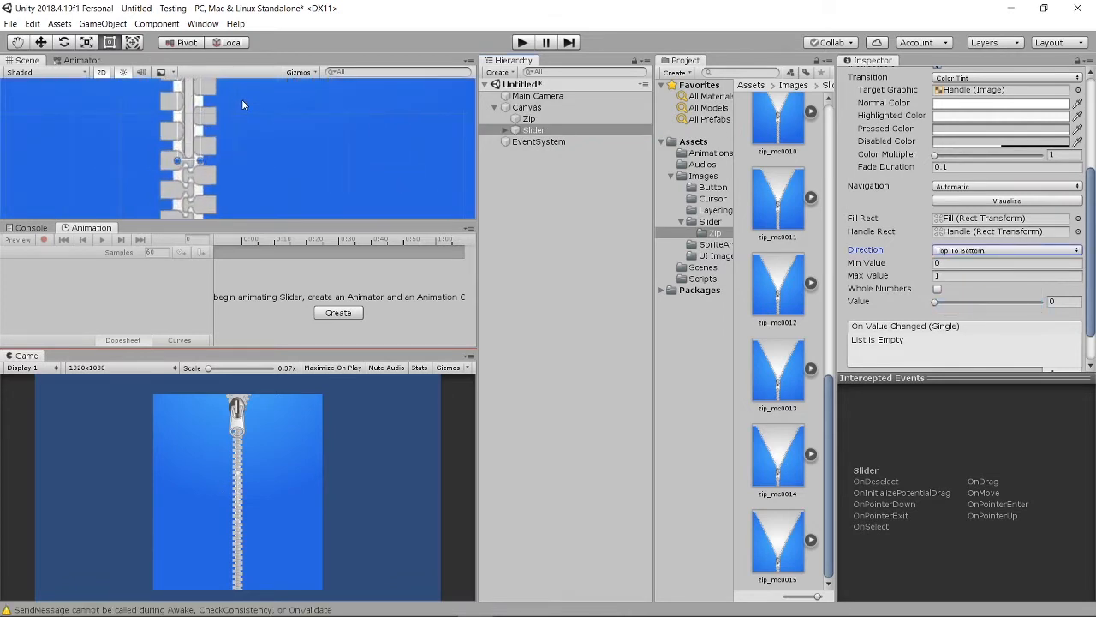
{"action": "scroll", "coordinate": [214, 189], "scroll_direction": "down", "scroll_amount": 5}
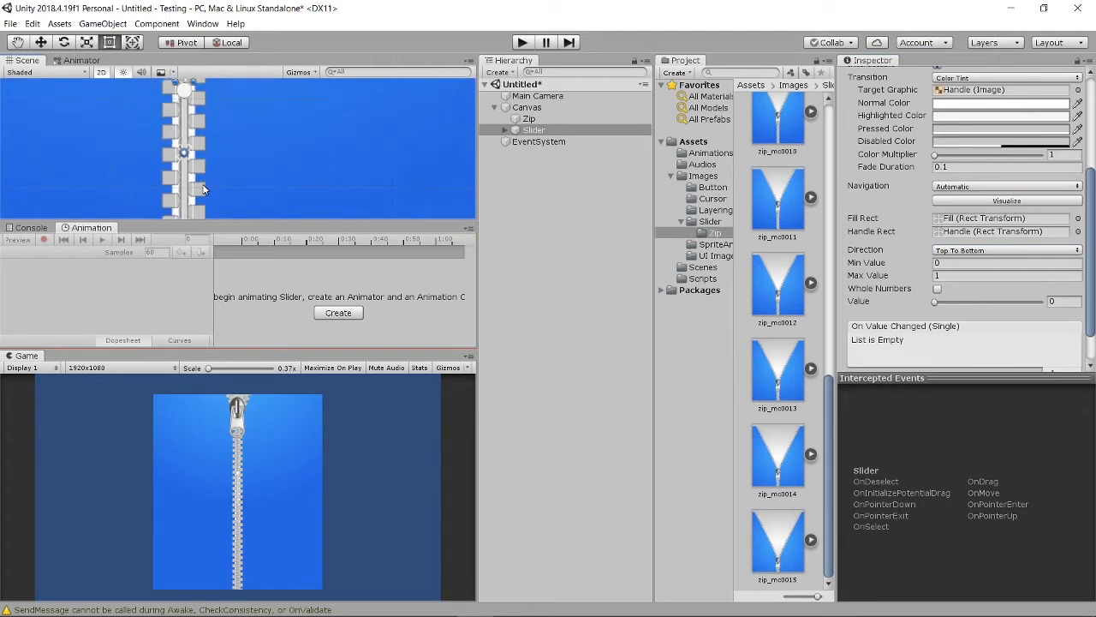
{"action": "scroll", "coordinate": [185, 156], "scroll_direction": "up", "scroll_amount": 5}
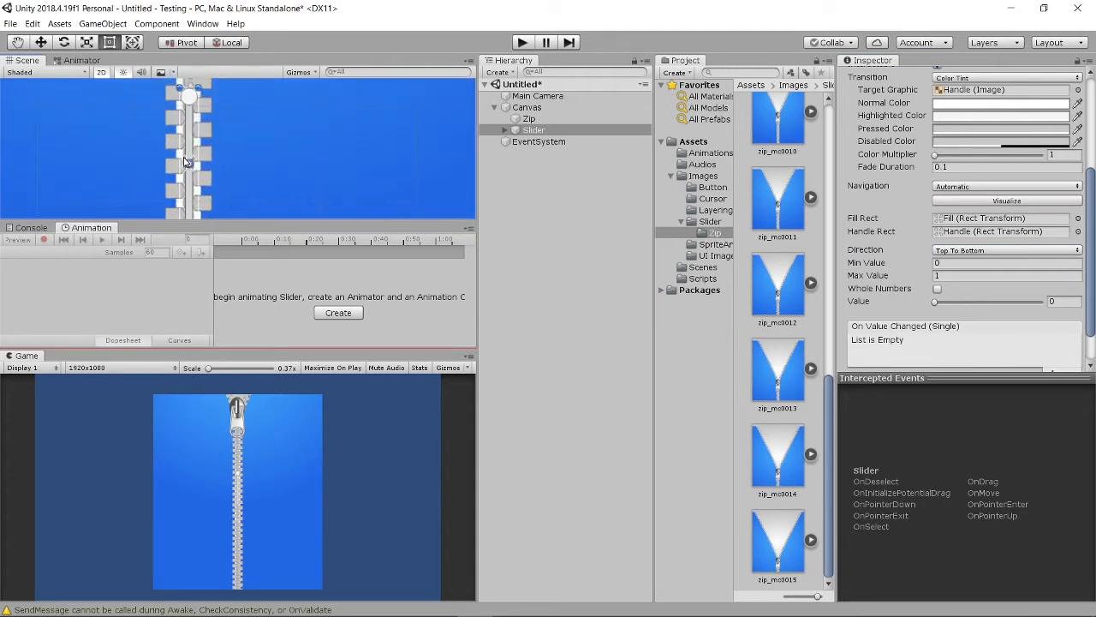
{"action": "scroll", "coordinate": [185, 150], "scroll_direction": "down", "scroll_amount": 3}
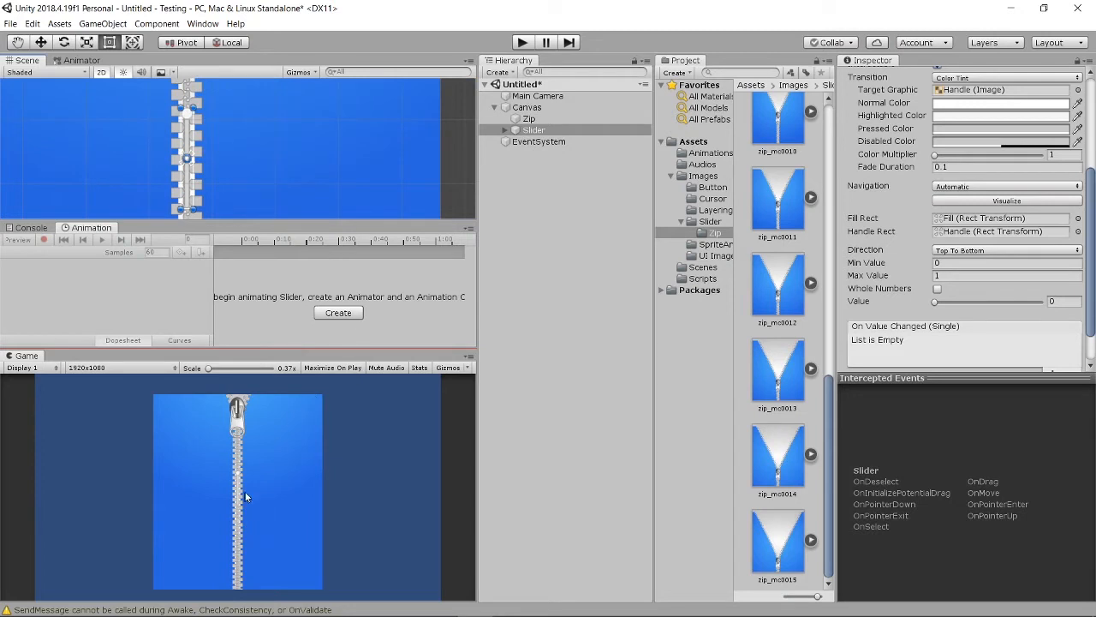
Step: Expand the Slider's children and set its Background image color to red, FD0606
{"action": "left_click", "coordinate": [505, 130]}
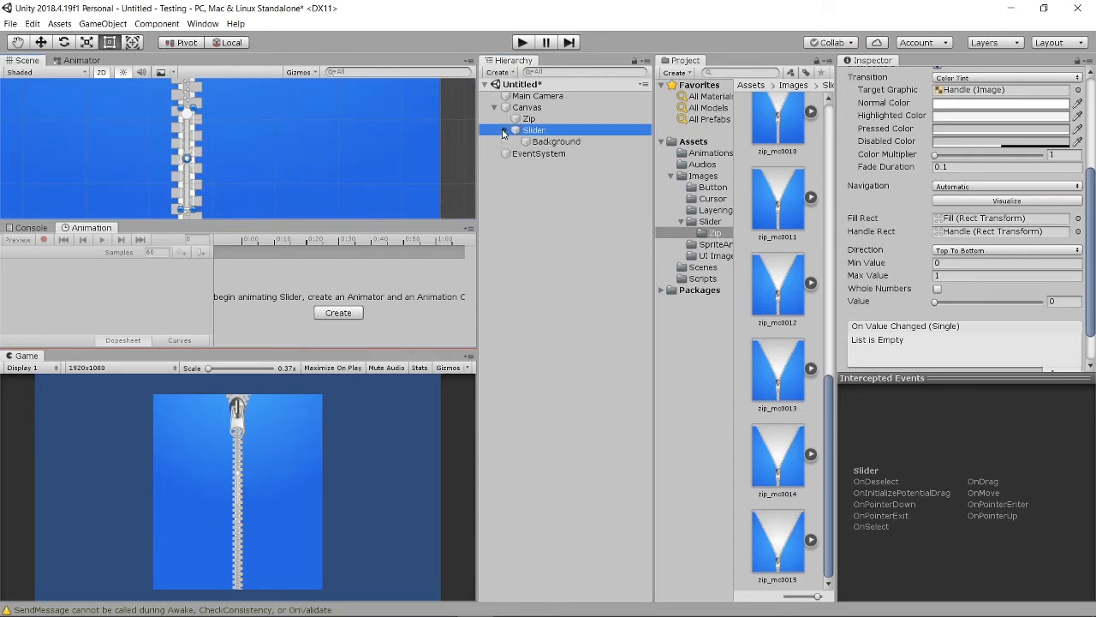
{"action": "left_click", "coordinate": [571, 142]}
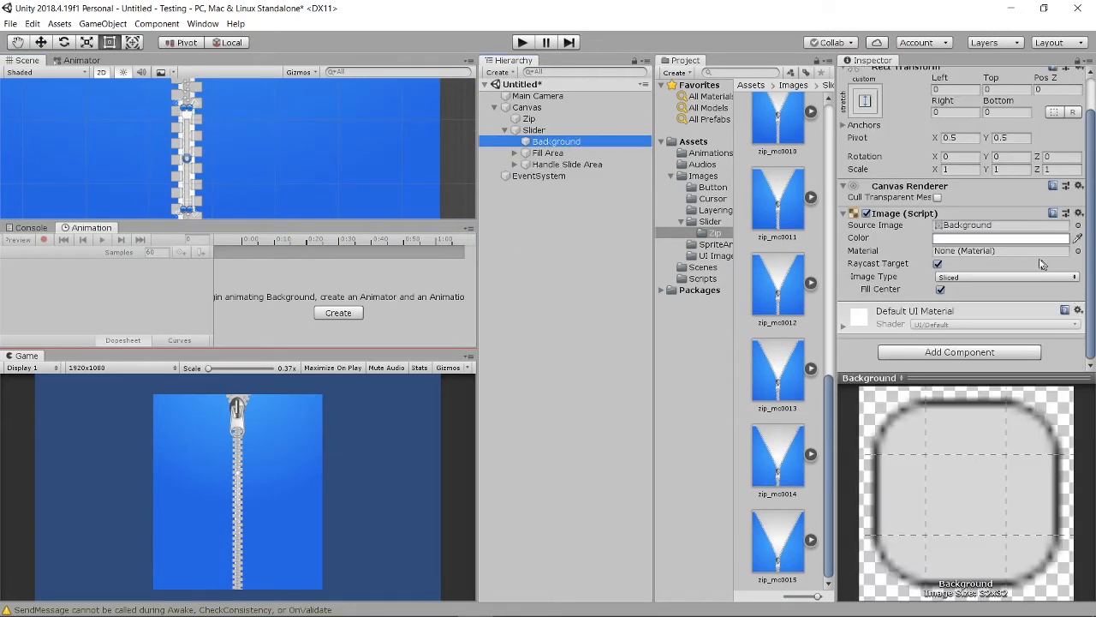
{"action": "left_click", "coordinate": [995, 239]}
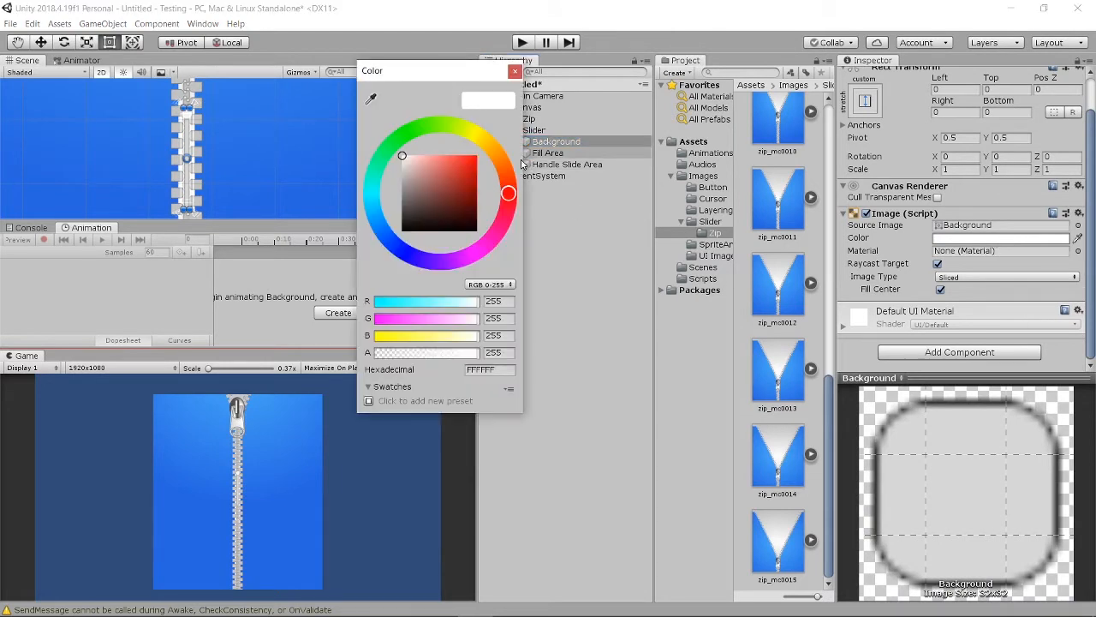
{"action": "left_click_drag", "start_coordinate": [456, 161], "coordinate": [475, 157]}
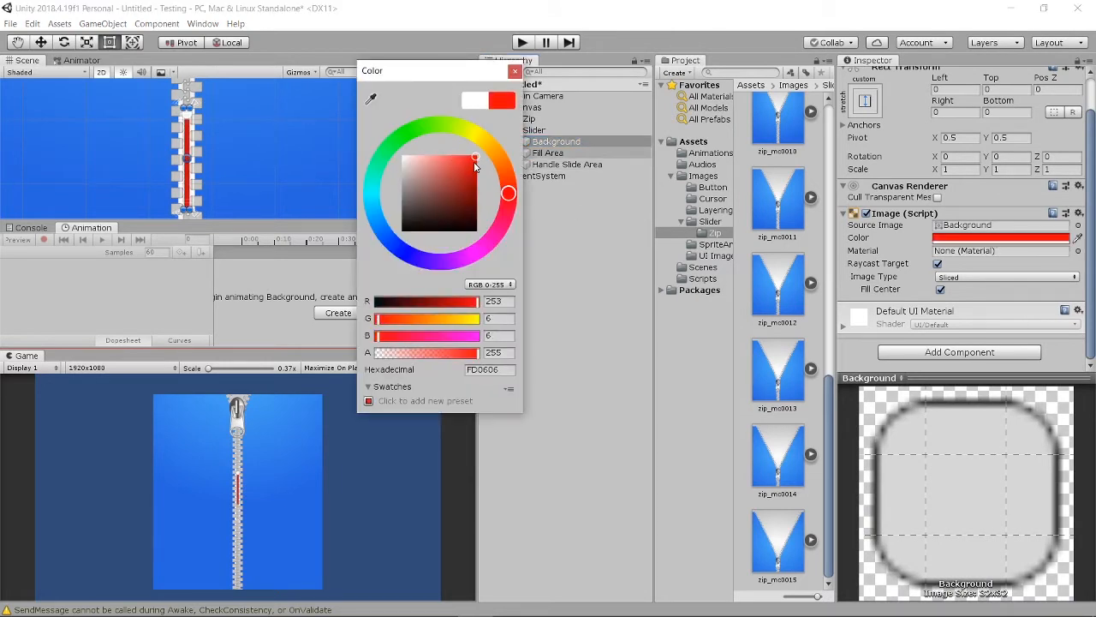
{"action": "left_click", "coordinate": [514, 70]}
Step: Stretch the Slider's upper end to the zipper's top edge, making it about 62.7 wide and 501.5 high
{"action": "scroll", "coordinate": [195, 139], "scroll_direction": "up", "scroll_amount": 5}
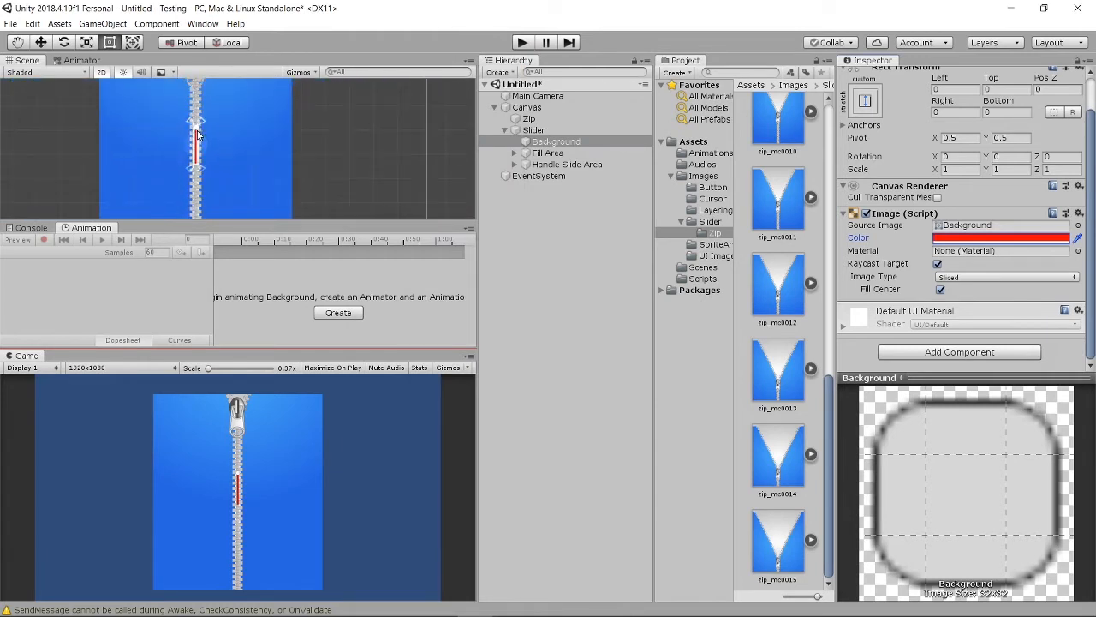
{"action": "left_click", "coordinate": [567, 130]}
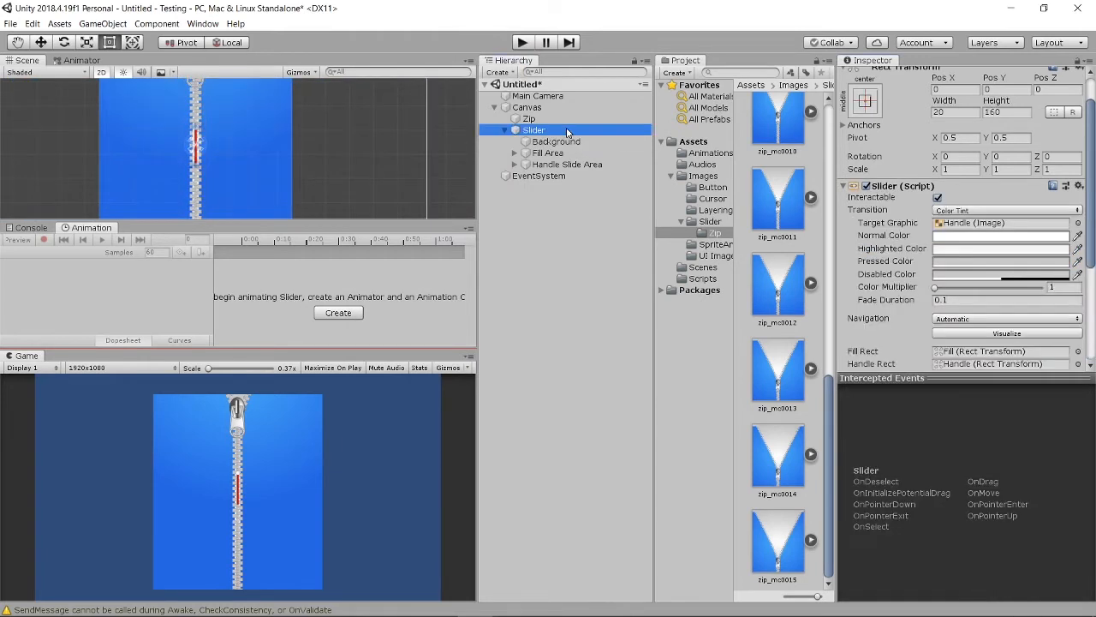
{"action": "scroll", "coordinate": [195, 153], "scroll_direction": "up", "scroll_amount": 2}
{"action": "scroll", "coordinate": [194, 152], "scroll_direction": "up", "scroll_amount": 2}
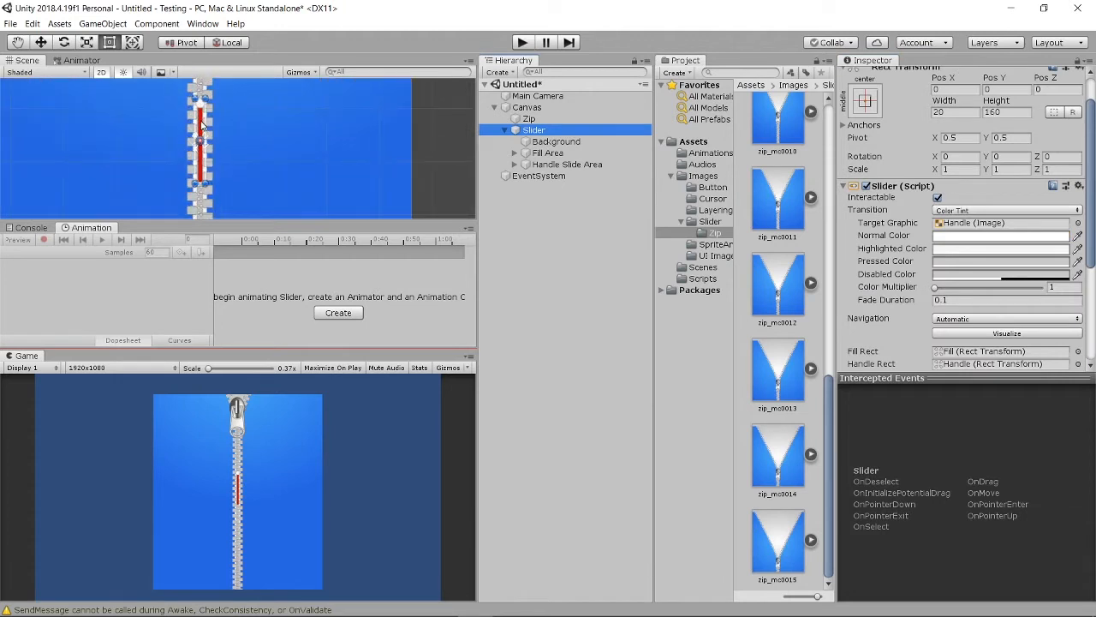
{"action": "left_click_drag", "start_coordinate": [206, 98], "coordinate": [251, 1]}
{"action": "scroll", "coordinate": [266, 113], "scroll_direction": "down", "scroll_amount": 10}
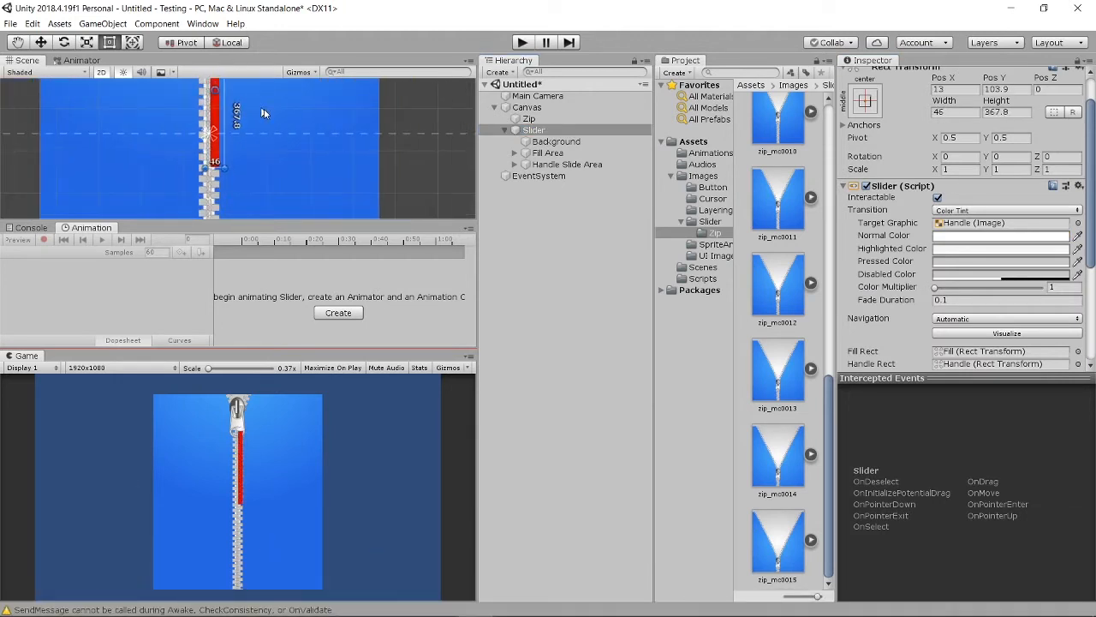
{"action": "middle_click_drag", "start_coordinate": [287, 135], "coordinate": [245, 184]}
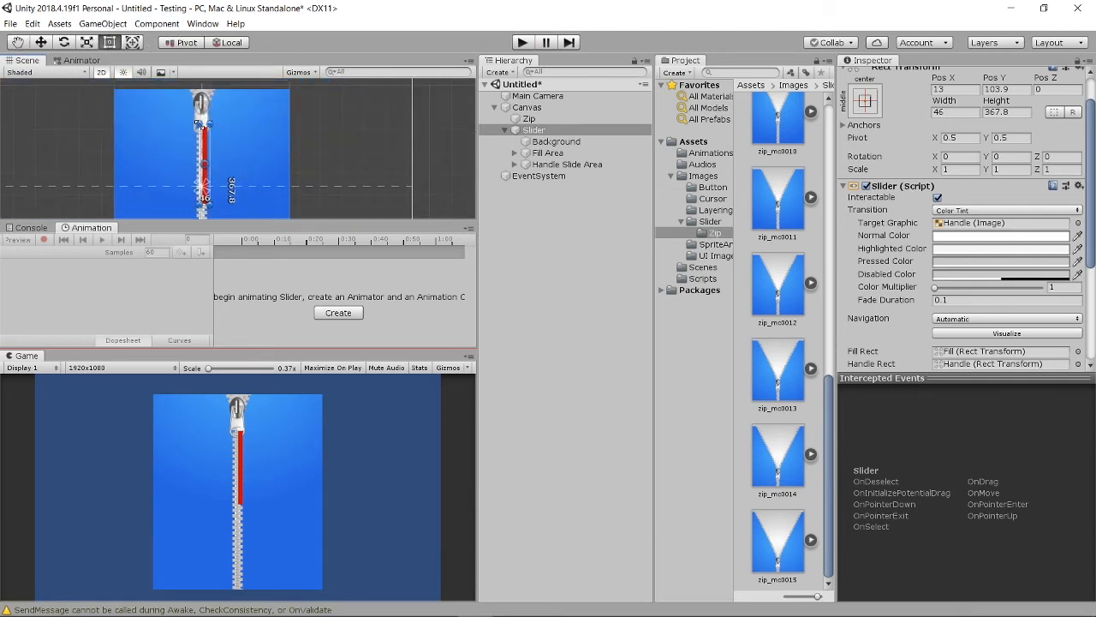
{"action": "left_click_drag", "start_coordinate": [199, 124], "coordinate": [181, 92]}
{"action": "scroll", "coordinate": [234, 140], "scroll_direction": "down", "scroll_amount": 2}
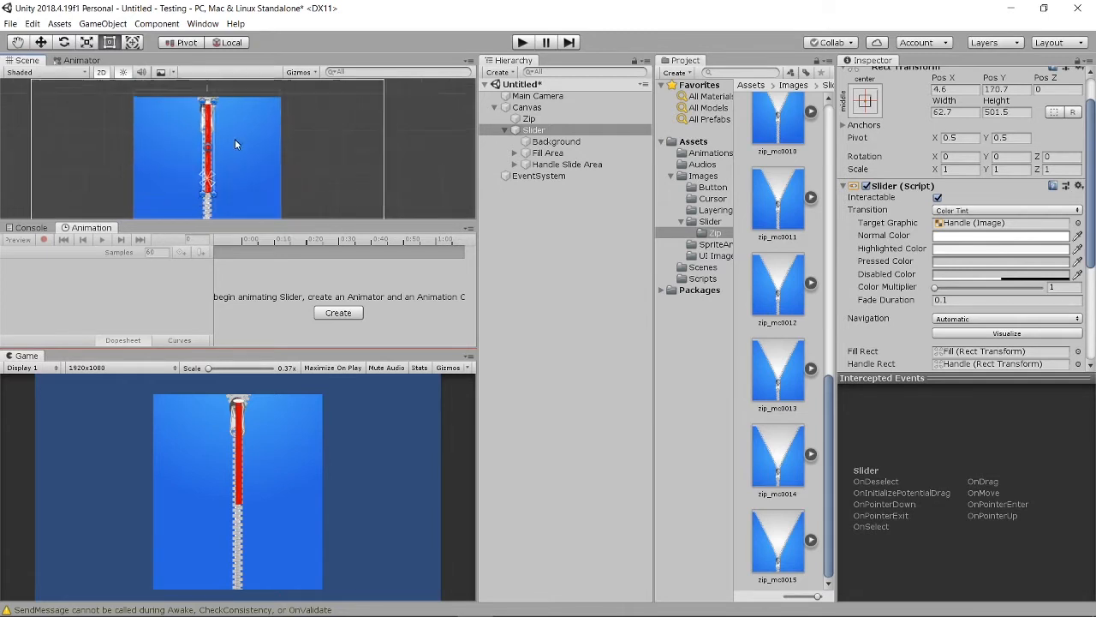
Step: Preview the end of the ZipOpen animation and stretch the Slider's lower end down to the zipper pull's final position
{"action": "middle_click_drag", "start_coordinate": [197, 171], "coordinate": [193, 161]}
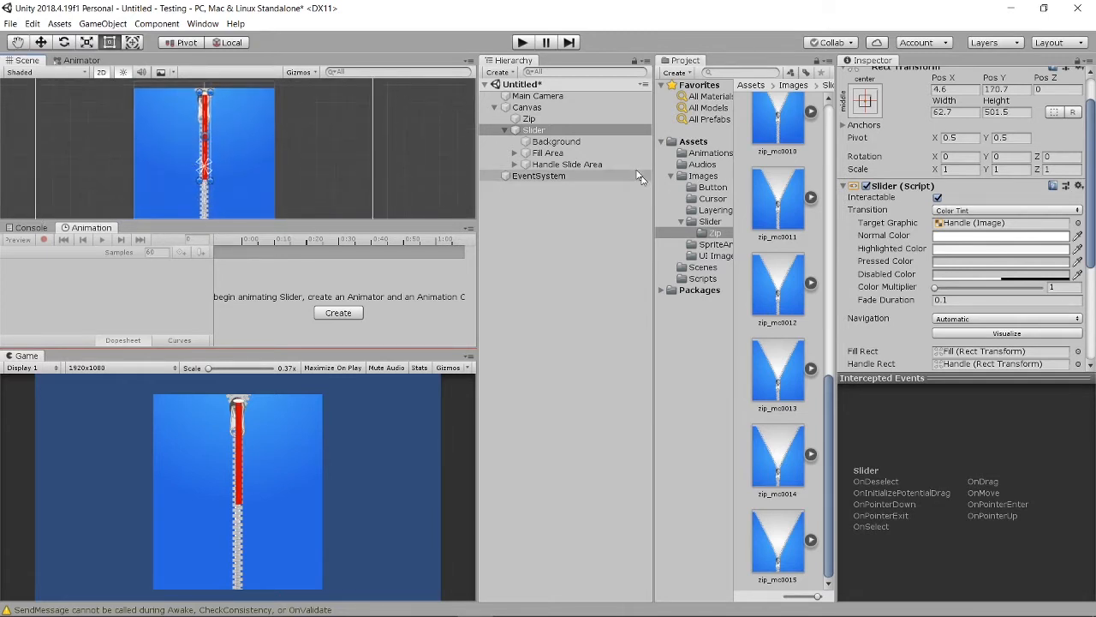
{"action": "left_click", "coordinate": [531, 118]}
{"action": "left_click_drag", "start_coordinate": [255, 238], "coordinate": [455, 253]}
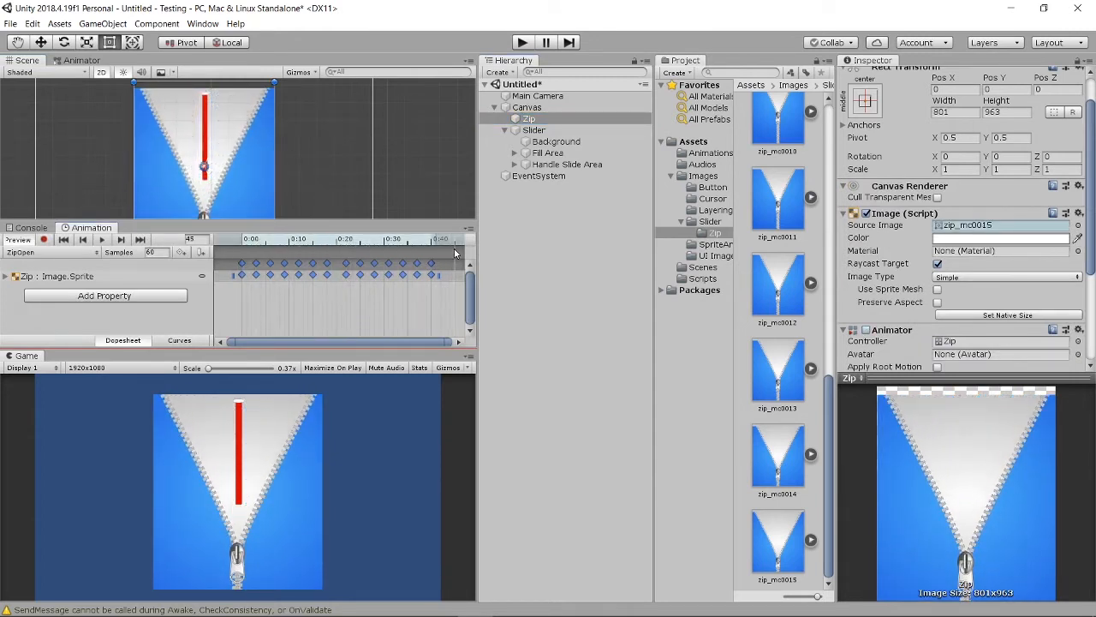
{"action": "scroll", "coordinate": [313, 182], "scroll_direction": "down", "scroll_amount": 6}
{"action": "middle_click_drag", "start_coordinate": [304, 198], "coordinate": [284, 157]}
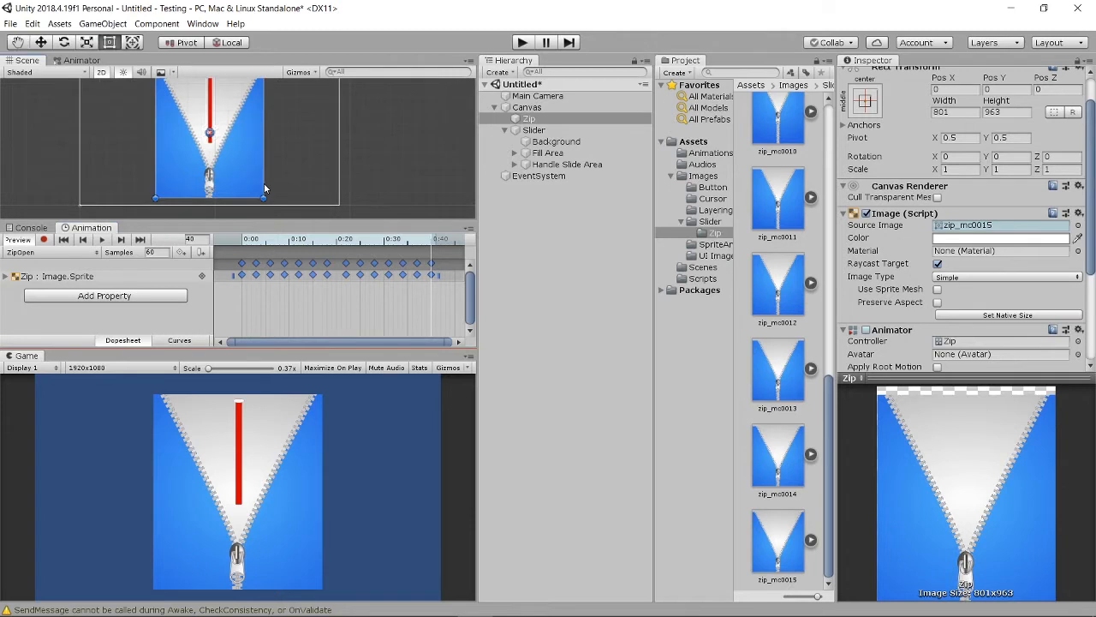
{"action": "left_click", "coordinate": [542, 131]}
{"action": "scroll", "coordinate": [192, 145], "scroll_direction": "up", "scroll_amount": 3}
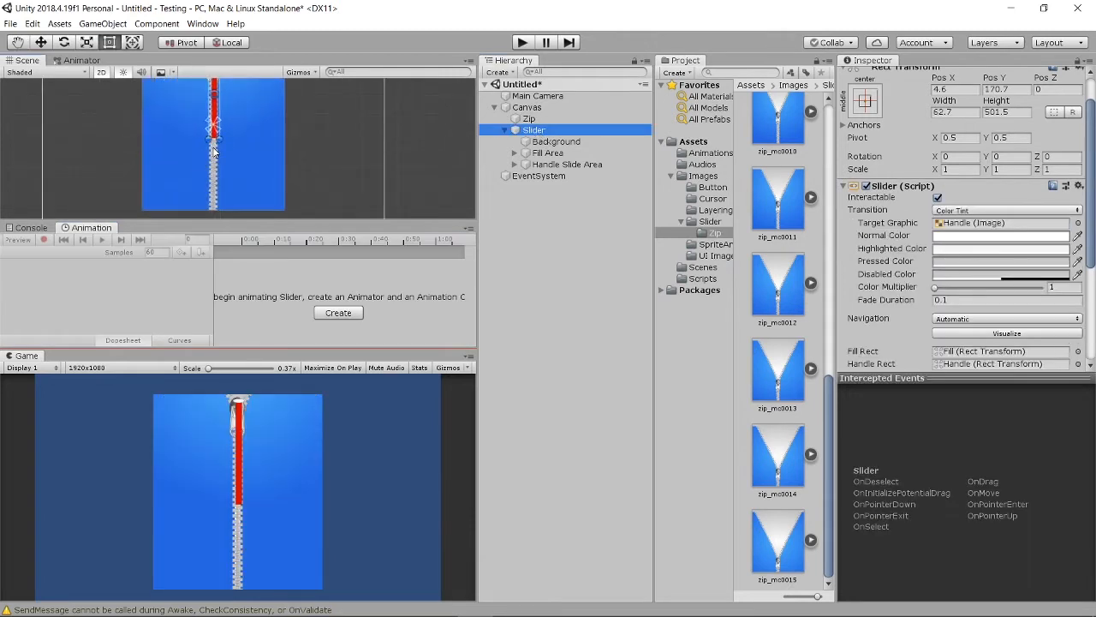
{"action": "left_click_drag", "start_coordinate": [214, 134], "coordinate": [219, 194]}
{"action": "scroll", "coordinate": [232, 185], "scroll_direction": "down", "scroll_amount": 2}
Step: Scrub the ZipOpen animation to its end and back to compare the Slider's length with the zipper pull's travel
{"action": "left_click", "coordinate": [529, 118]}
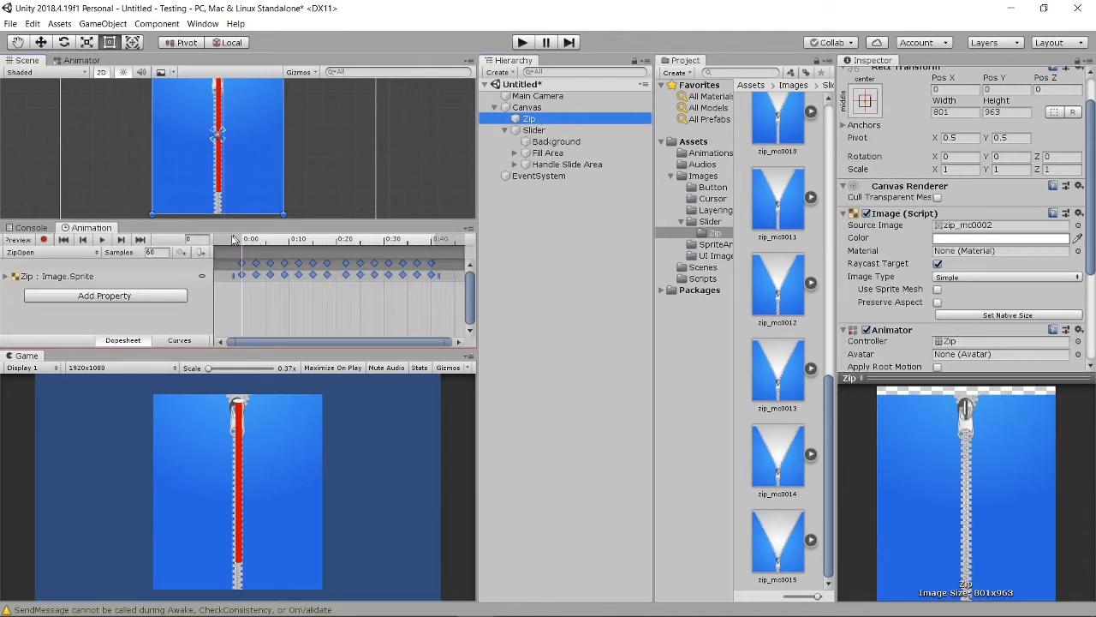
{"action": "left_click_drag", "start_coordinate": [262, 244], "coordinate": [437, 246]}
{"action": "scroll", "coordinate": [215, 146], "scroll_direction": "down", "scroll_amount": 3}
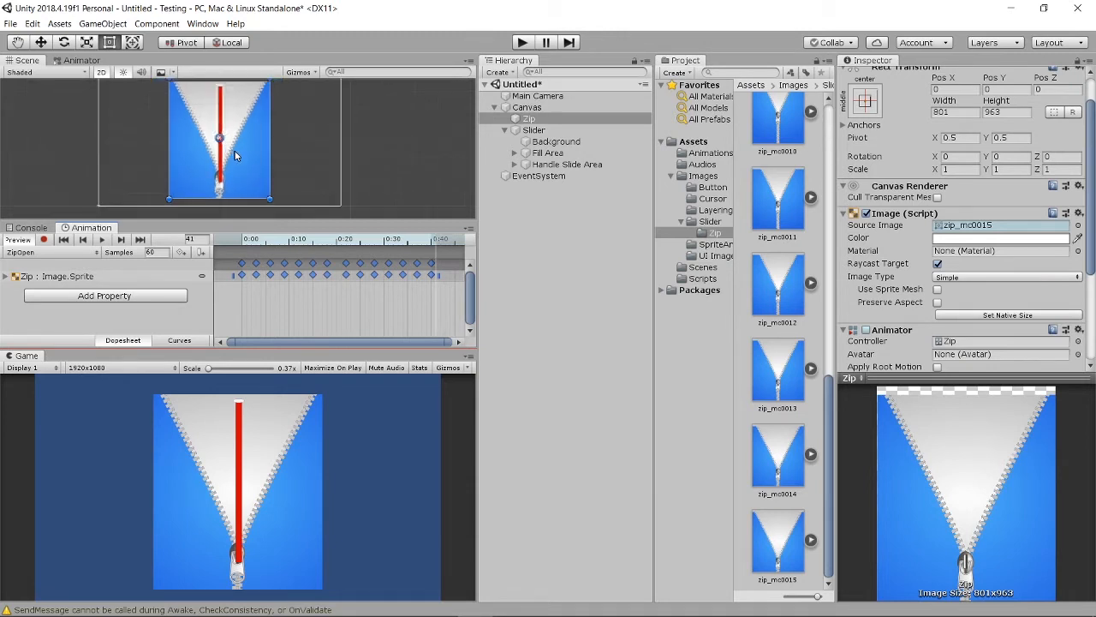
{"action": "mouse_move", "coordinate": [237, 154]}
{"action": "middle_mouse_down"}
{"action": "mouse_move", "coordinate": [237, 142]}
{"action": "mouse_move", "coordinate": [240, 161]}
{"action": "middle_mouse_up"}
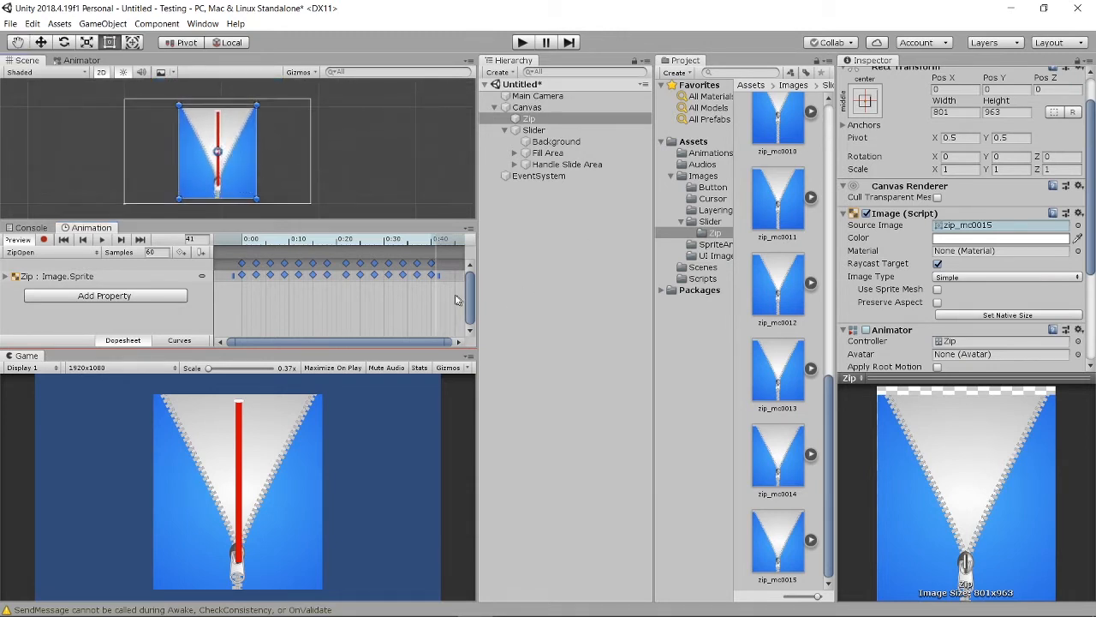
{"action": "left_click_drag", "start_coordinate": [384, 242], "coordinate": [204, 251]}
Step: Enlarge the Handle inside the Handle Slide Area over the zipper pull's upper part, to a height of about 62.8
{"action": "scroll", "coordinate": [283, 109], "scroll_direction": "up", "scroll_amount": 10}
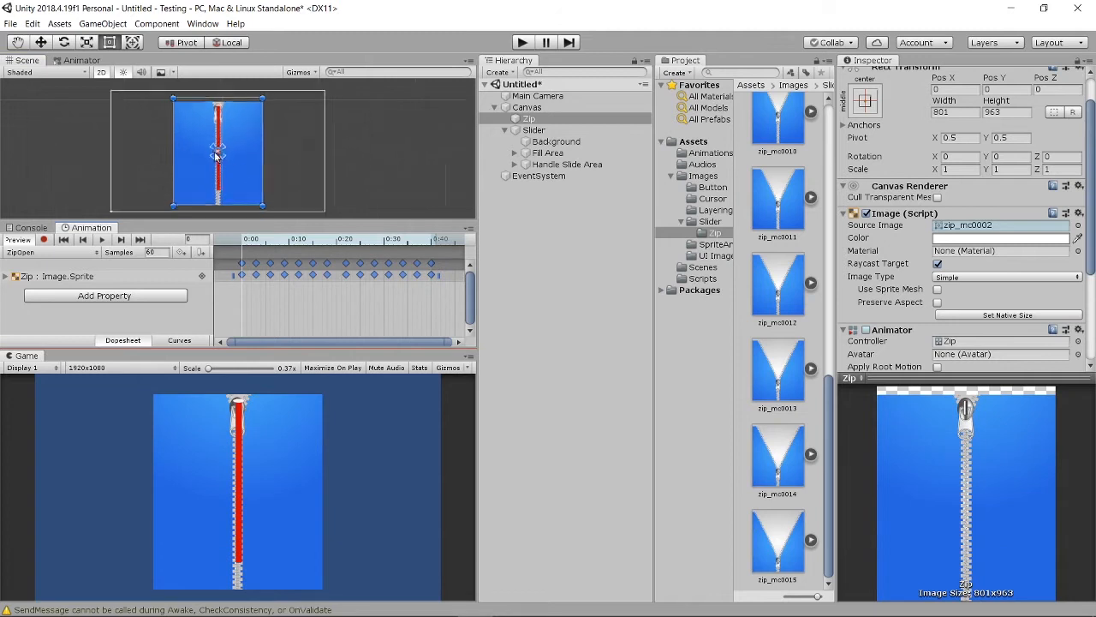
{"action": "middle_click_drag", "start_coordinate": [284, 109], "coordinate": [283, 154]}
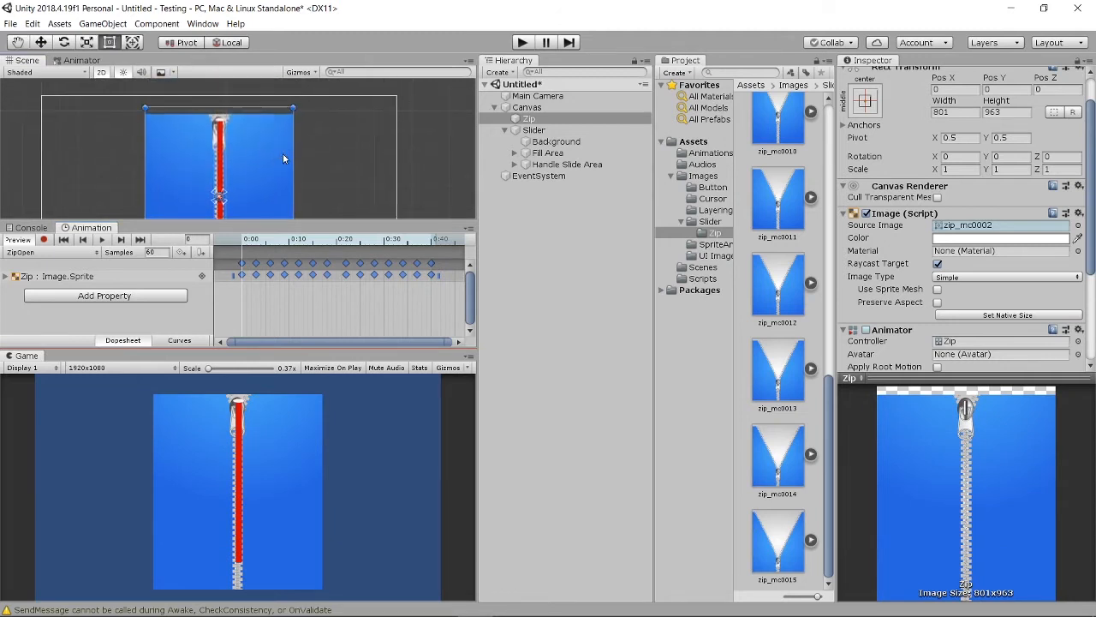
{"action": "left_click", "coordinate": [525, 164]}
{"action": "left_click", "coordinate": [515, 165]}
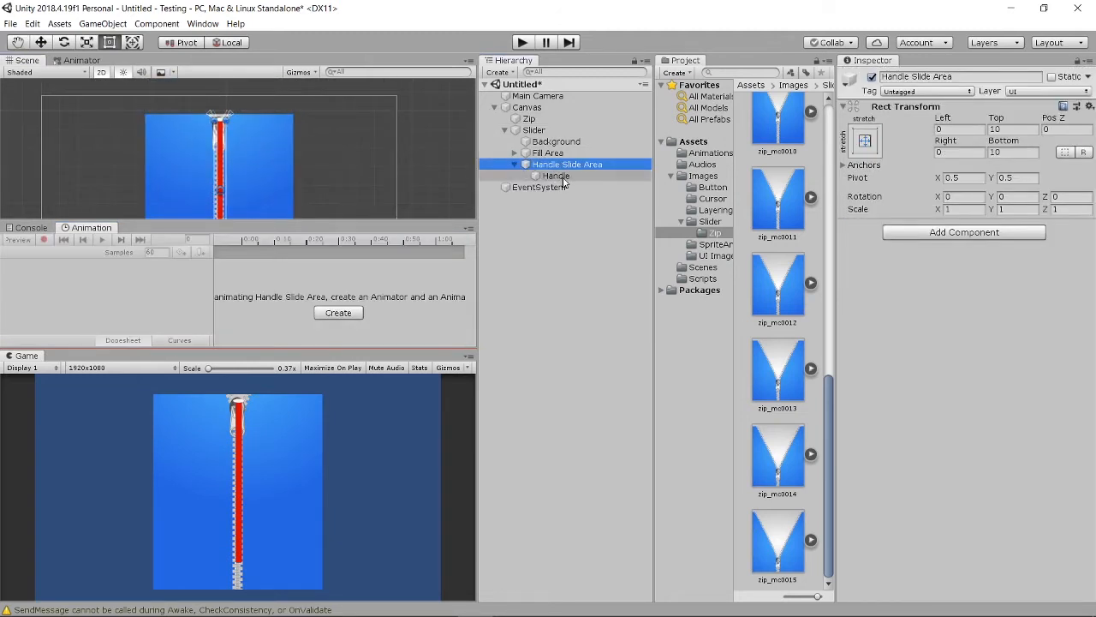
{"action": "left_click", "coordinate": [630, 175]}
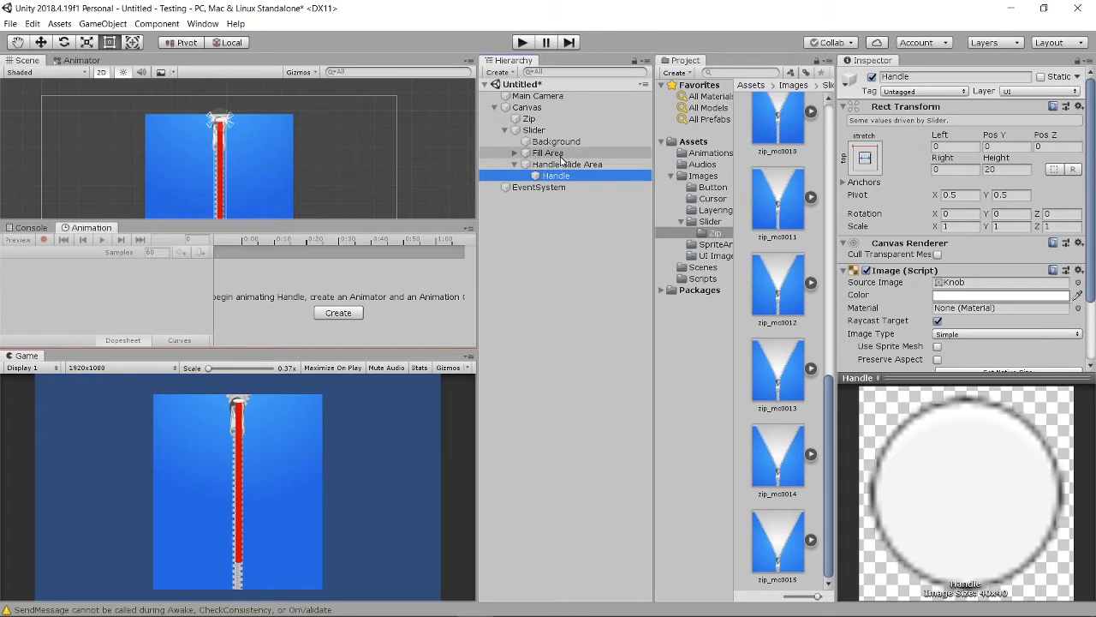
{"action": "left_click", "coordinate": [573, 165]}
{"action": "scroll", "coordinate": [327, 153], "scroll_direction": "up", "scroll_amount": 2}
{"action": "scroll", "coordinate": [326, 153], "scroll_direction": "up", "scroll_amount": 5}
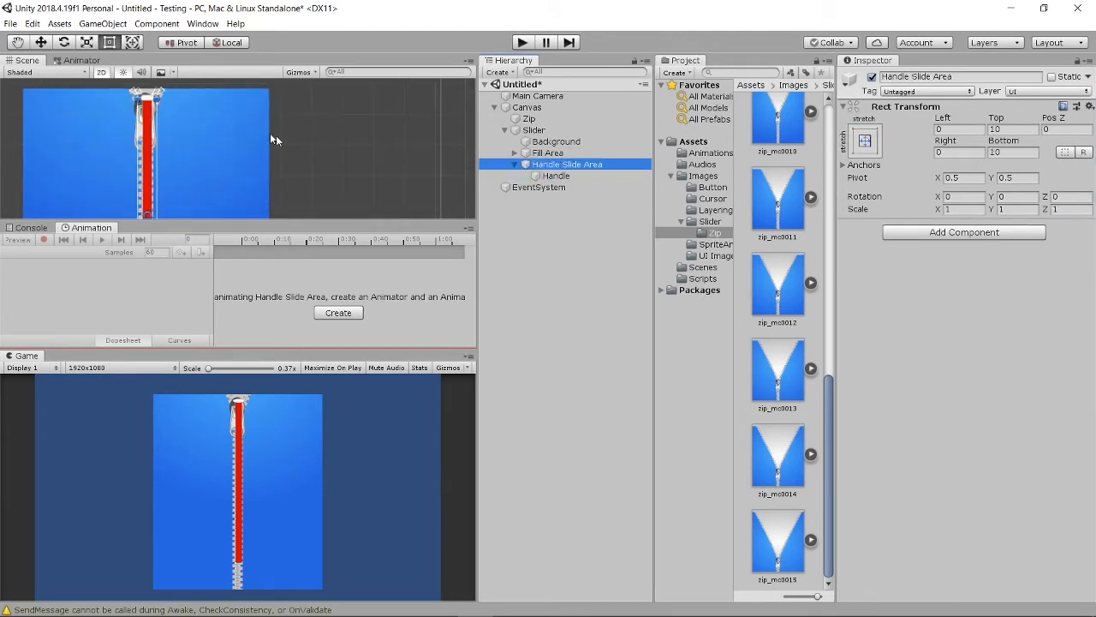
{"action": "middle_click_drag", "start_coordinate": [201, 137], "coordinate": [219, 153]}
{"action": "left_click", "coordinate": [569, 175]}
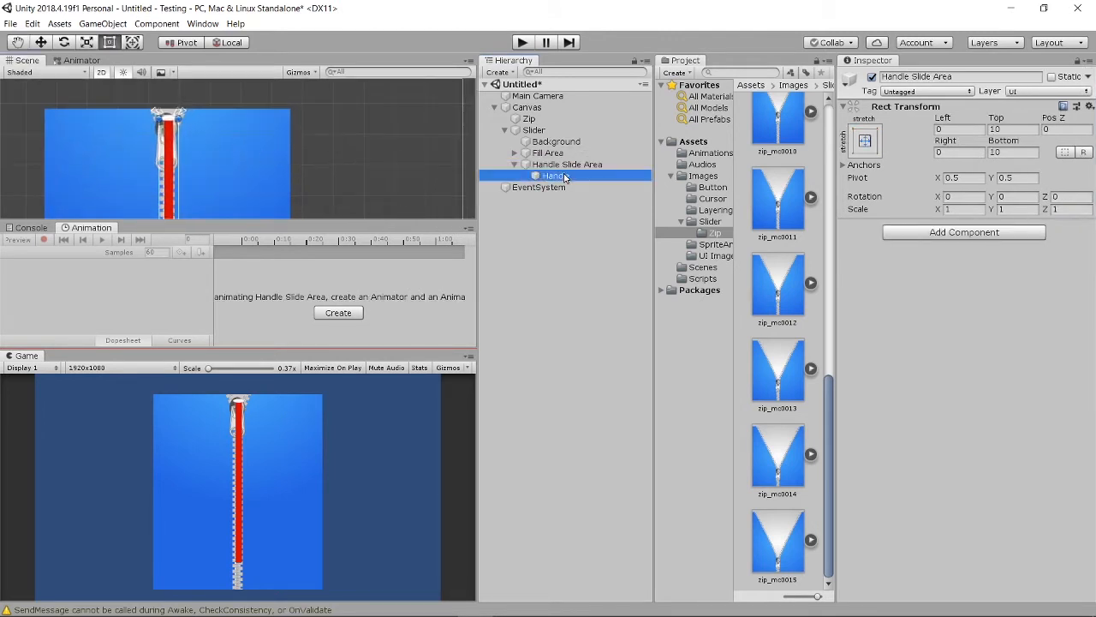
{"action": "scroll", "coordinate": [168, 133], "scroll_direction": "up", "scroll_amount": 3}
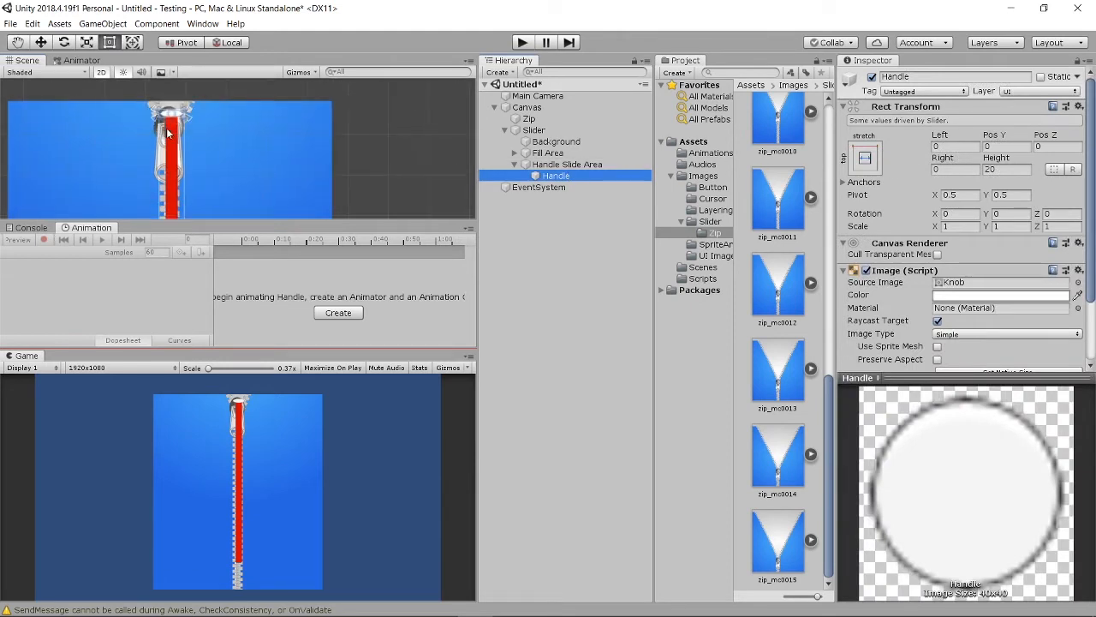
{"action": "left_click_drag", "start_coordinate": [172, 118], "coordinate": [167, 138]}
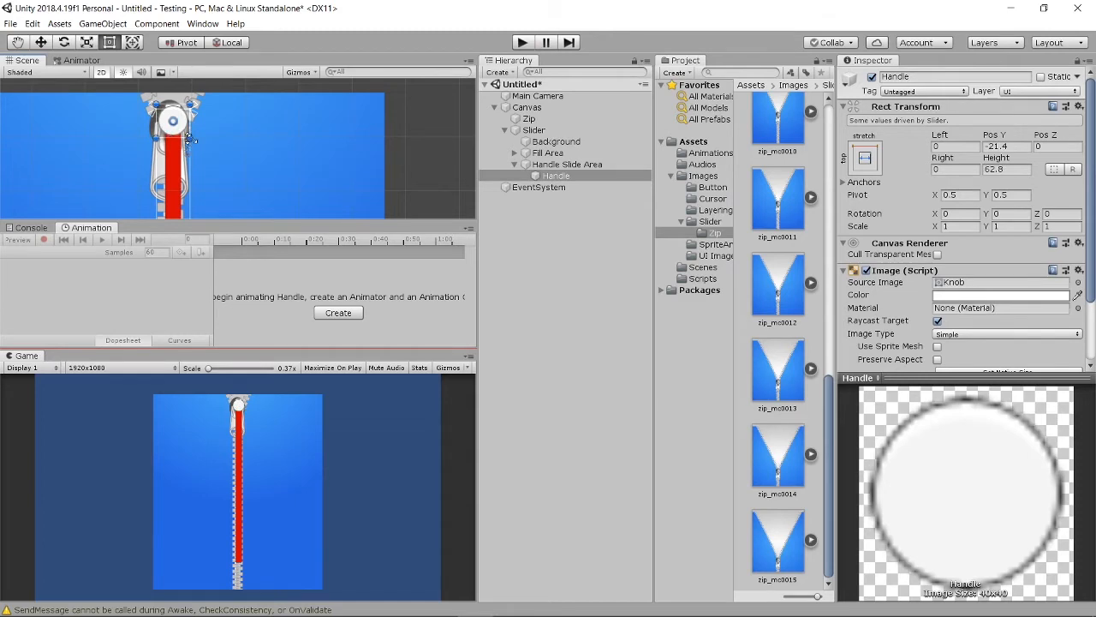
{"action": "scroll", "coordinate": [214, 141], "scroll_direction": "down", "scroll_amount": 1}
{"action": "middle_click_drag", "start_coordinate": [269, 182], "coordinate": [260, 163]}
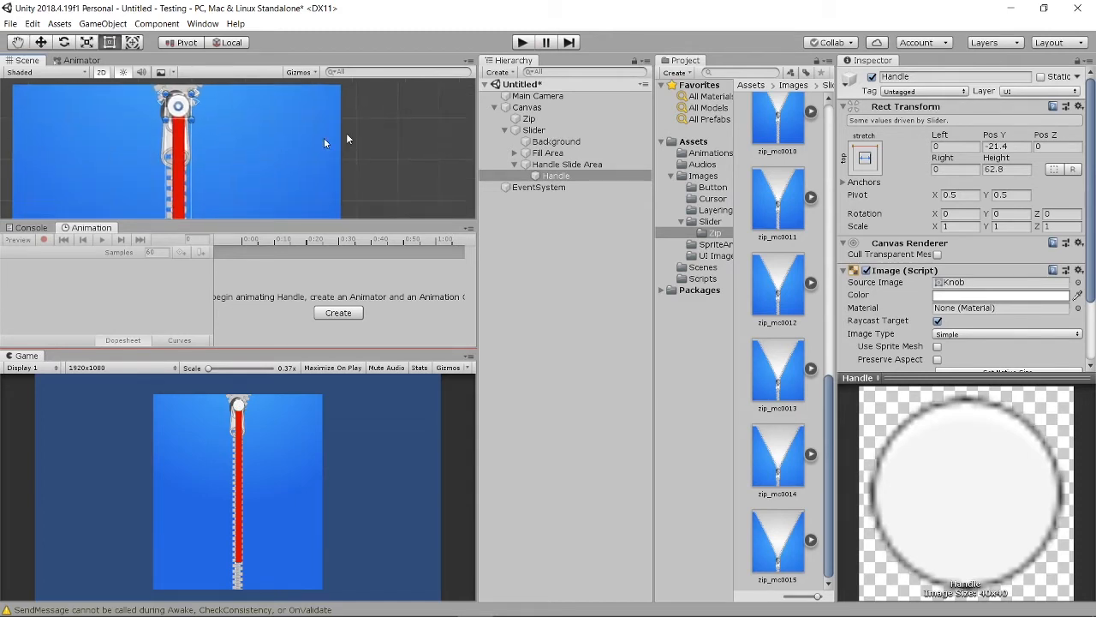
Step: Test moving the slider handle in Play mode, and stop playback
{"action": "left_click", "coordinate": [520, 43]}
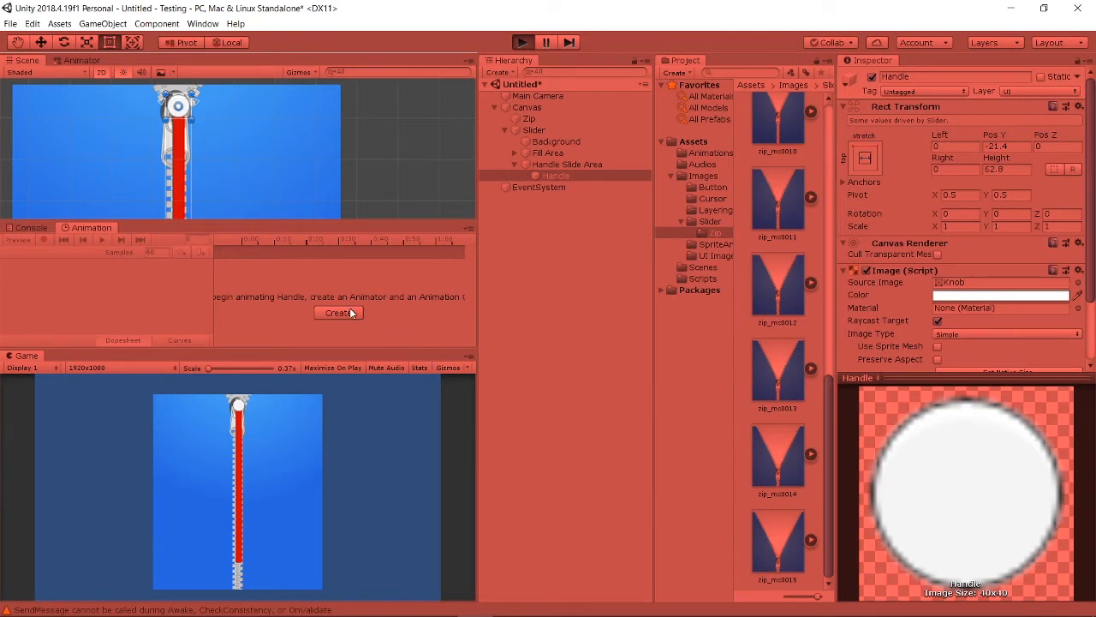
{"action": "mouse_move", "coordinate": [238, 405]}
{"action": "left_mouse_down"}
{"action": "mouse_move", "coordinate": [227, 474]}
{"action": "mouse_move", "coordinate": [250, 565]}
{"action": "mouse_move", "coordinate": [239, 400]}
{"action": "mouse_move", "coordinate": [229, 586]}
{"action": "mouse_move", "coordinate": [228, 394]}
{"action": "mouse_move", "coordinate": [216, 585]}
{"action": "mouse_move", "coordinate": [237, 404]}
{"action": "mouse_move", "coordinate": [237, 423]}
{"action": "left_mouse_up"}
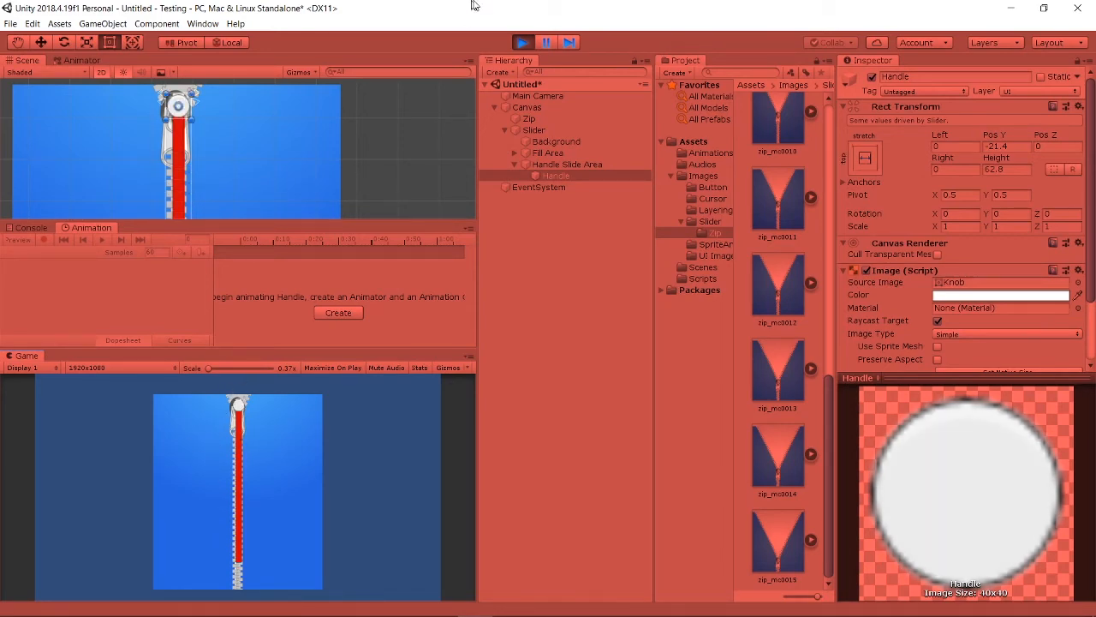
{"action": "left_click", "coordinate": [524, 42]}
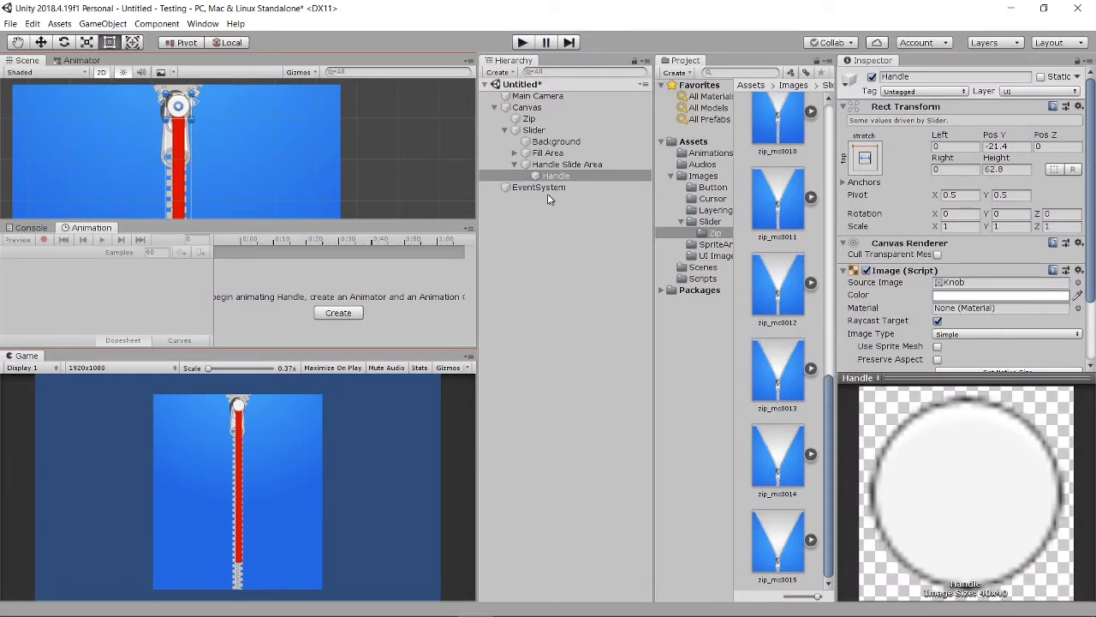
Step: Collapse the Slider's children, create an empty GameObject at the scene root and reset its position
{"action": "left_click", "coordinate": [562, 230]}
{"action": "left_click", "coordinate": [544, 132]}
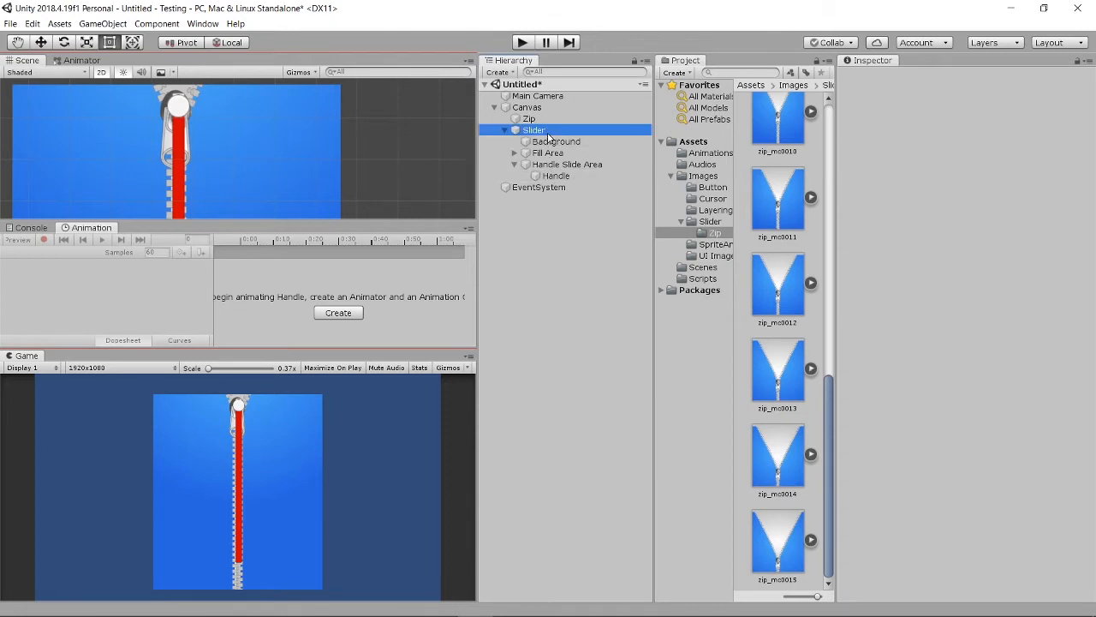
{"action": "left_click", "coordinate": [507, 132]}
{"action": "left_click", "coordinate": [541, 200]}
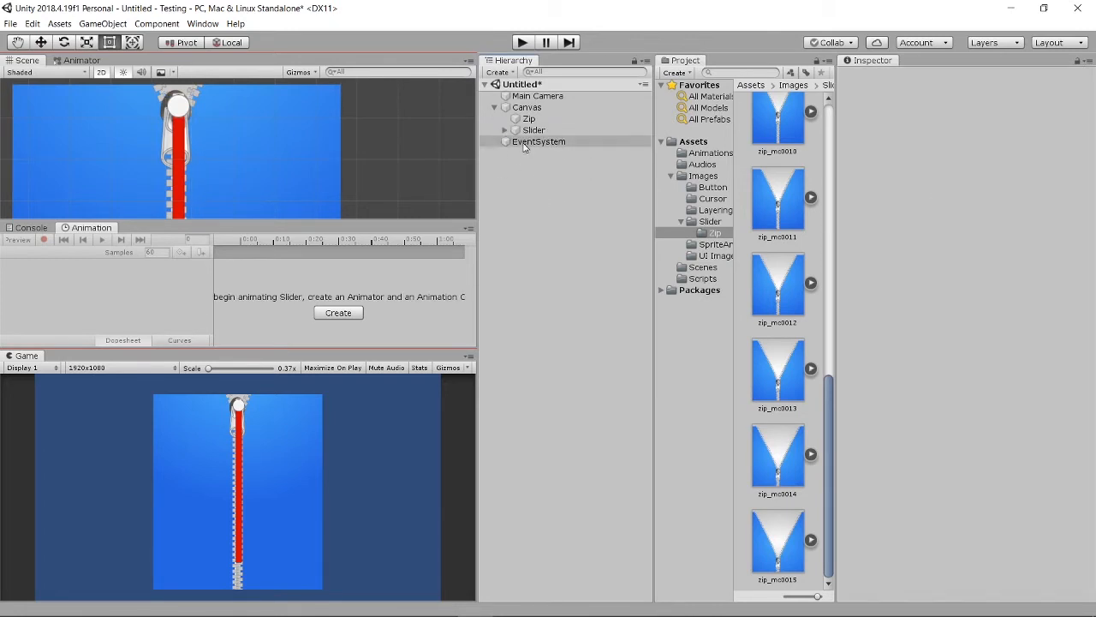
{"action": "left_click", "coordinate": [499, 73]}
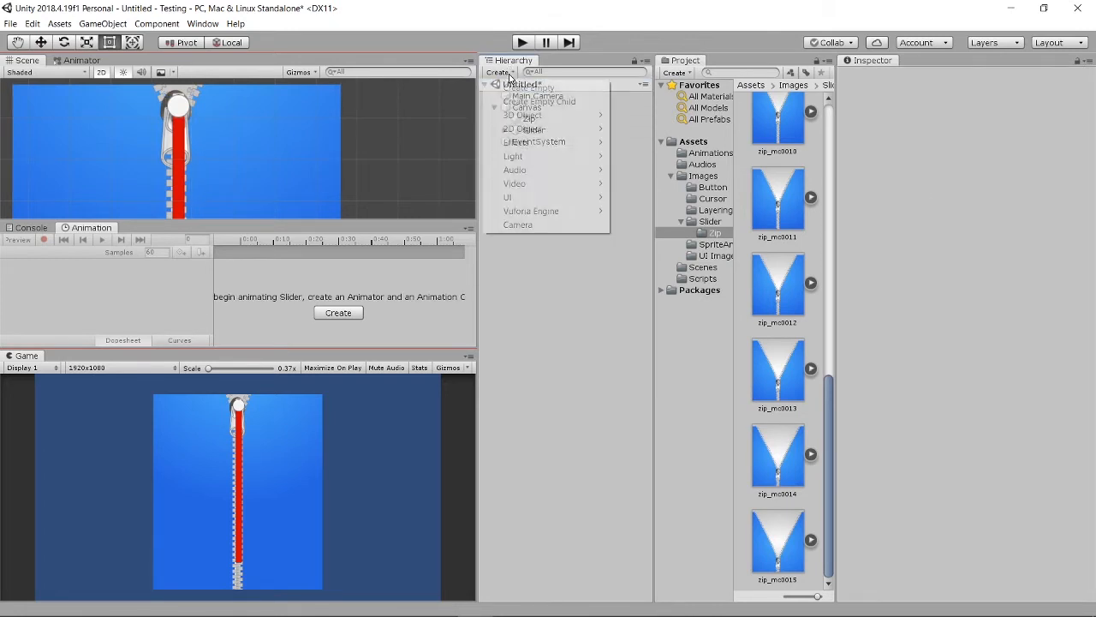
{"action": "left_click", "coordinate": [513, 88]}
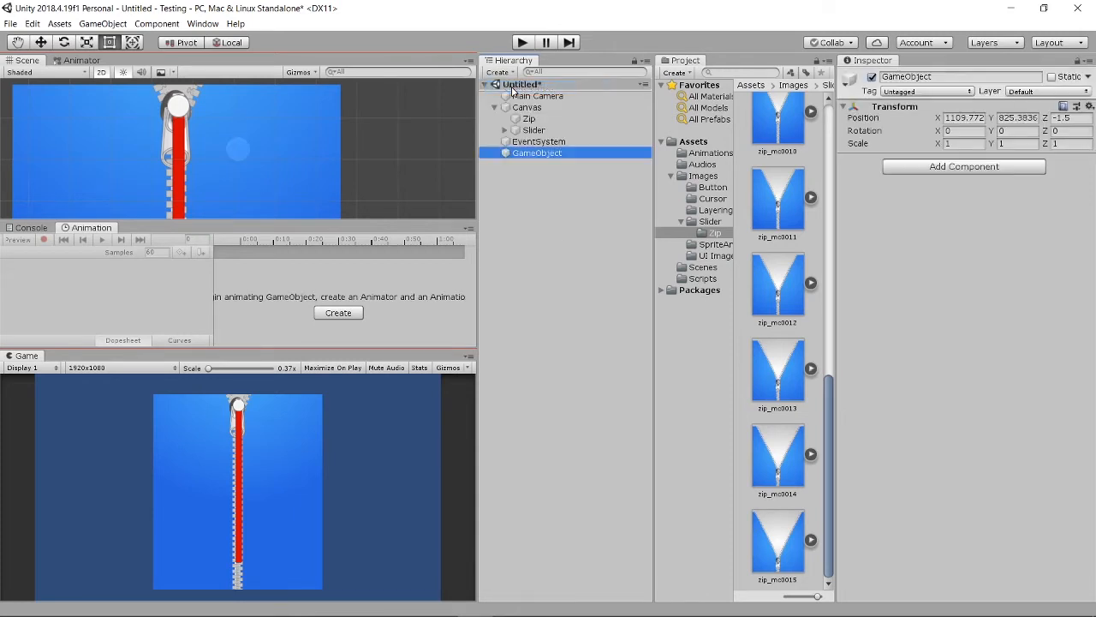
{"action": "left_click", "coordinate": [1089, 107]}
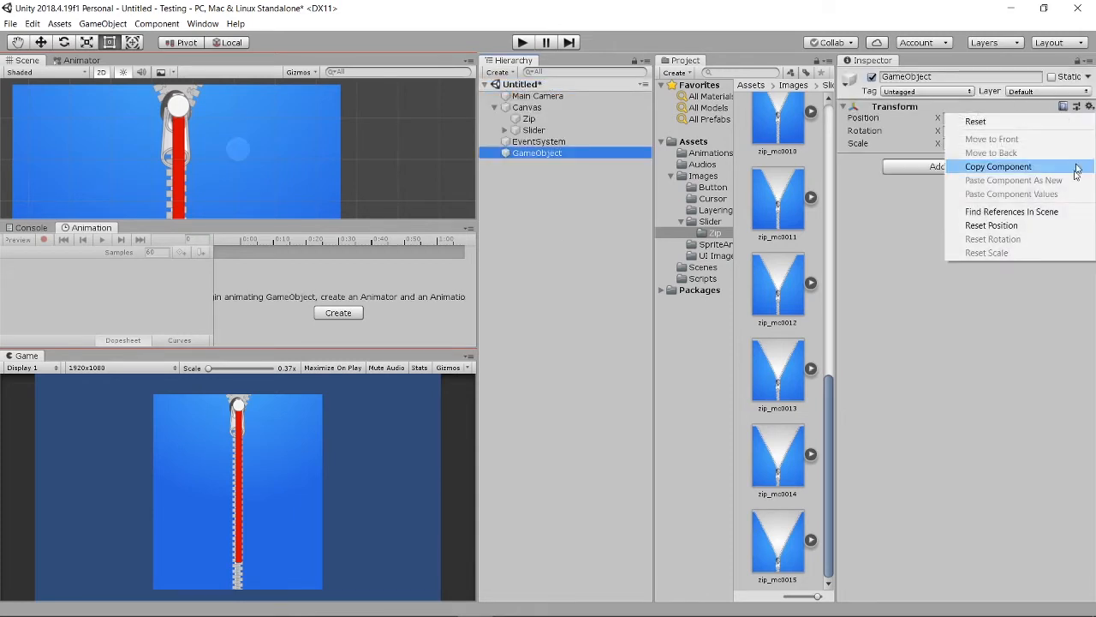
{"action": "left_click", "coordinate": [1062, 225]}
Step: Rename the new empty GameObject to ScriptHolder
{"action": "left_click", "coordinate": [947, 77]}
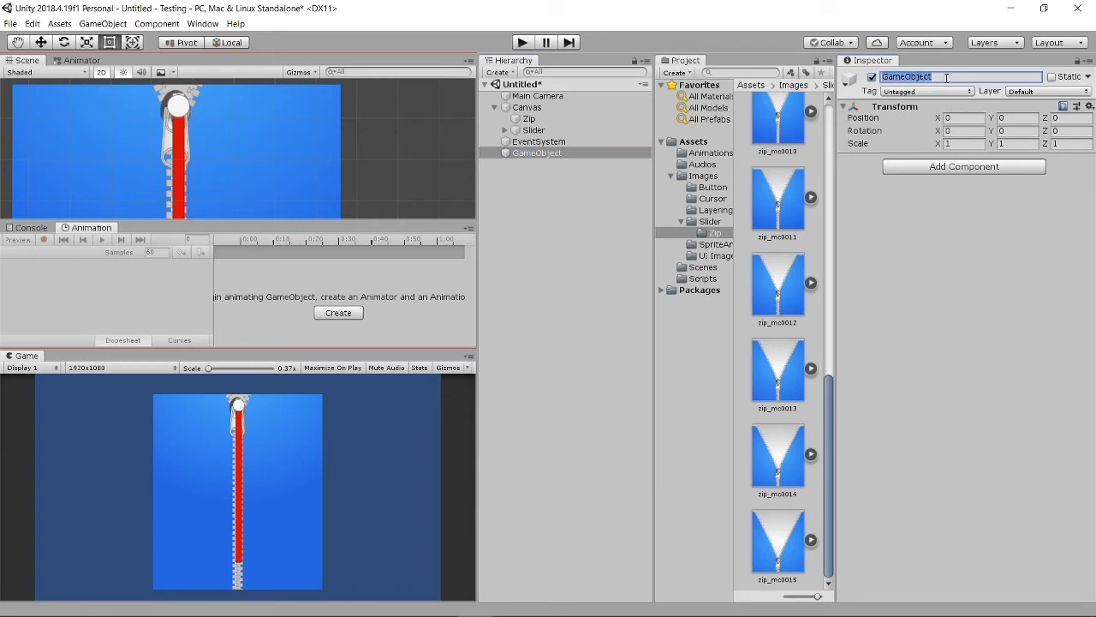
{"action": "key", "text": "BackSpace"}
{"action": "key", "text": "Return"}
Step: Create a new C# script named ZipSlider in the Scripts folder
{"action": "left_click", "coordinate": [703, 279]}
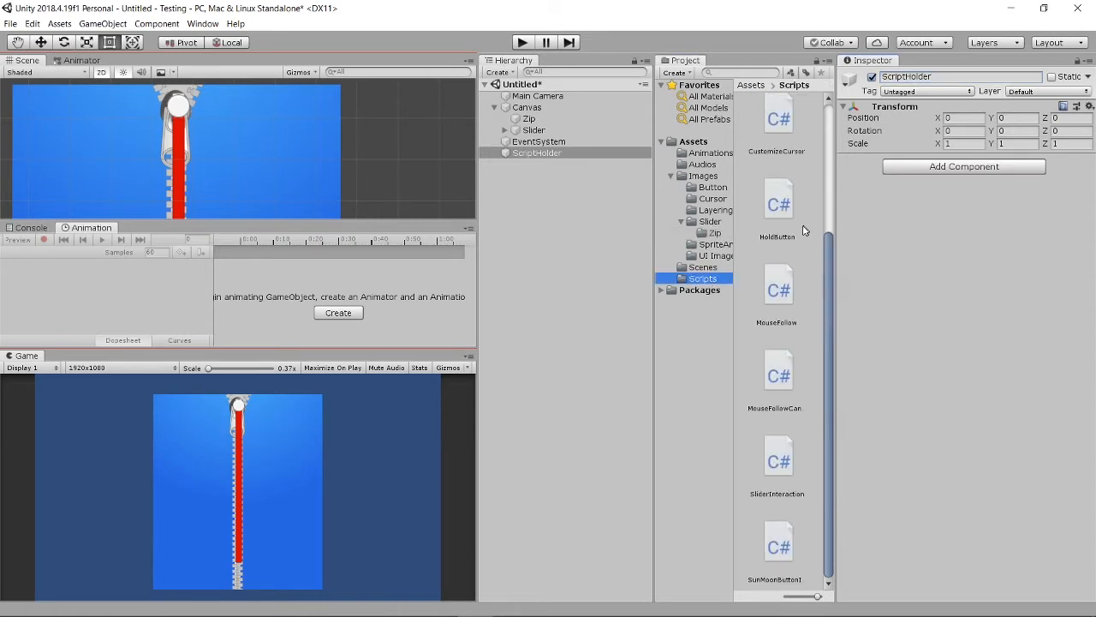
{"action": "right_click", "coordinate": [799, 256]}
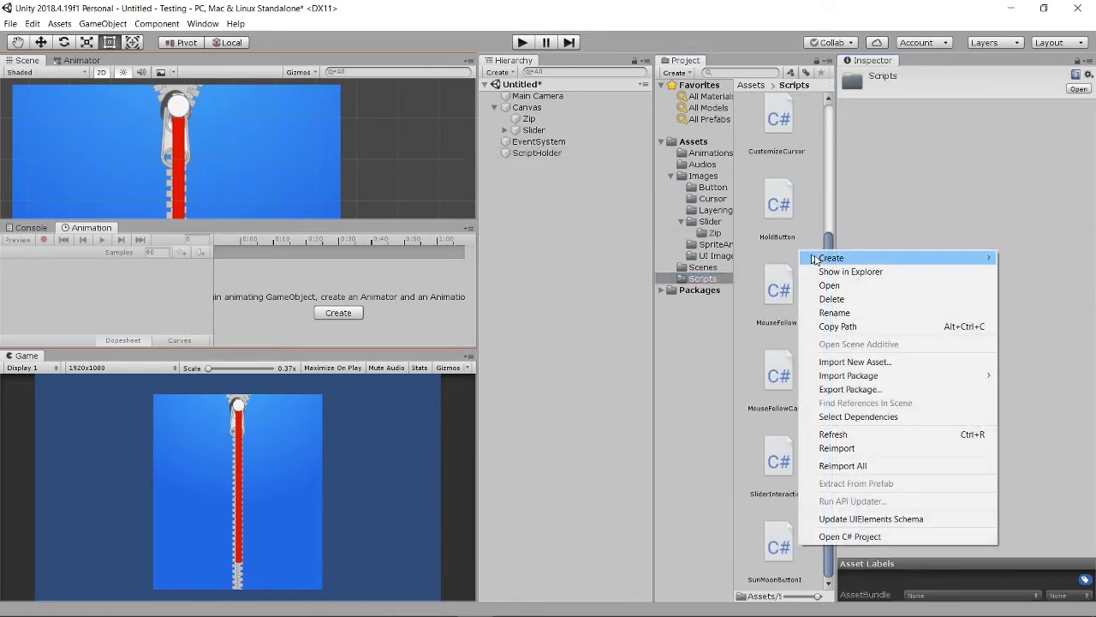
{"action": "mouse_move", "coordinate": [818, 258]}
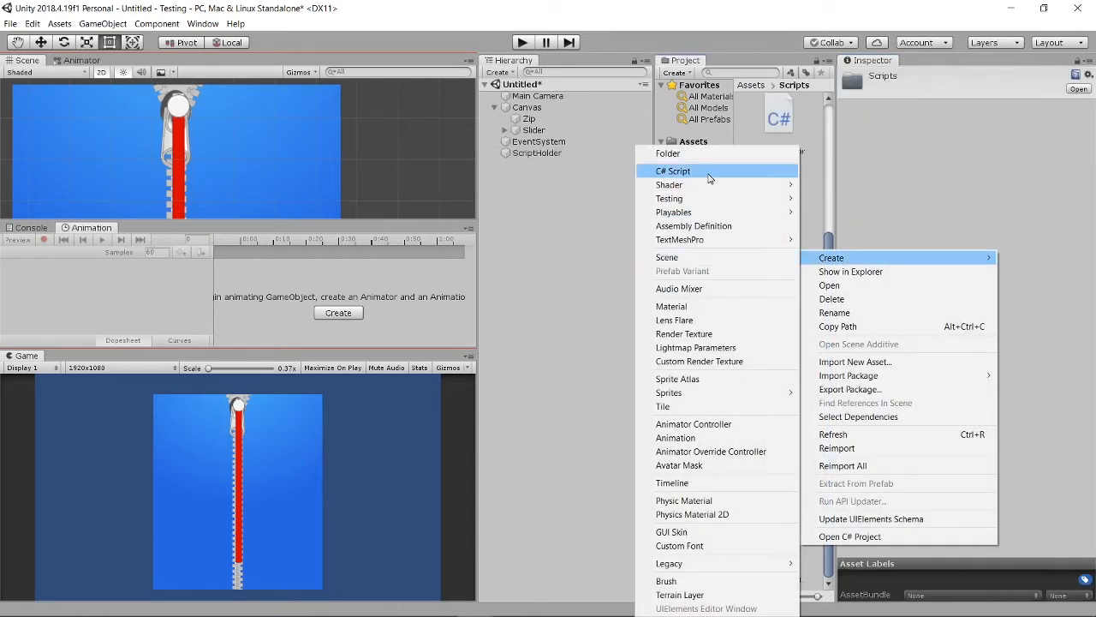
{"action": "left_click", "coordinate": [709, 172]}
{"action": "key", "text": "BackSpace"}
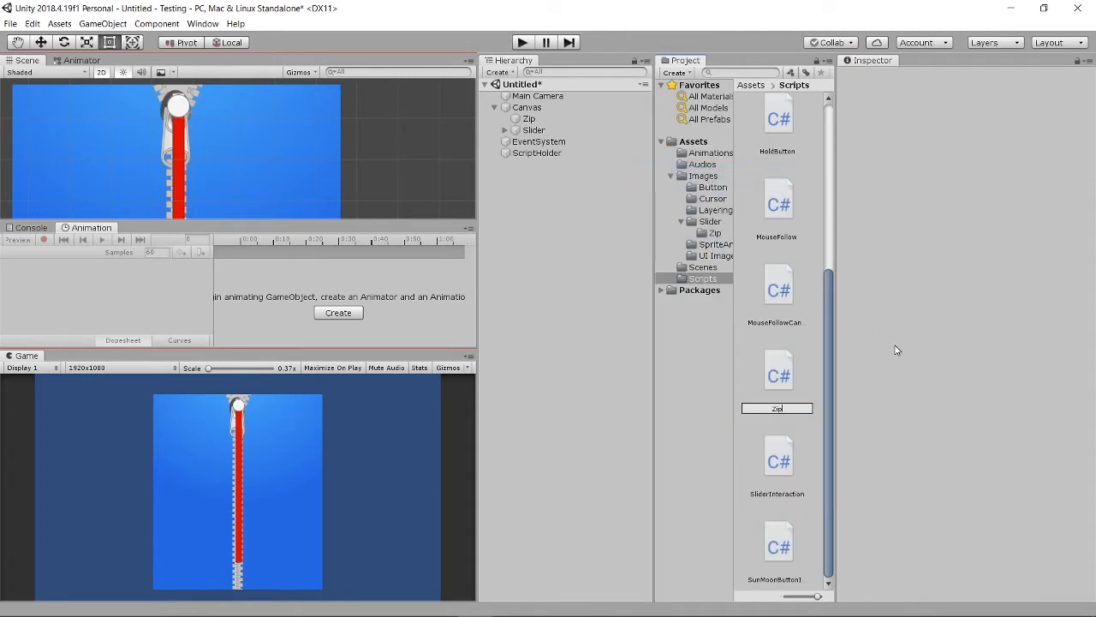
{"action": "type", "text": "ZipSlider"}
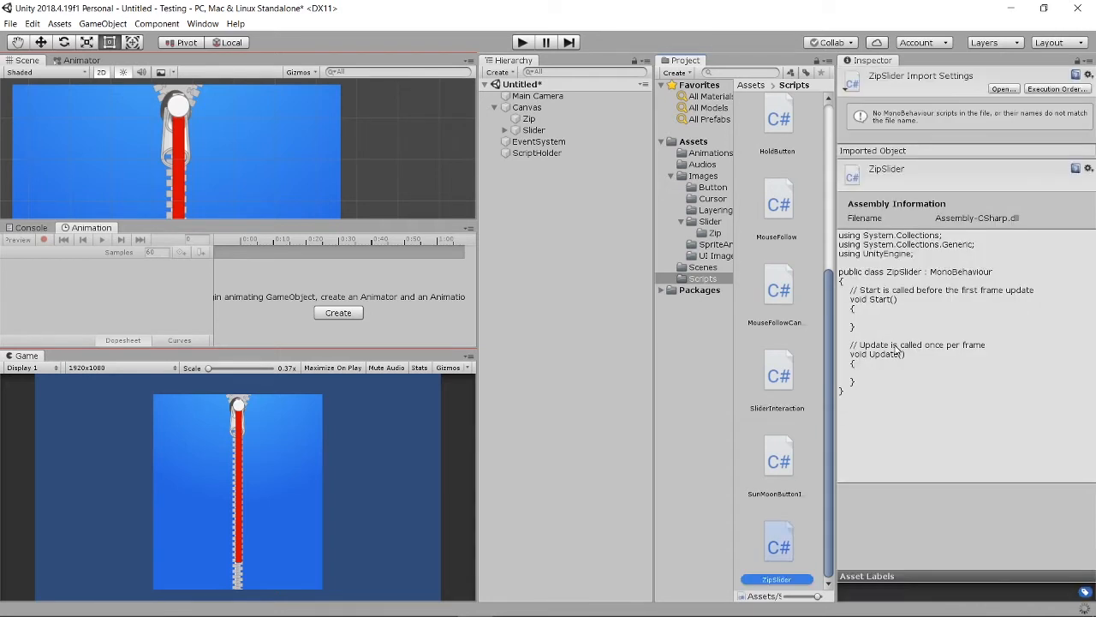
Step: Attach the ZipSlider script to ScriptHolder as a component and open the script in Visual Studio Code
{"action": "left_click", "coordinate": [571, 157]}
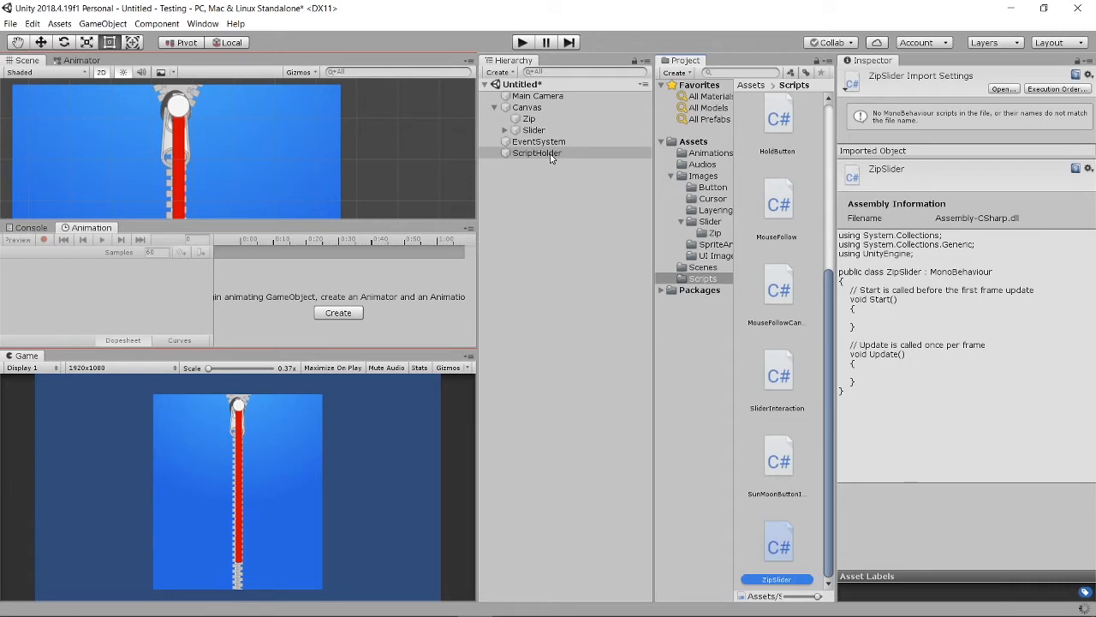
{"action": "left_click", "coordinate": [552, 158]}
{"action": "left_click_drag", "start_coordinate": [792, 534], "coordinate": [931, 368]}
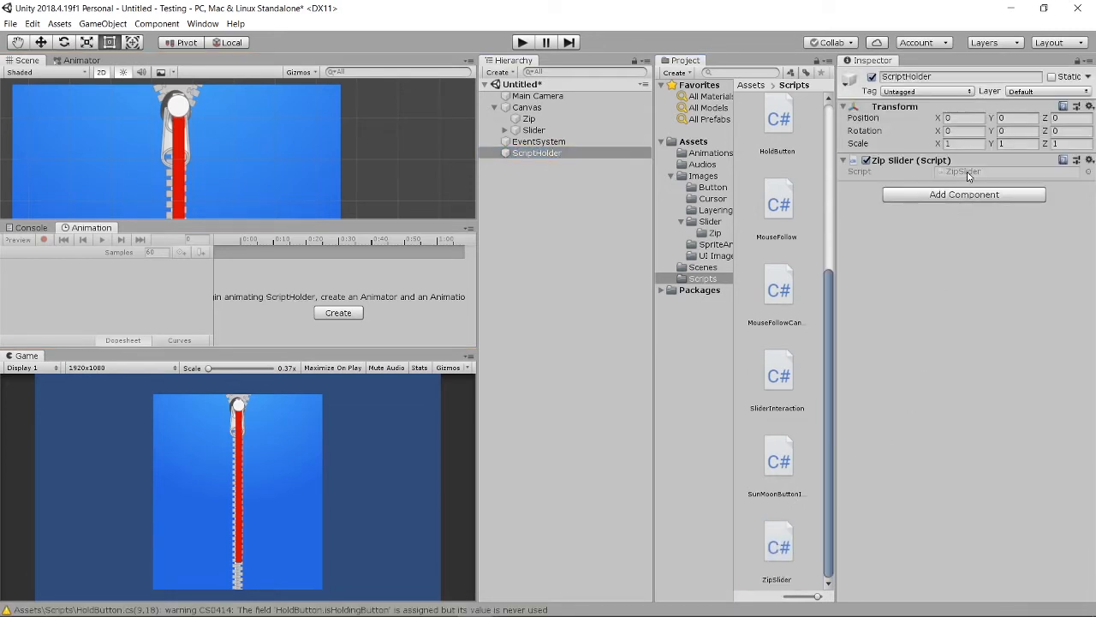
{"action": "left_click", "coordinate": [969, 175]}
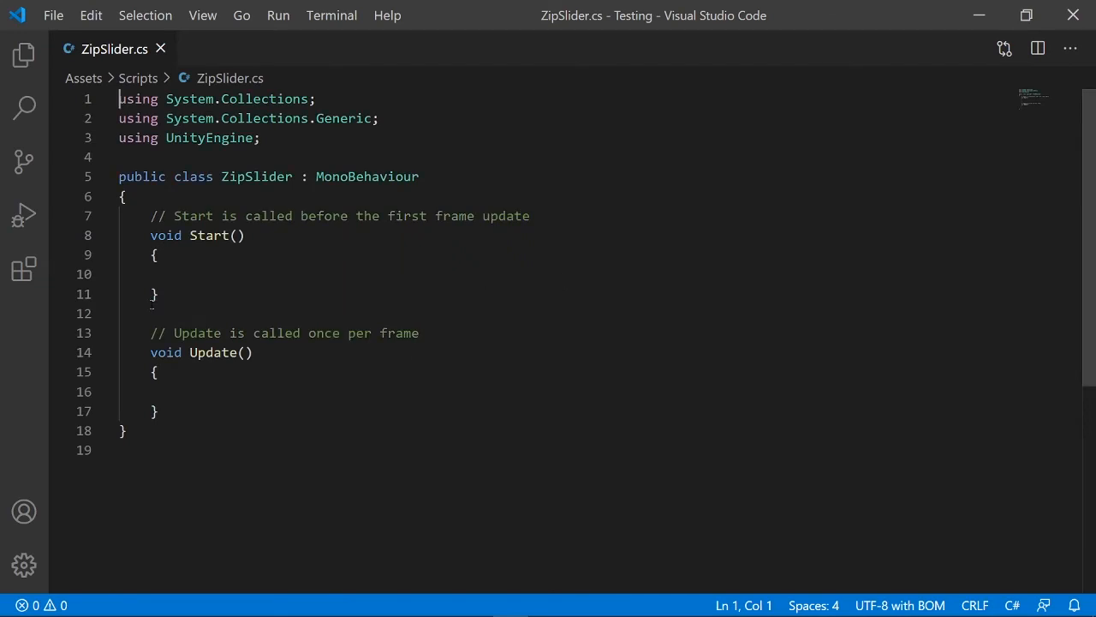
Step: Below the Update method, declare a public void method named ChangeAnimationWithSlider() without parameters
{"action": "scroll", "coordinate": [771, 377], "scroll_direction": "down", "scroll_amount": 1}
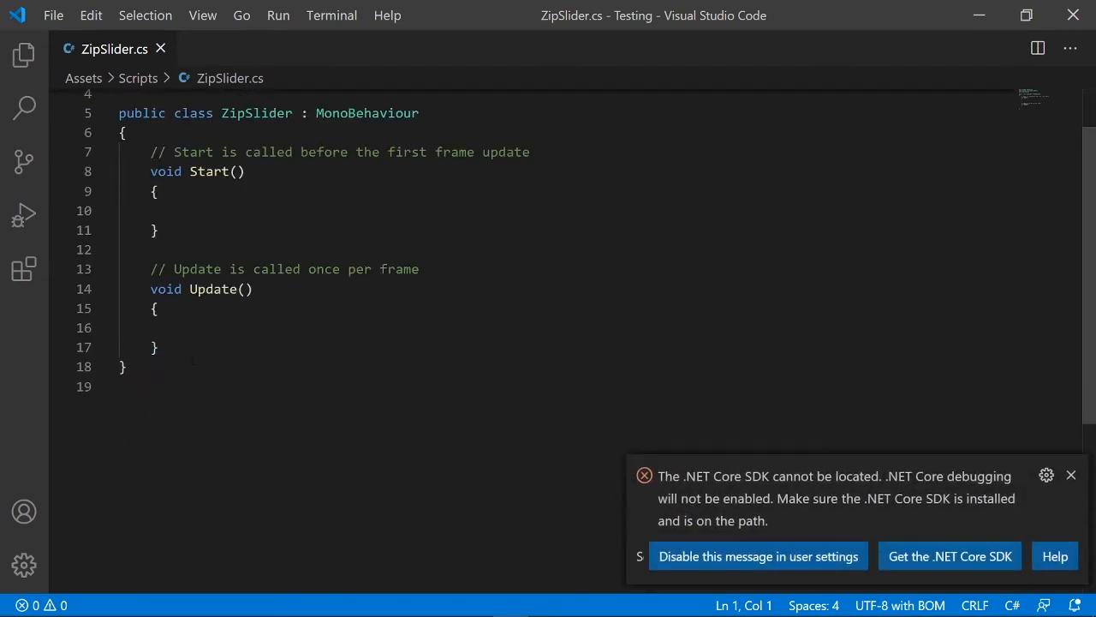
{"action": "left_click", "coordinate": [1071, 475]}
{"action": "left_click", "coordinate": [180, 347]}
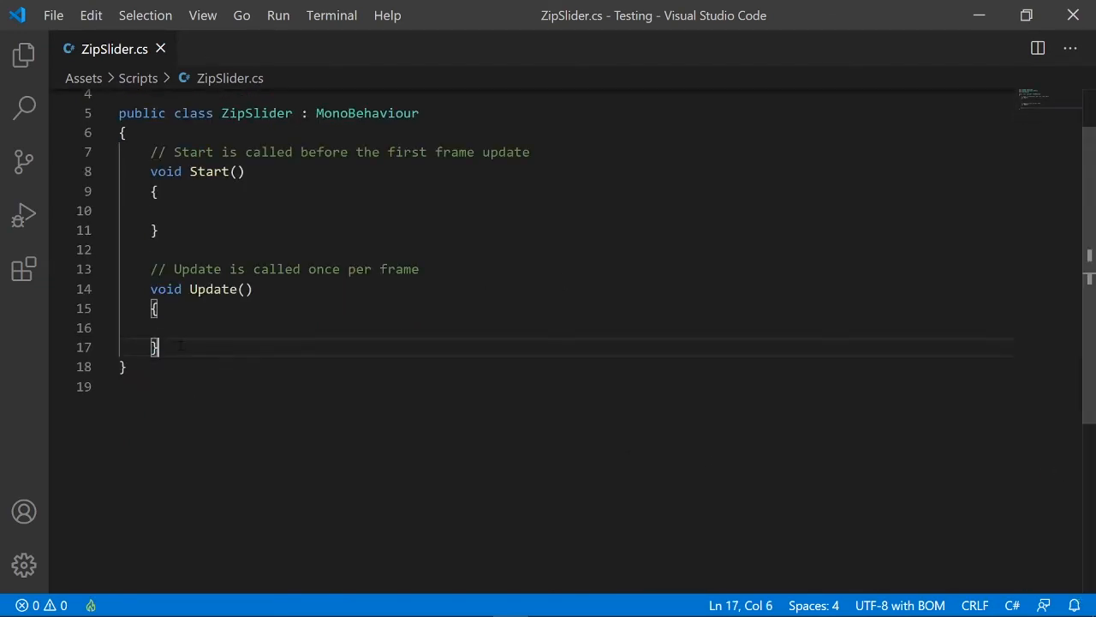
{"action": "key", "text": "Return"}
{"action": "key", "text": "Return"}
{"action": "type", "text": "p"}
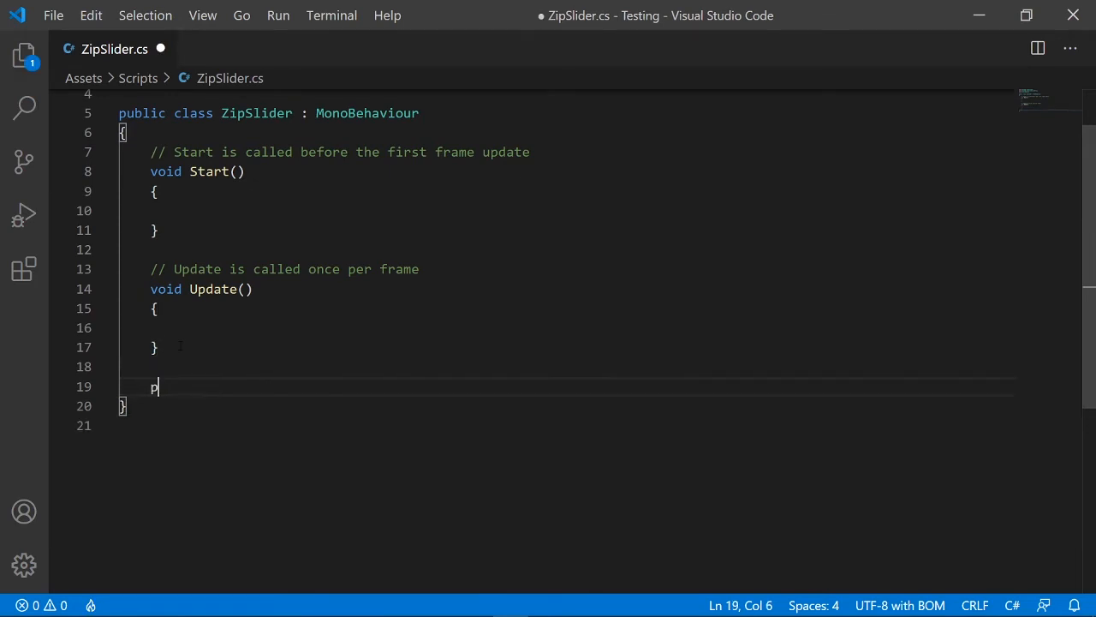
{"action": "type", "text": "ublic"}
{"action": "key", "text": "BackSpace"}
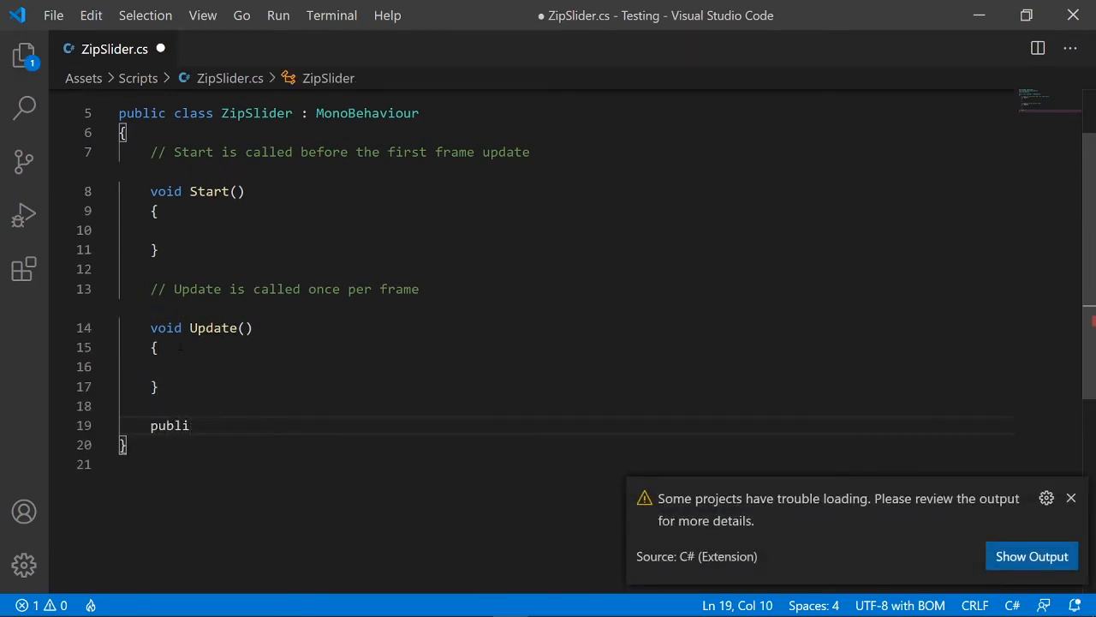
{"action": "type", "text": "x"}
{"action": "key", "text": "BackSpace"}
{"action": "type", "text": "c voi"}
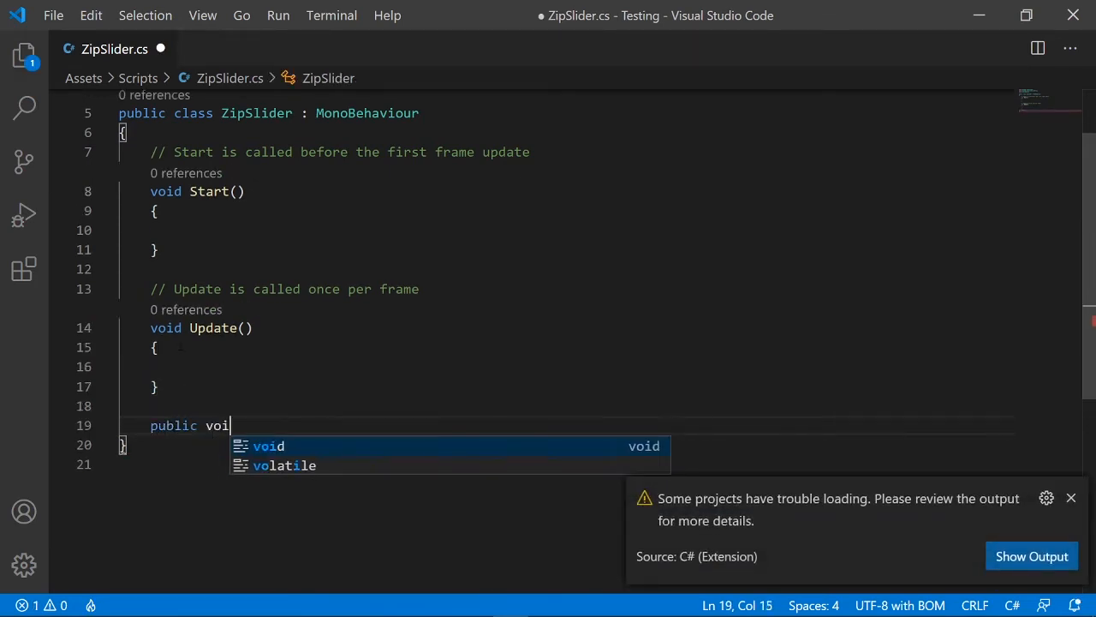
{"action": "type", "text": "d Slide"}
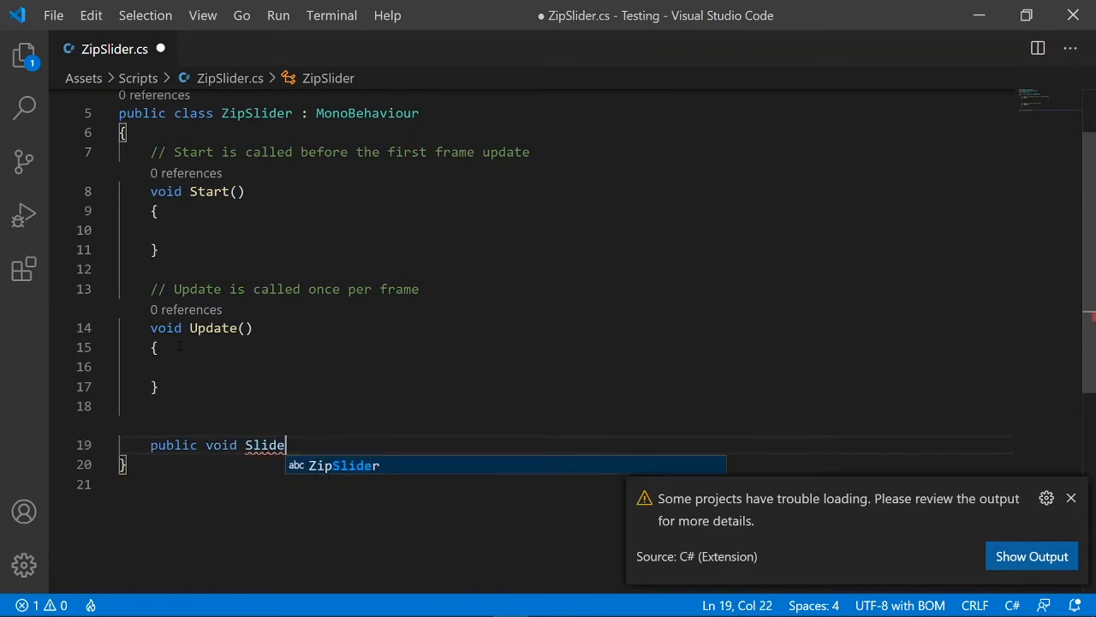
{"action": "key", "text": "BackSpace"}
{"action": "key", "text": "BackSpace"}
{"action": "key", "text": "BackSpace"}
{"action": "key", "text": "BackSpace"}
{"action": "key", "text": "BackSpace"}
{"action": "type", "text": "Chan"}
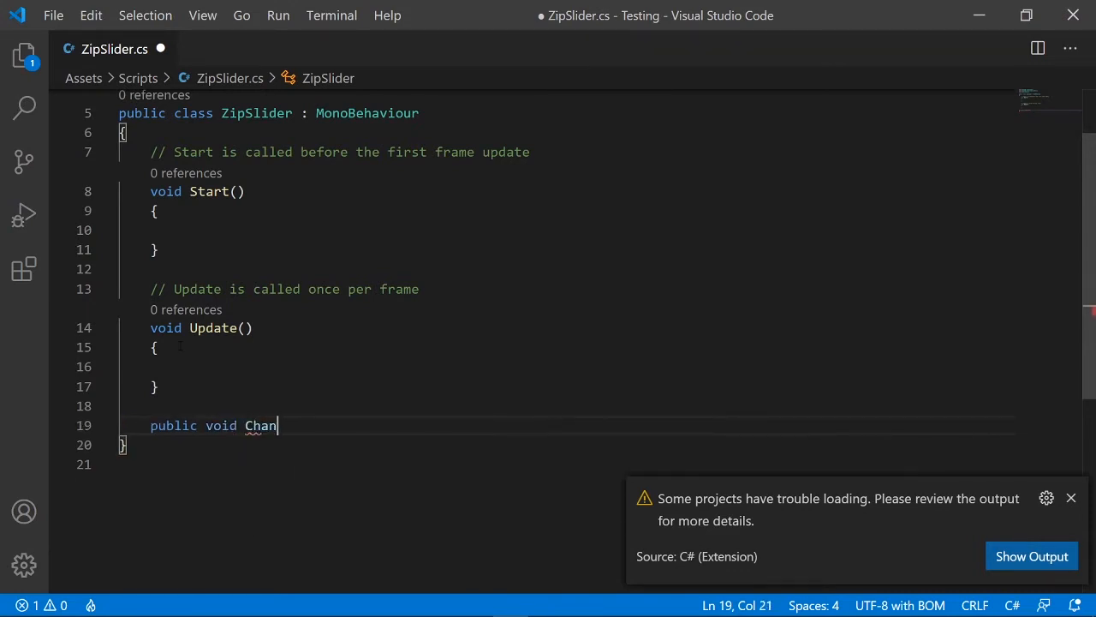
{"action": "type", "text": "geAnimation"}
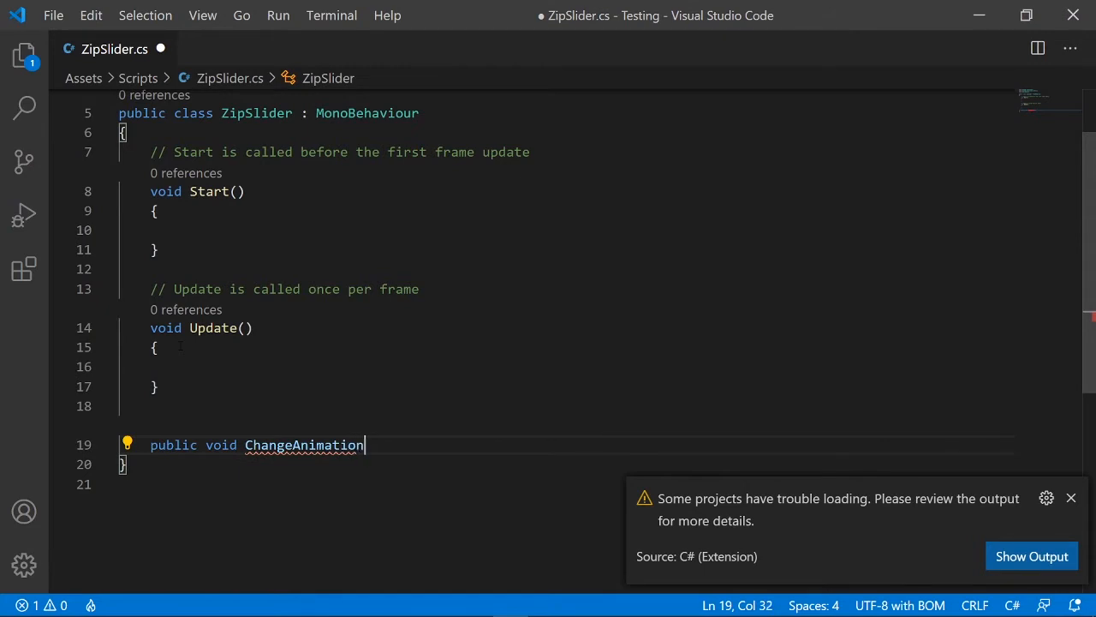
{"action": "type", "text": "WithSlider()"}
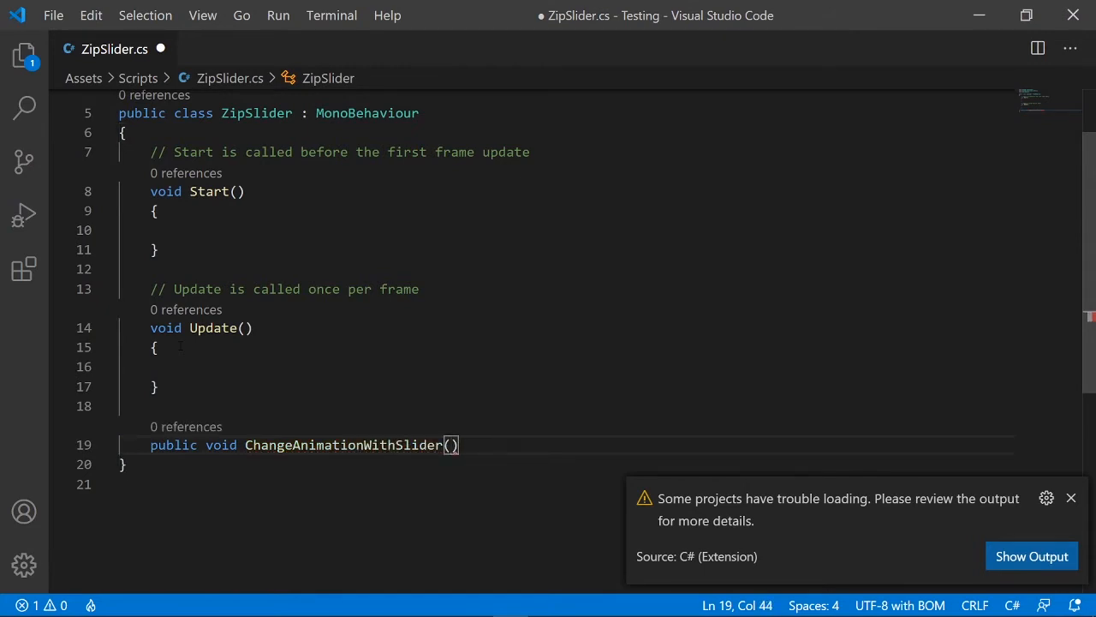
Step: Give ChangeAnimationWithSlider an empty body in braces and save the script
{"action": "key", "text": "Return"}
{"action": "type", "text": "{"}
{"action": "key", "text": "Return"}
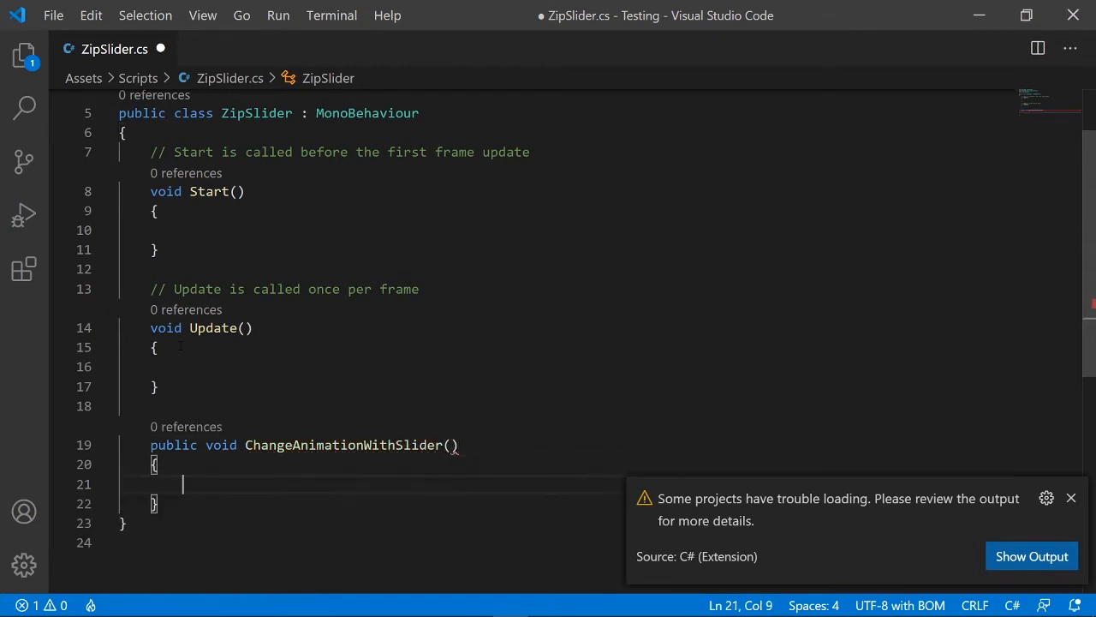
{"action": "left_click", "coordinate": [1071, 497]}
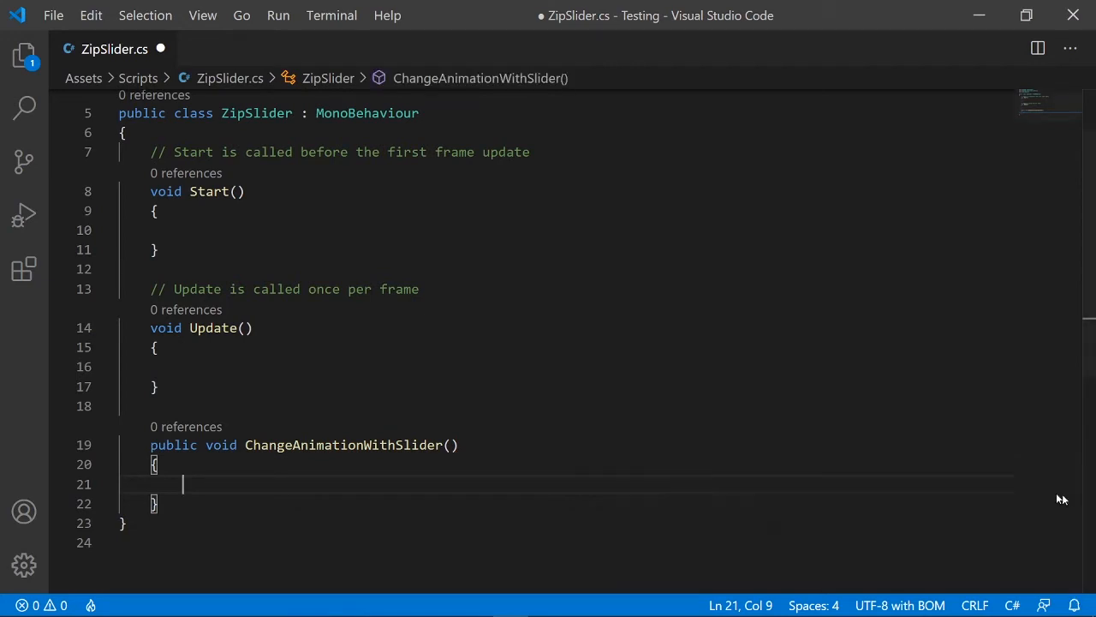
{"action": "scroll", "coordinate": [203, 299], "scroll_direction": "down", "scroll_amount": 5}
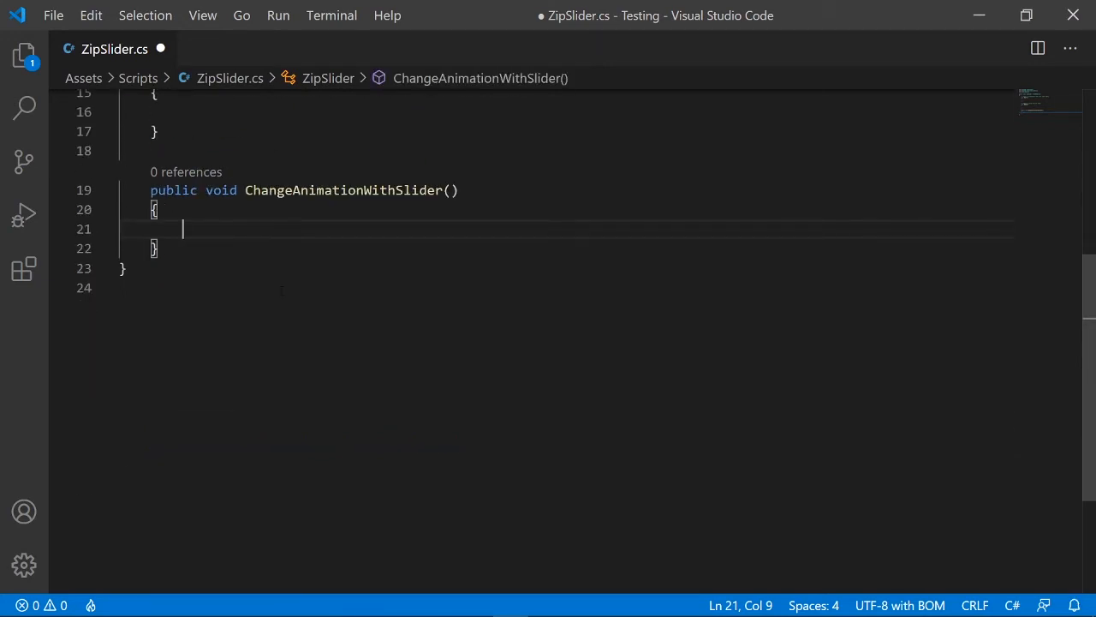
{"action": "key", "text": "ctrl+s"}
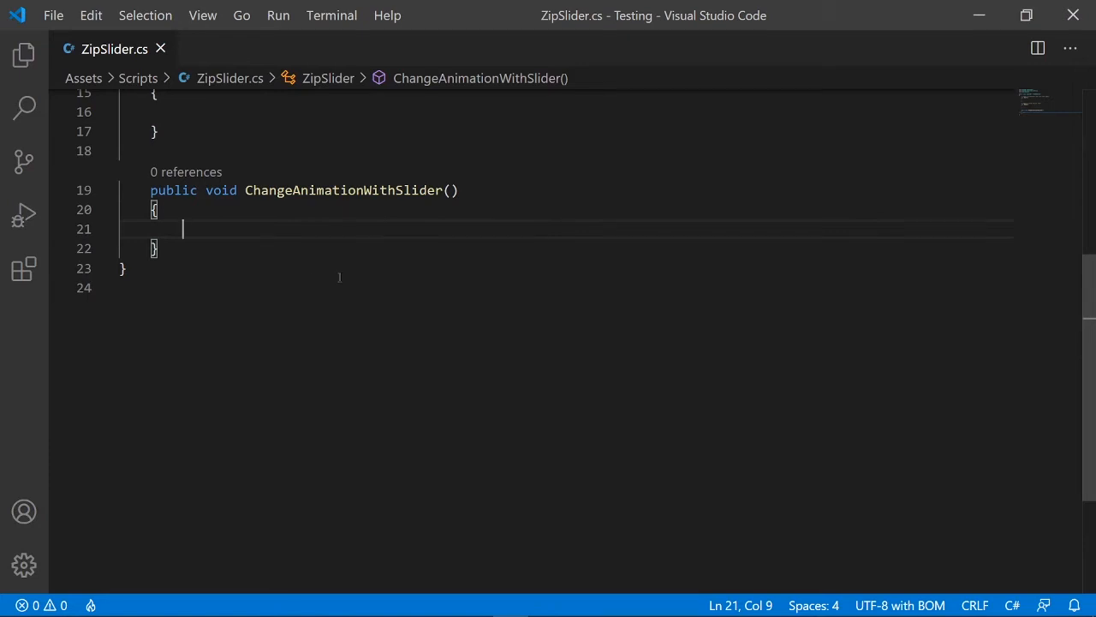
Step: Start a public field of type Slider on a new line at the beginning of the ZipSlider class
{"action": "scroll", "coordinate": [339, 277], "scroll_direction": "up", "scroll_amount": 5}
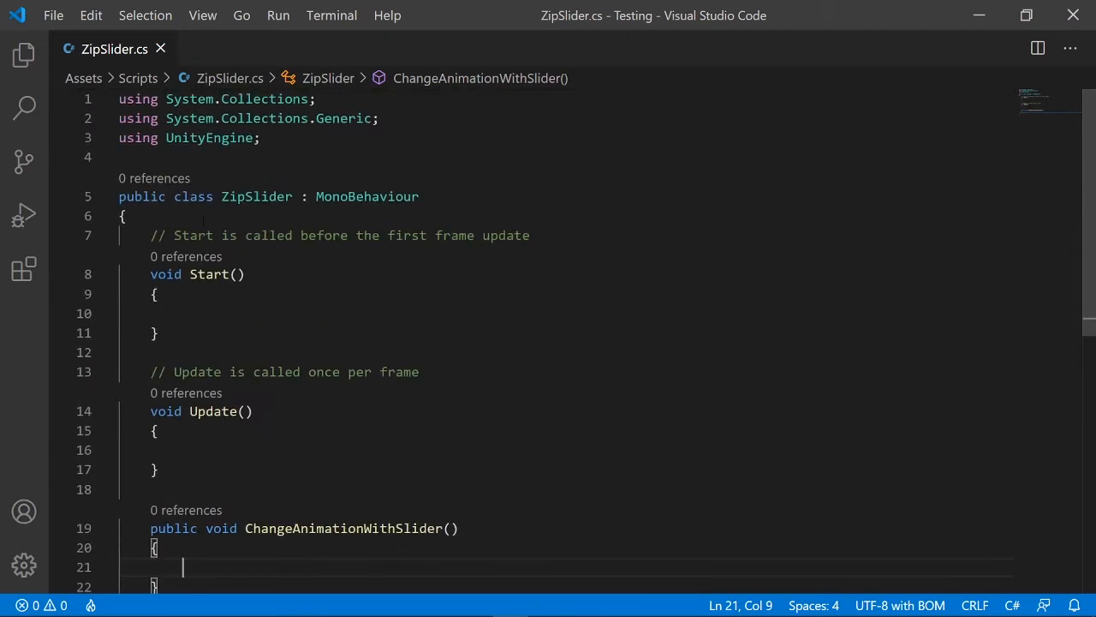
{"action": "left_click", "coordinate": [126, 216]}
{"action": "key", "text": "Return"}
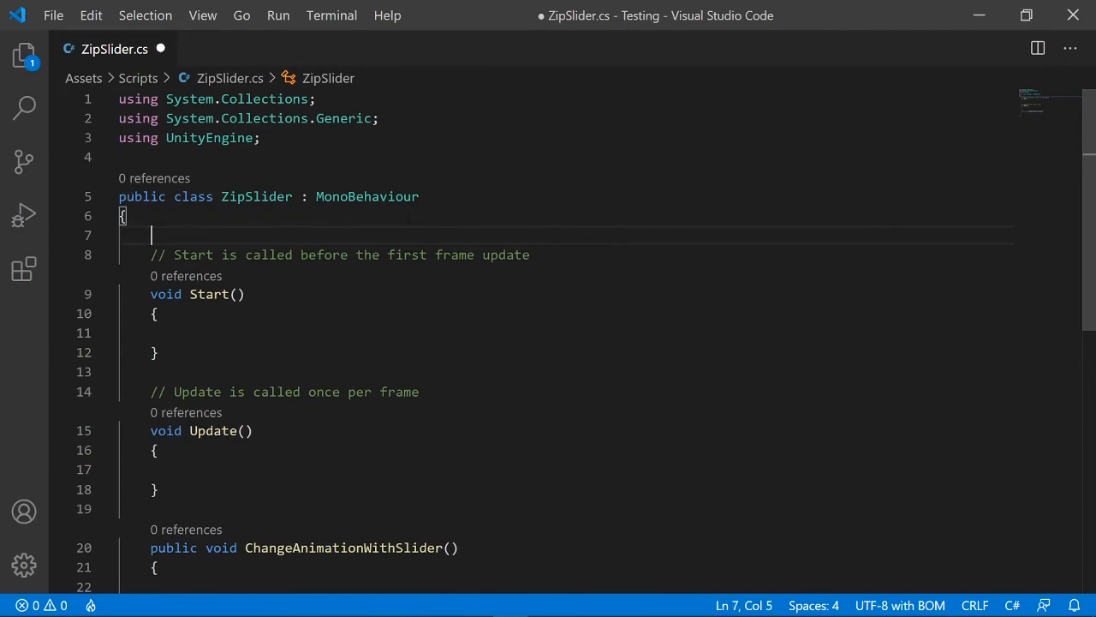
{"action": "type", "text": "public "}
{"action": "type", "text": "ZipSlider"}
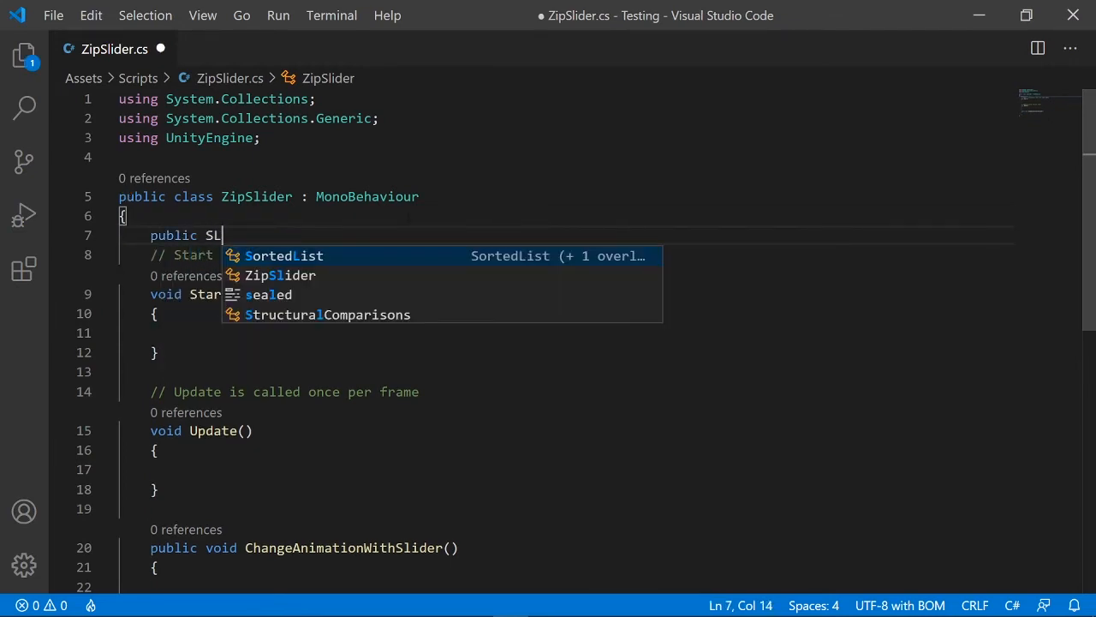
{"action": "key", "text": "BackSpace"}
{"action": "key", "text": "BackSpace"}
{"action": "key", "text": "BackSpace"}
{"action": "key", "text": "BackSpace"}
{"action": "key", "text": "BackSpace"}
{"action": "key", "text": "BackSpace"}
{"action": "key", "text": "BackSpace"}
{"action": "key", "text": "BackSpace"}
{"action": "key", "text": "BackSpace"}
{"action": "key", "text": "BackSpace"}
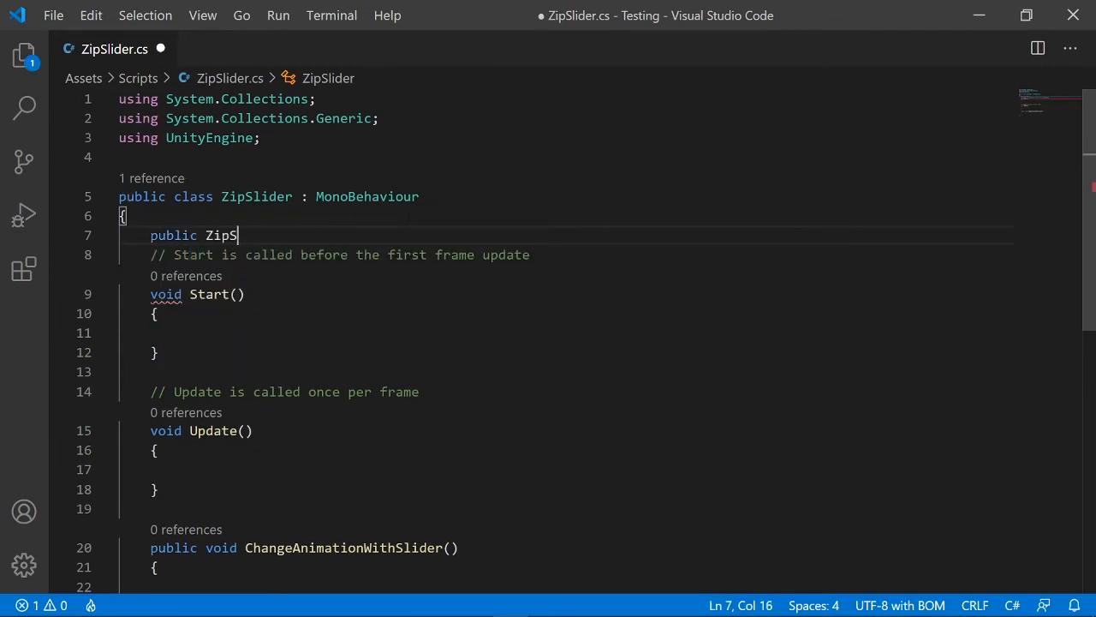
{"action": "type", "text": "Slider"}
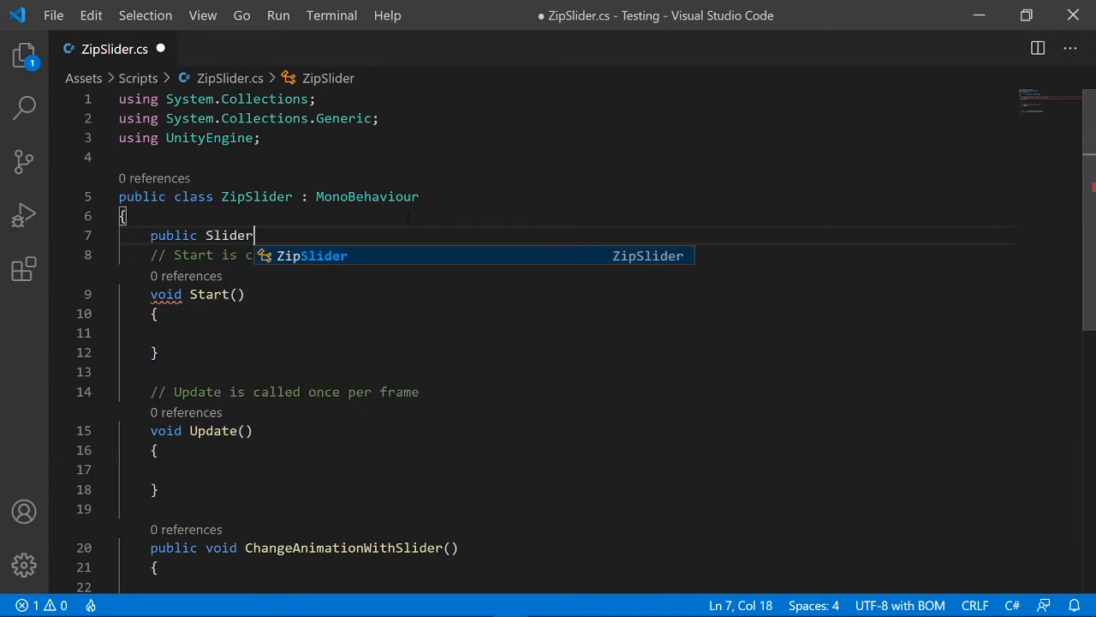
Step: Complete the Slider field declaration with the name mySlider and a semicolon, and save the script
{"action": "left_click", "coordinate": [350, 210]}
{"action": "left_click", "coordinate": [317, 236]}
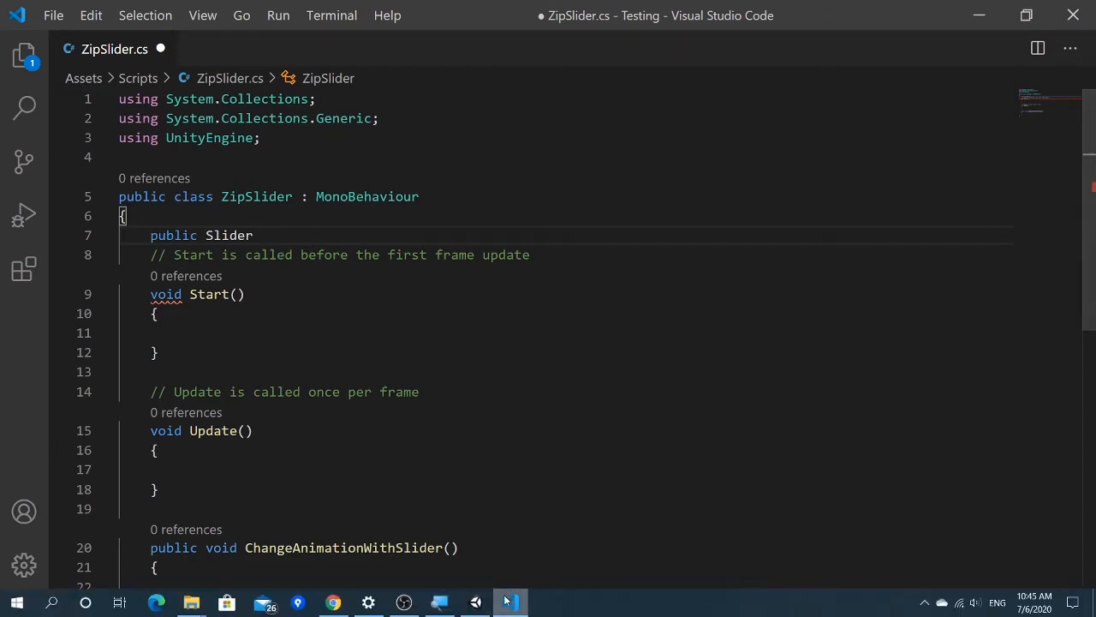
{"action": "left_click", "coordinate": [476, 603]}
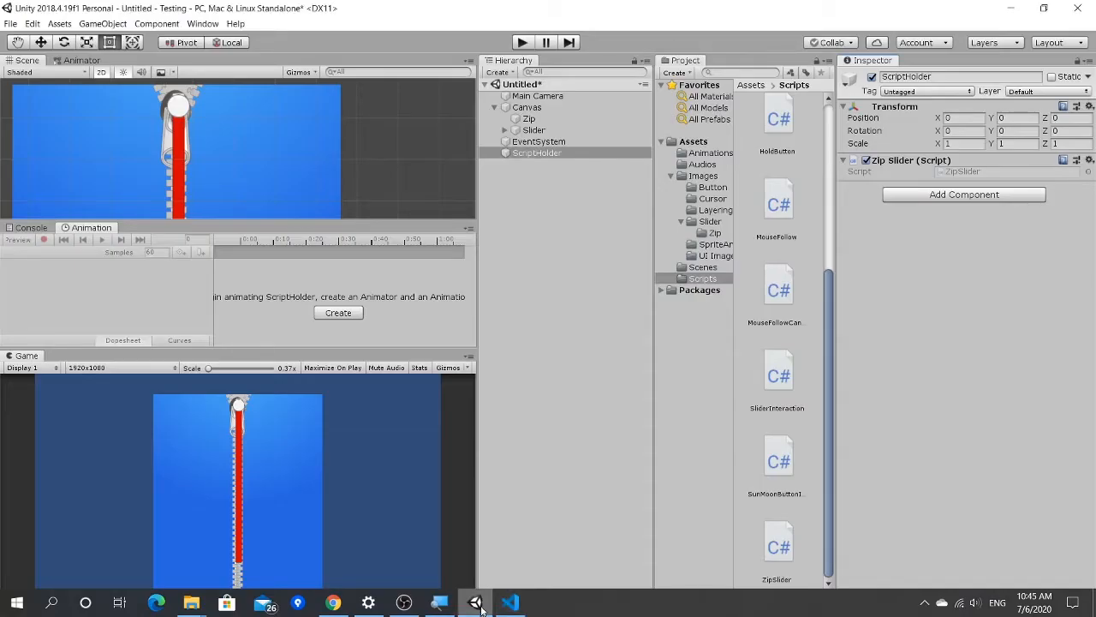
{"action": "left_click", "coordinate": [510, 603]}
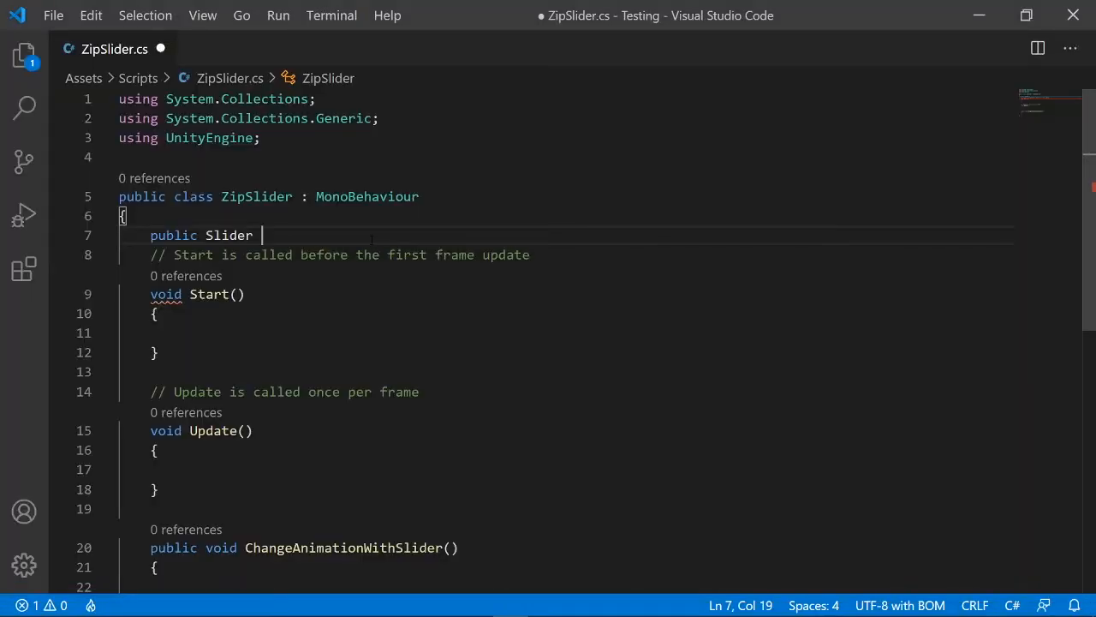
{"action": "type", "text": "mySlider"}
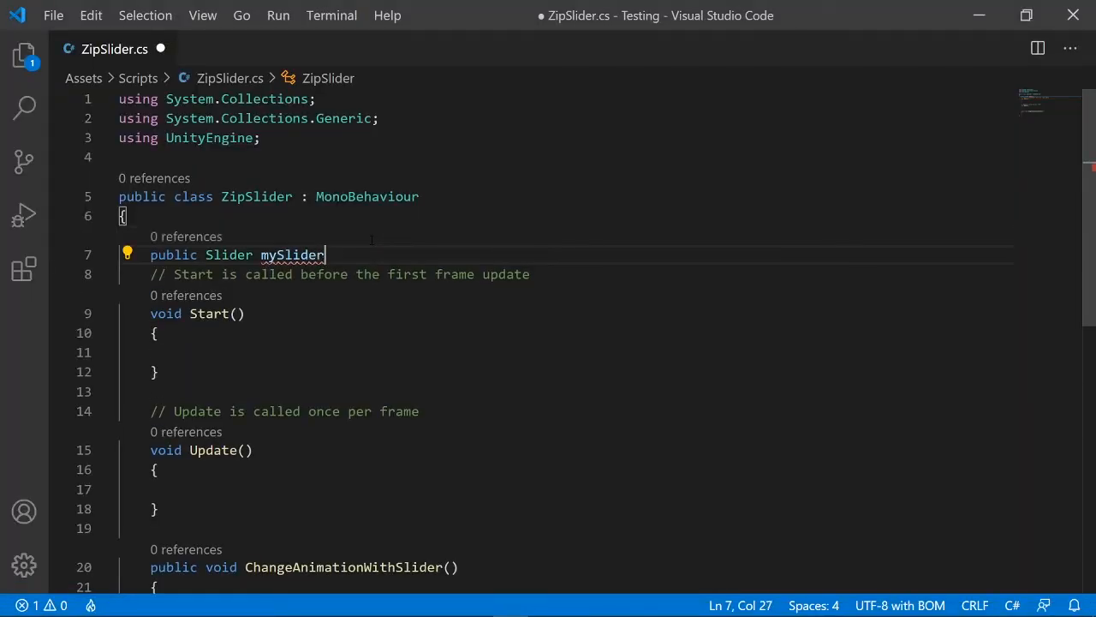
{"action": "type", "text": ";"}
{"action": "left_click", "coordinate": [285, 139]}
{"action": "key", "text": "ctrl+s"}
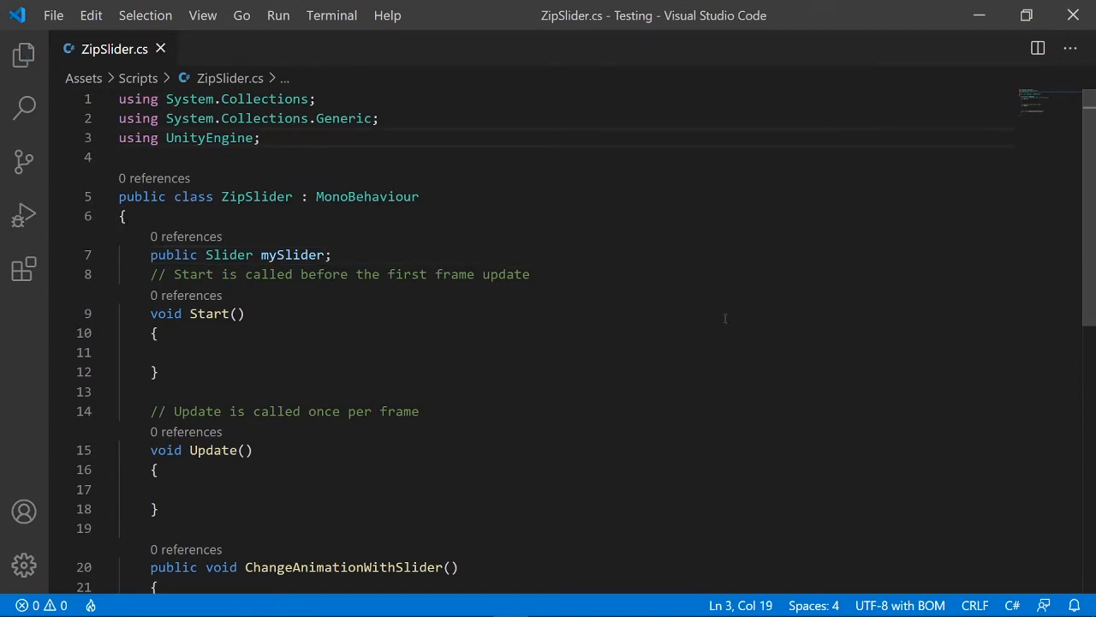
Step: Switch to Unity and read the full ZipSlider.cs compile error in the Console
{"action": "left_click", "coordinate": [987, 7]}
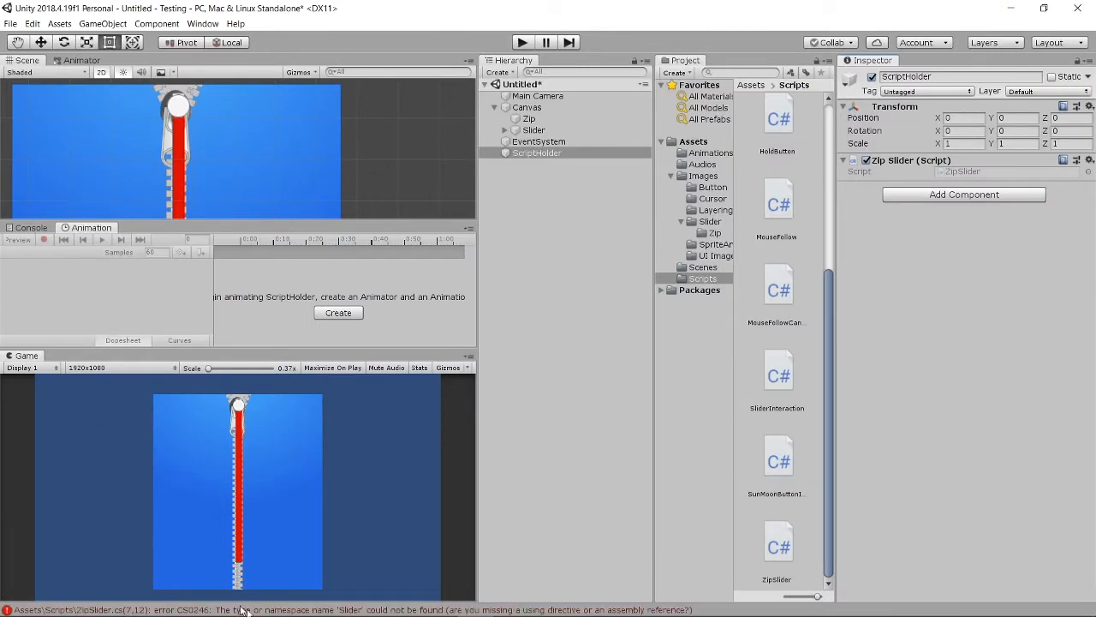
{"action": "left_click", "coordinate": [28, 230]}
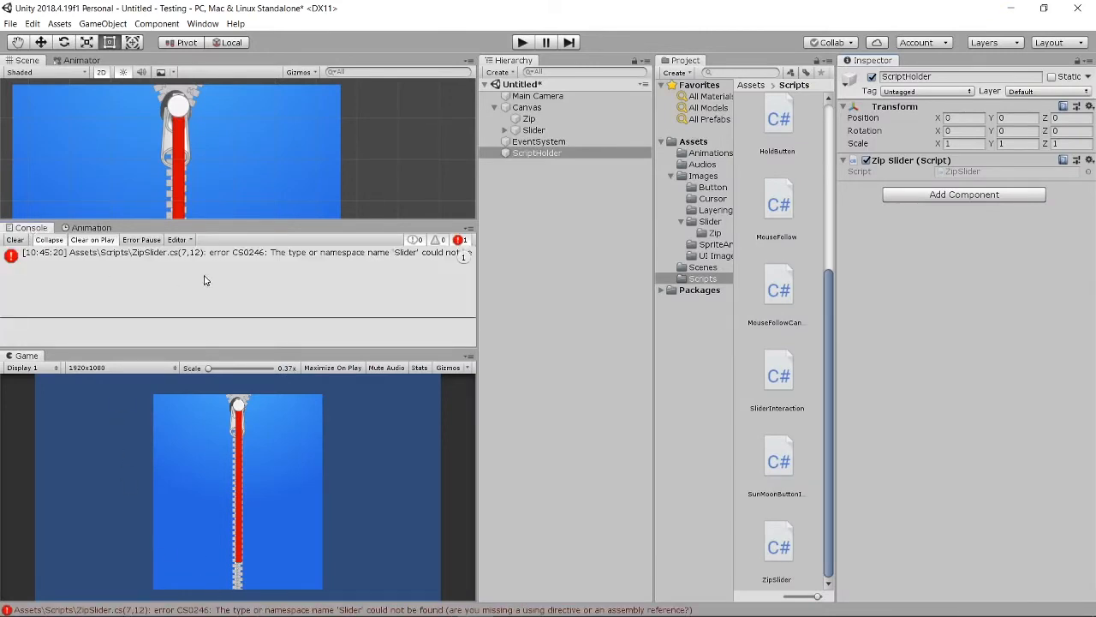
{"action": "left_click", "coordinate": [332, 259]}
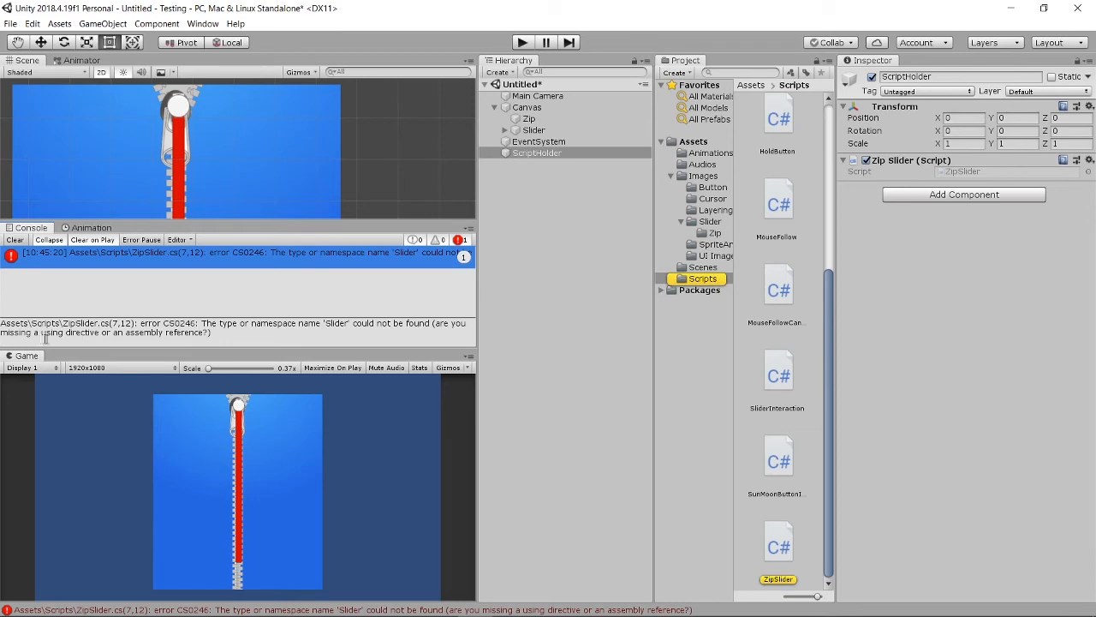
Step: Switch to Visual Studio Code, add the directive using UnityEngine.UI; below using UnityEngine, and save the script
{"action": "mouse_move", "coordinate": [437, 615]}
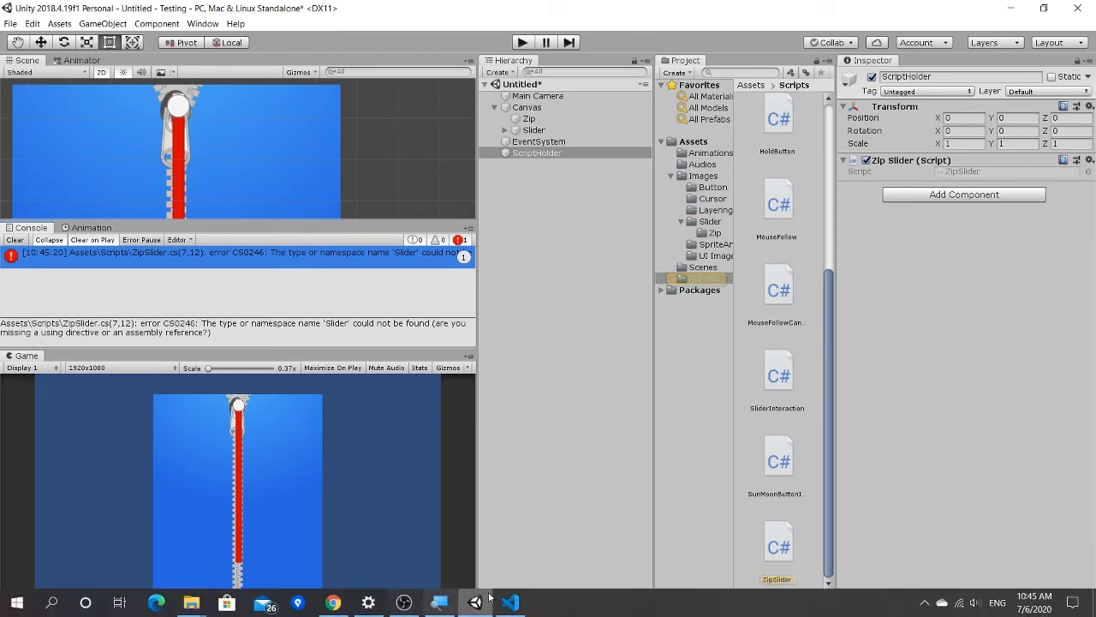
{"action": "left_click", "coordinate": [523, 603]}
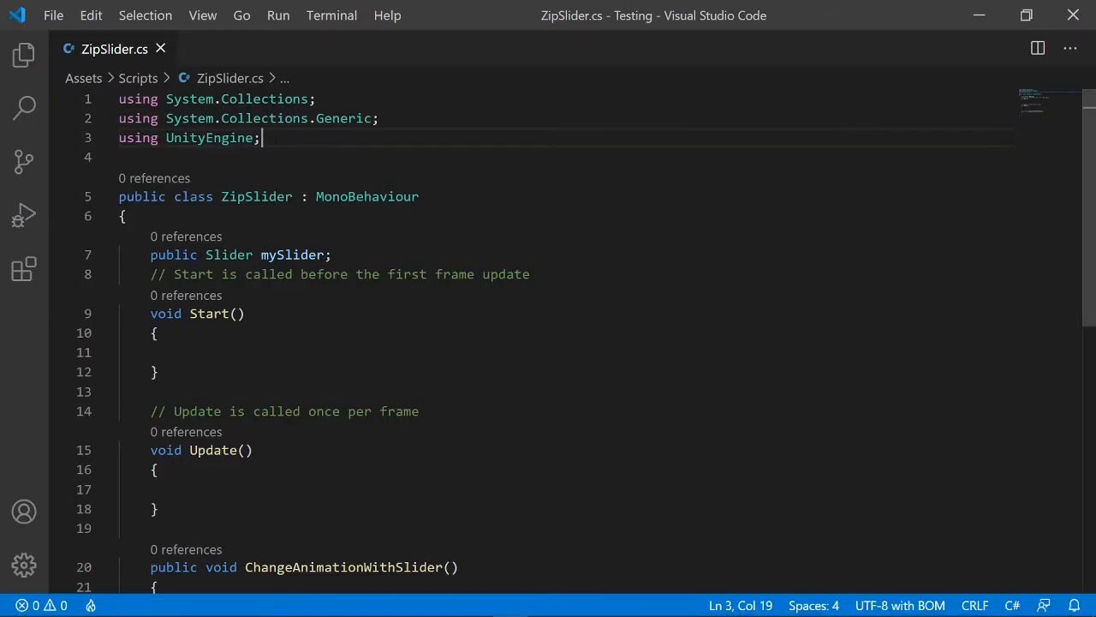
{"action": "key", "text": "Return"}
{"action": "type", "text": "using "}
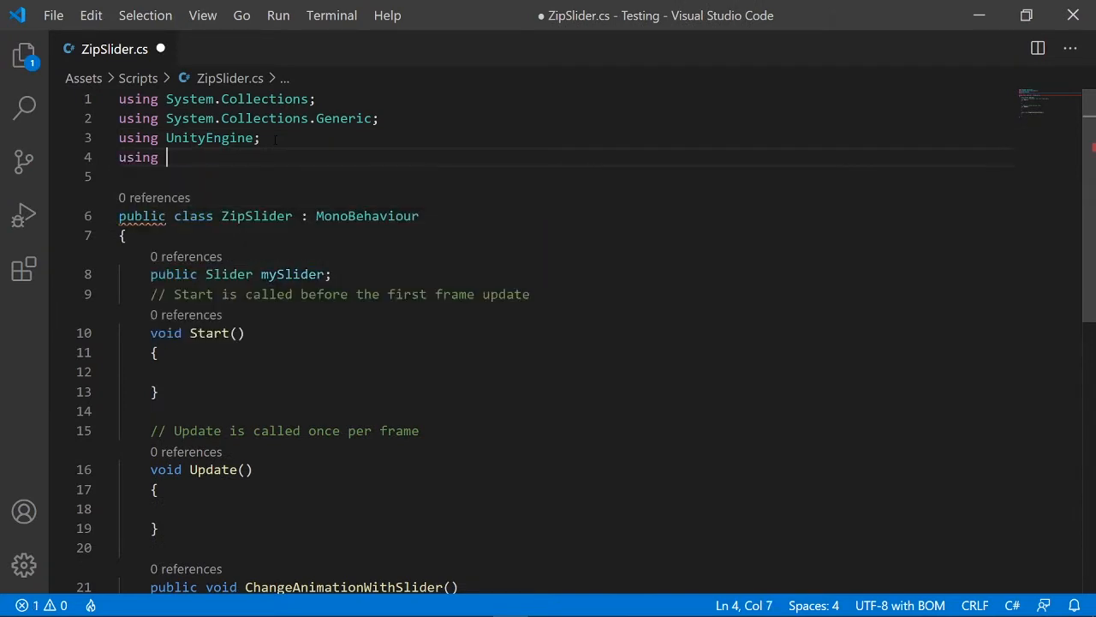
{"action": "type", "text": "UnityEngin"}
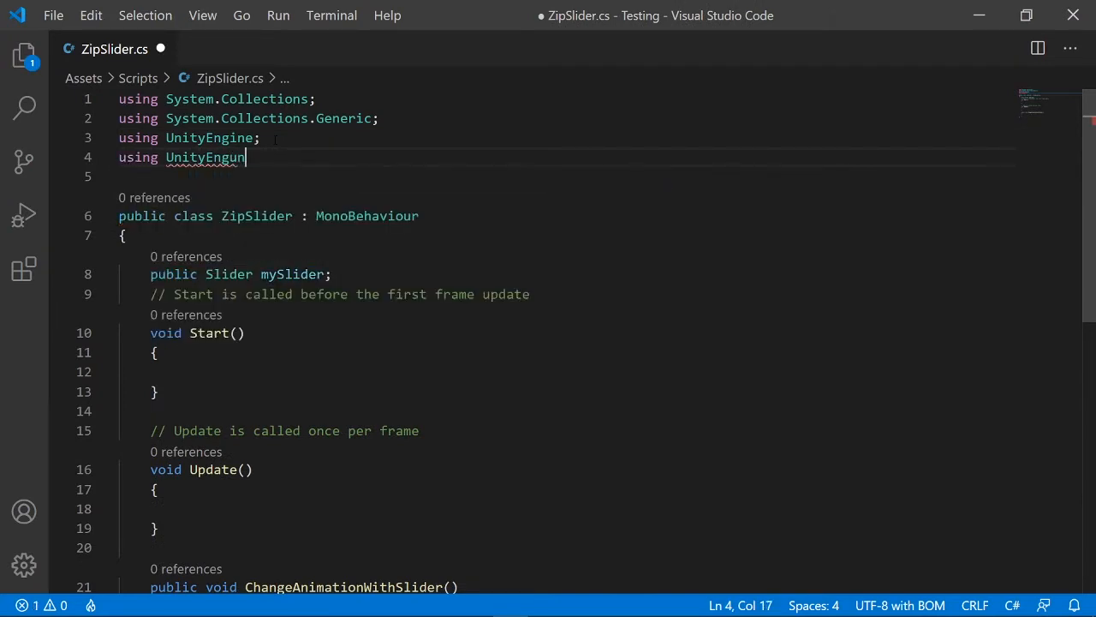
{"action": "key", "text": "BackSpace"}
{"action": "key", "text": "BackSpace"}
{"action": "type", "text": "ine.UI;"}
{"action": "key", "text": "ctrl+s"}
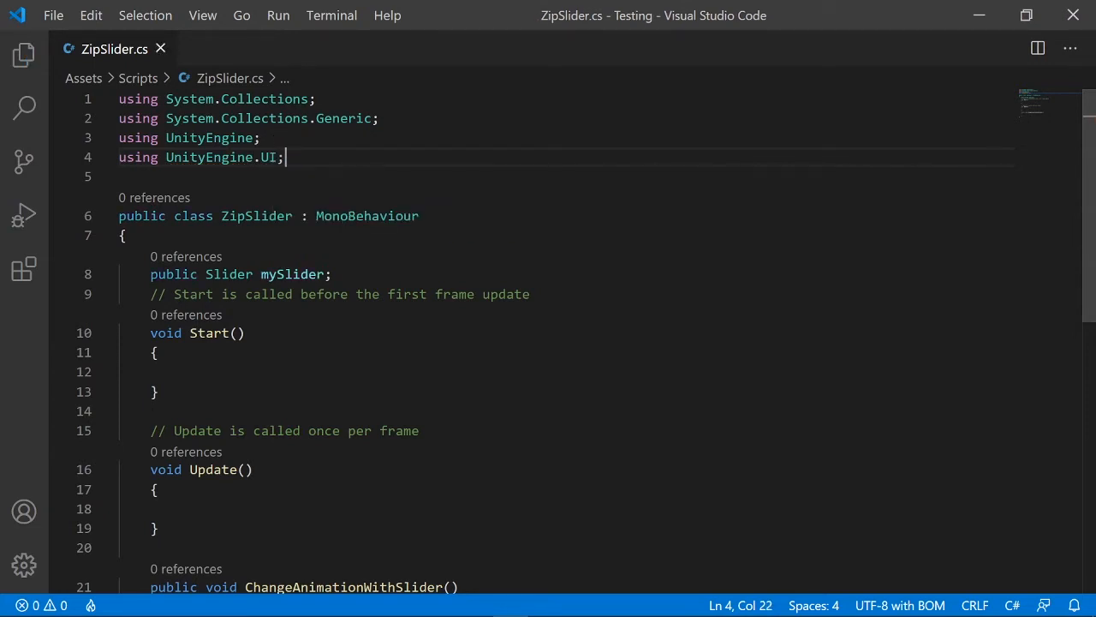
Step: Add Debug.Log(mySlider.value); to the body of ChangeAnimationWithSlider and save the script
{"action": "left_click", "coordinate": [394, 276]}
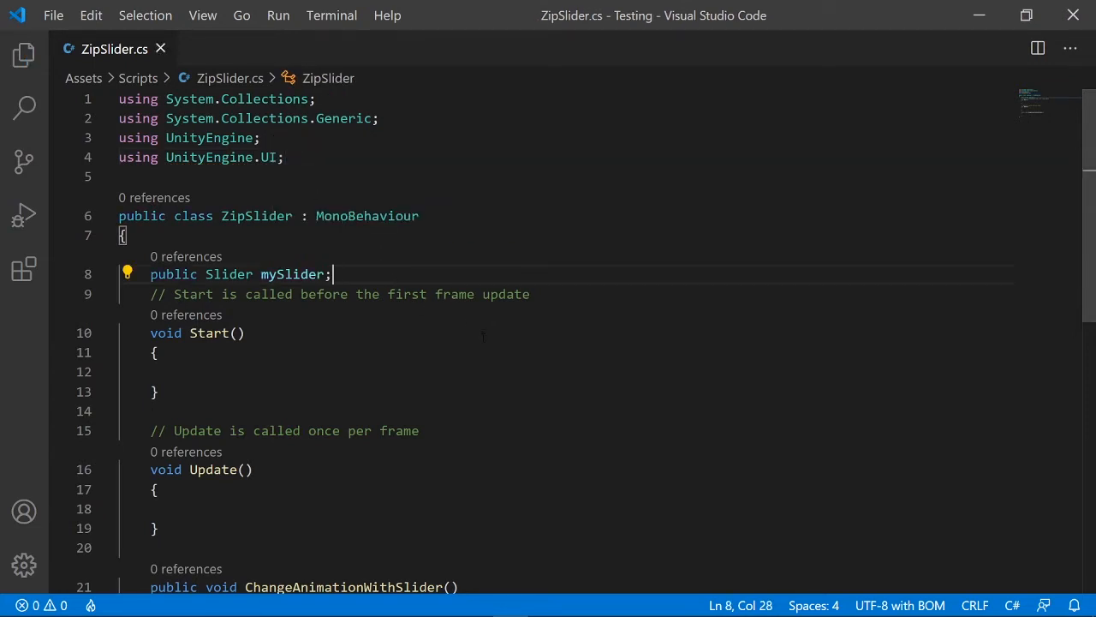
{"action": "scroll", "coordinate": [483, 336], "scroll_direction": "down", "scroll_amount": 3}
{"action": "left_click", "coordinate": [264, 374]}
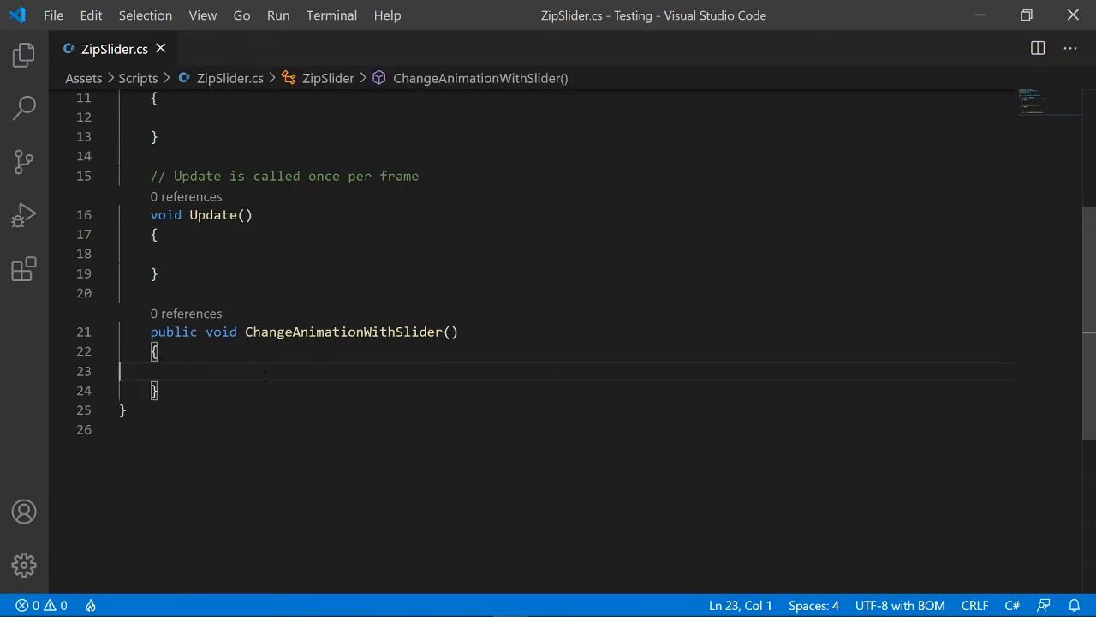
{"action": "key", "text": "Tab"}
{"action": "key", "text": "Tab"}
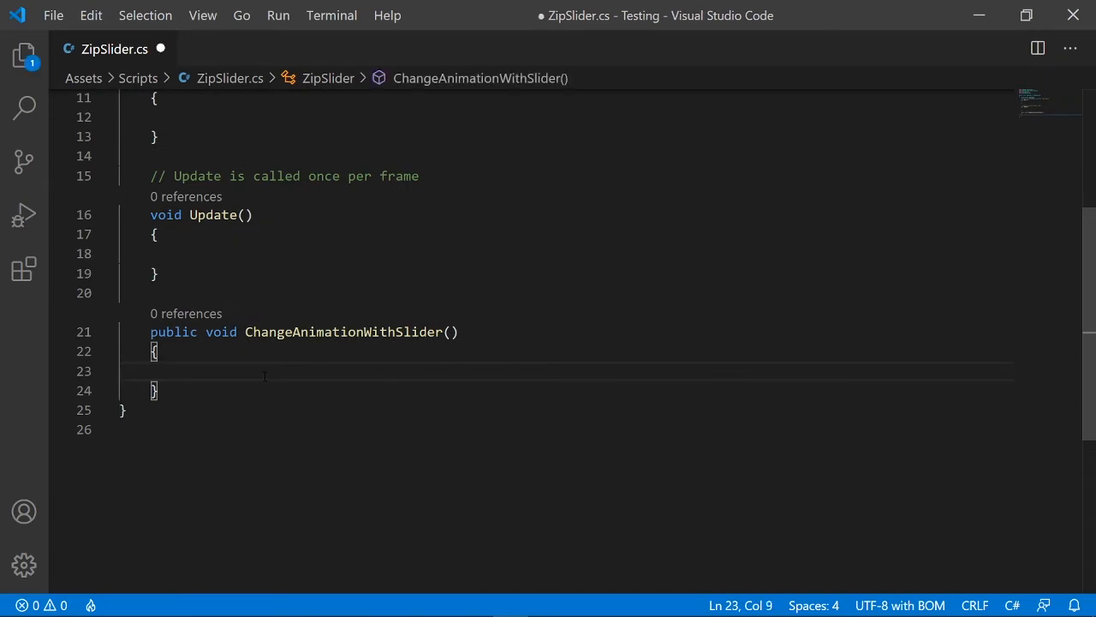
{"action": "type", "text": "Debug."}
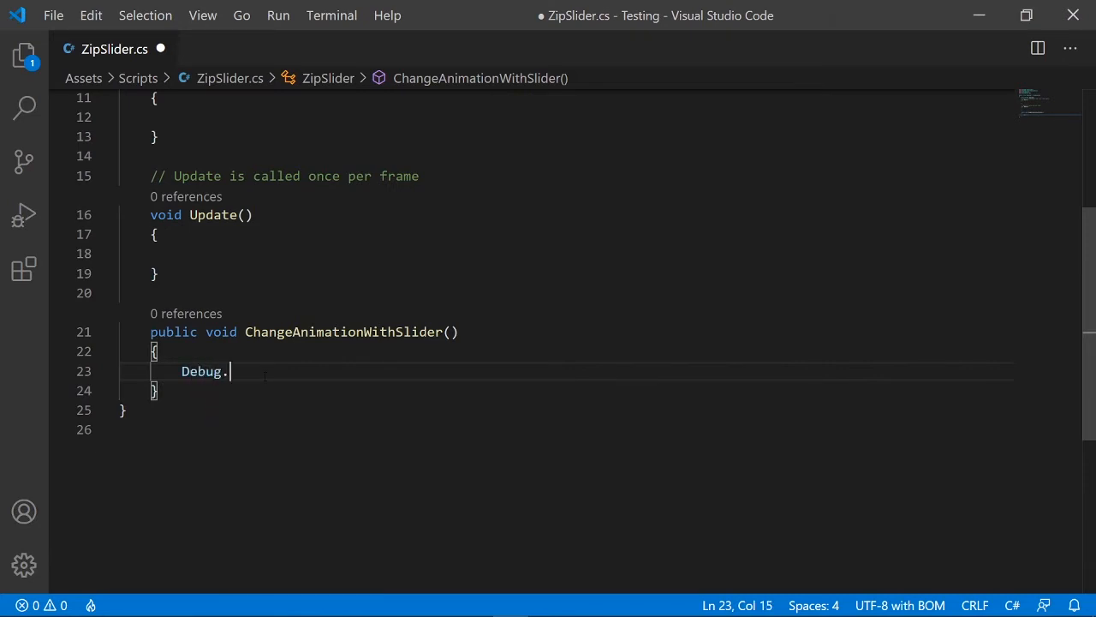
{"action": "type", "text": "Log()"}
{"action": "key", "text": "Left"}
{"action": "type", "text": "mySlider."}
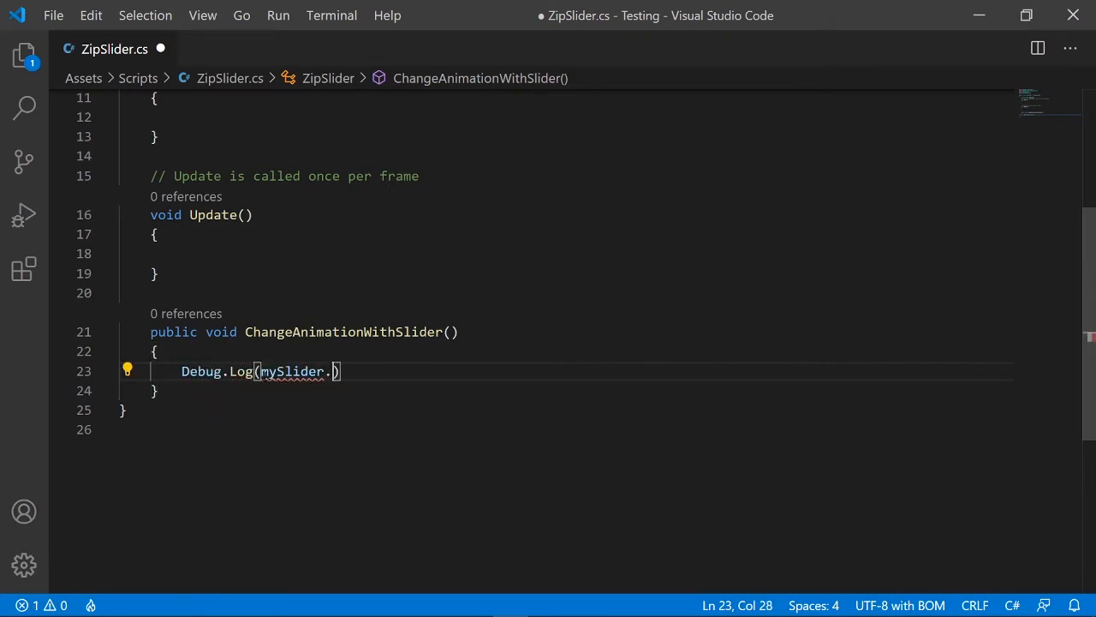
{"action": "type", "text": "value)"}
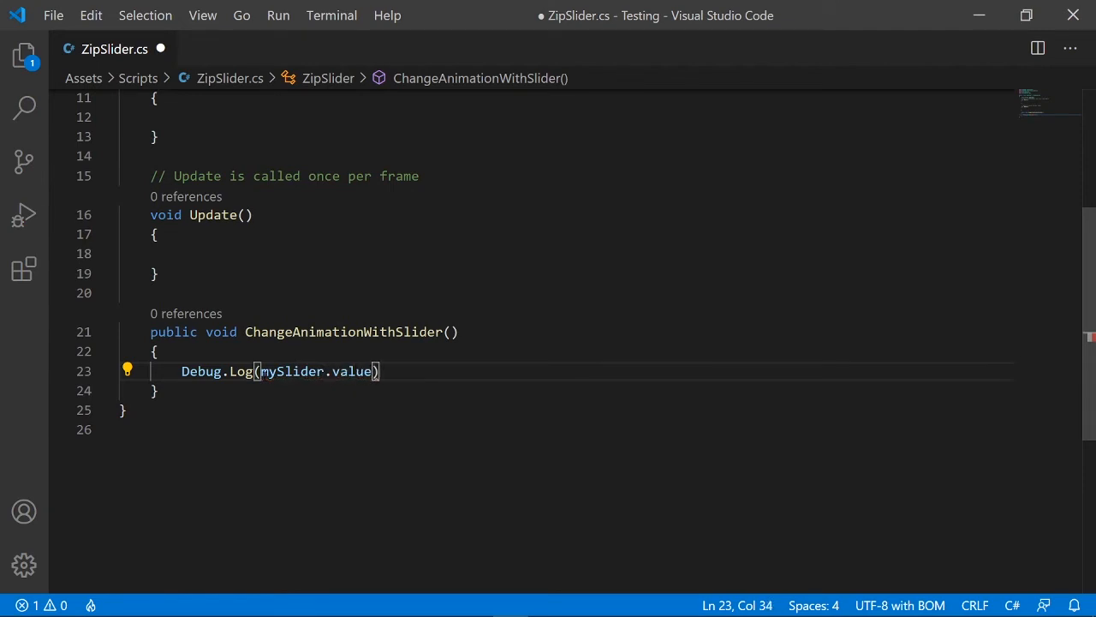
{"action": "type", "text": ";"}
{"action": "key", "text": "ctrl+s"}
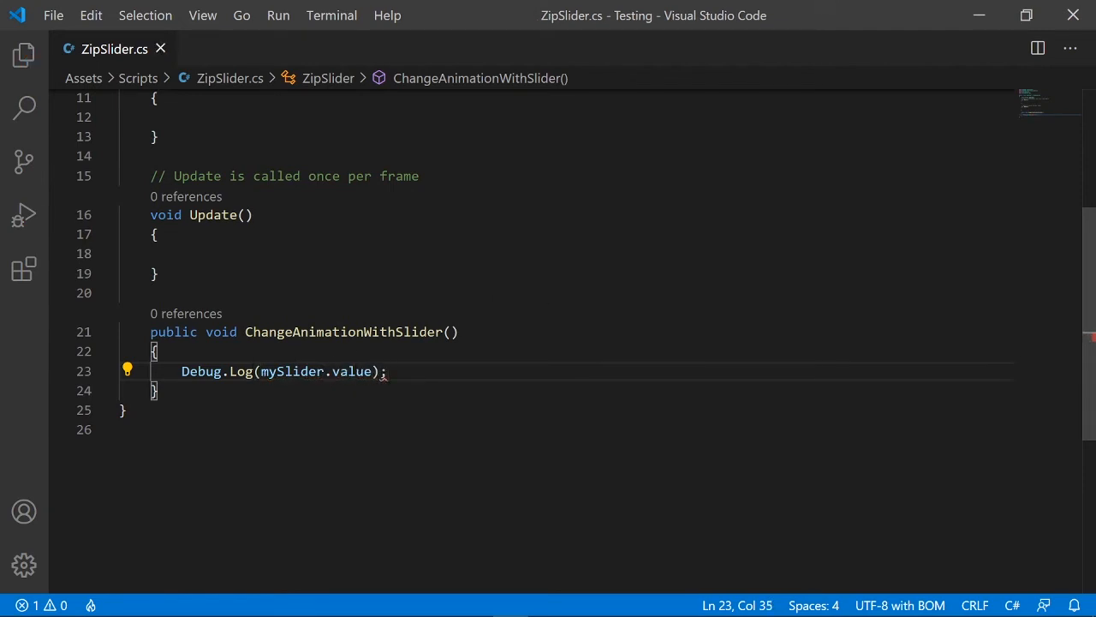
Step: Return to Unity and assign the Slider object to the My Slider field of ScriptHolder's Zip Slider component
{"action": "left_click", "coordinate": [555, 297]}
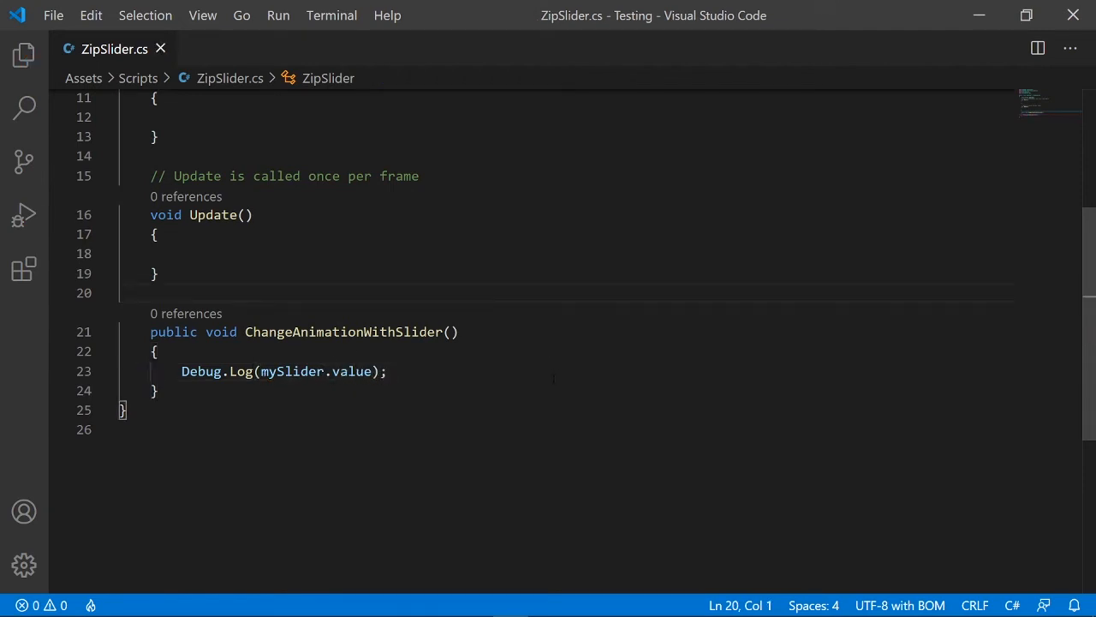
{"action": "left_click", "coordinate": [976, 15]}
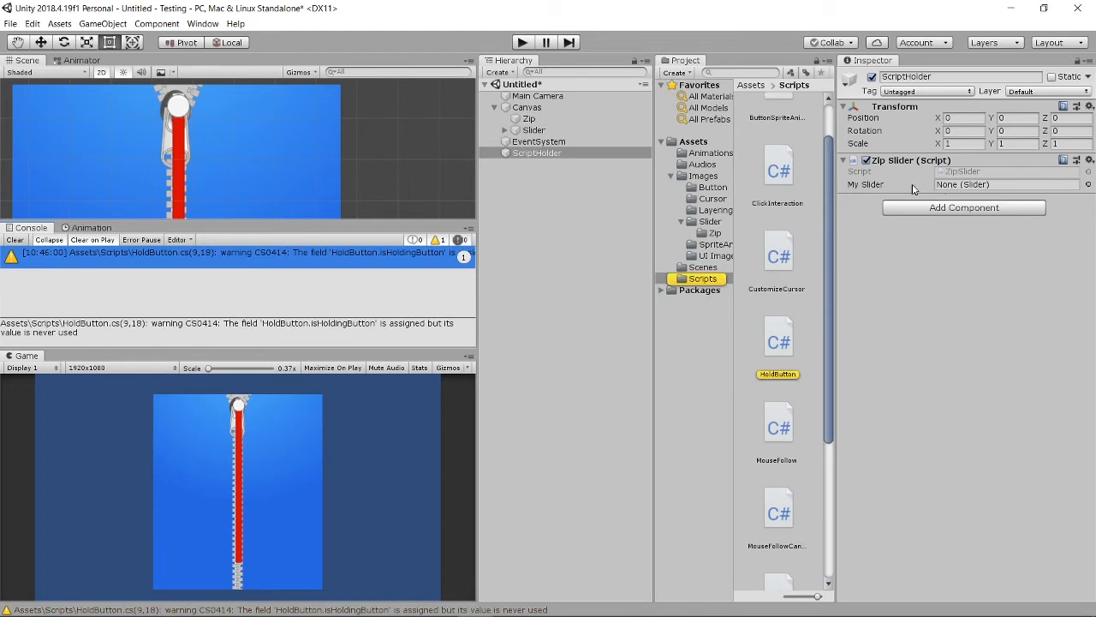
{"action": "left_click_drag", "start_coordinate": [536, 130], "coordinate": [964, 184]}
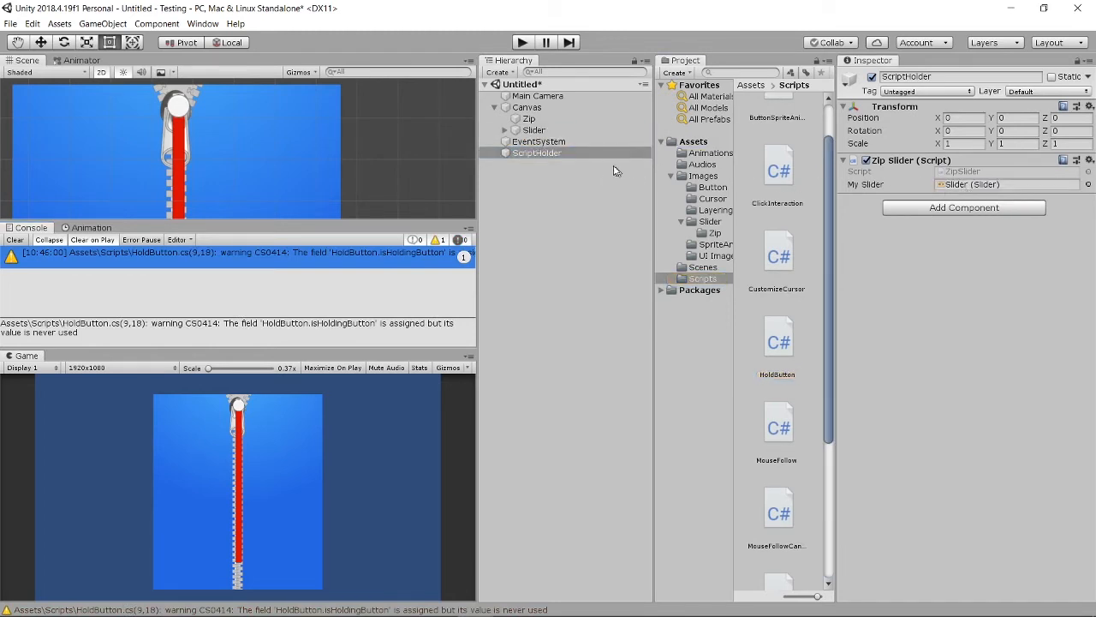
Step: Add an On Value Changed event to the Slider object that calls ZipSlider.ChangeAnimationWithSlider on ScriptHolder
{"action": "left_click", "coordinate": [529, 119]}
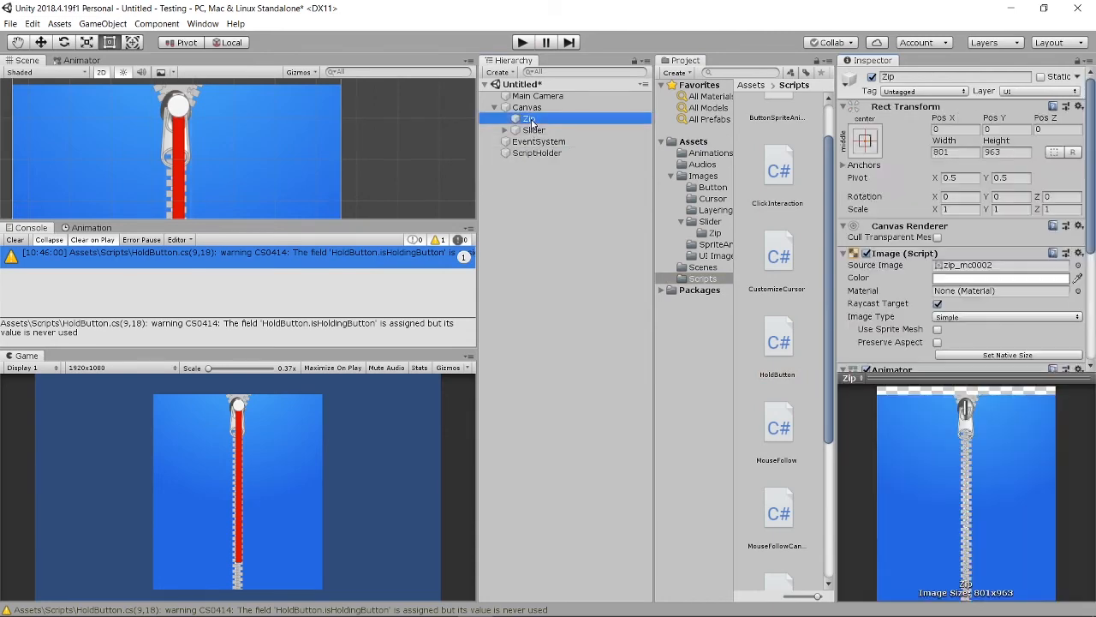
{"action": "scroll", "coordinate": [1051, 313], "scroll_direction": "down", "scroll_amount": 5}
{"action": "scroll", "coordinate": [1027, 314], "scroll_direction": "up", "scroll_amount": 4}
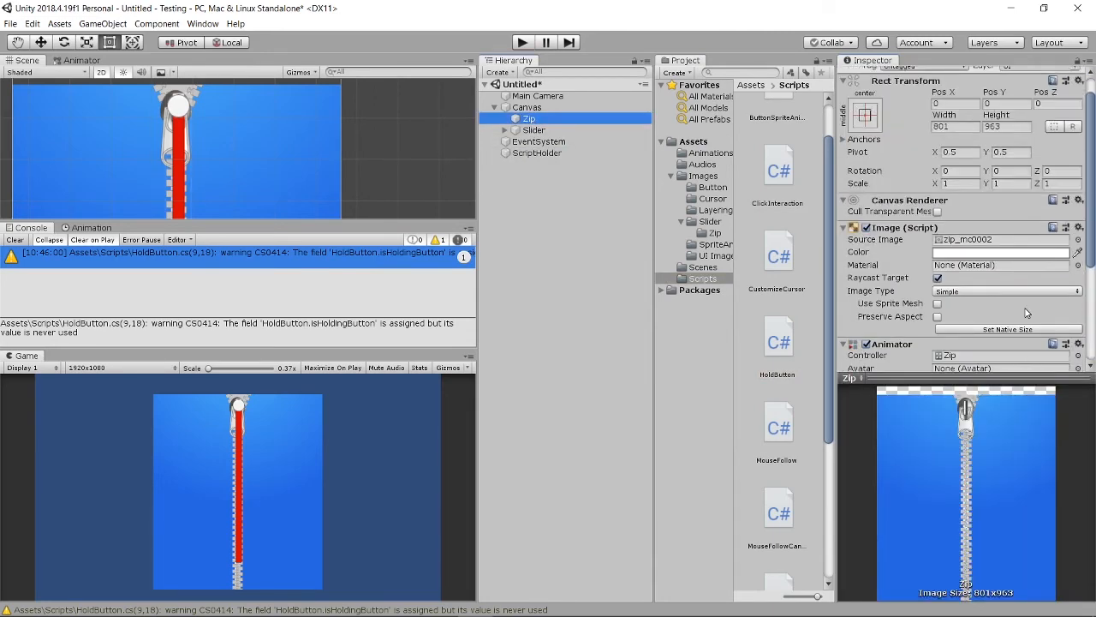
{"action": "scroll", "coordinate": [1027, 314], "scroll_direction": "down", "scroll_amount": 4}
{"action": "left_click", "coordinate": [535, 130]}
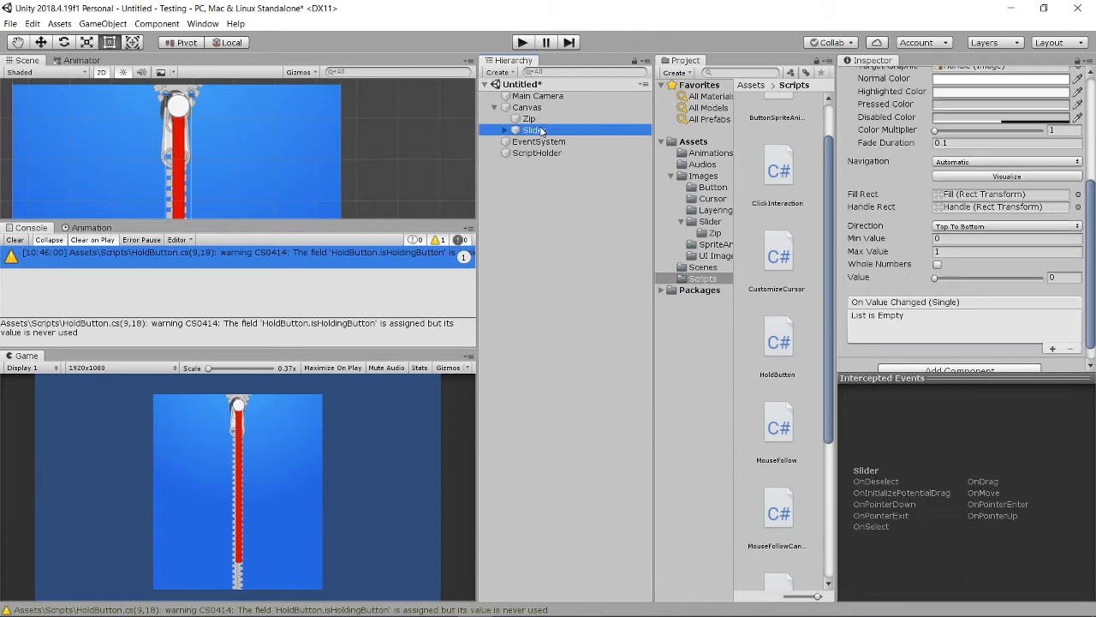
{"action": "scroll", "coordinate": [949, 249], "scroll_direction": "down", "scroll_amount": 1}
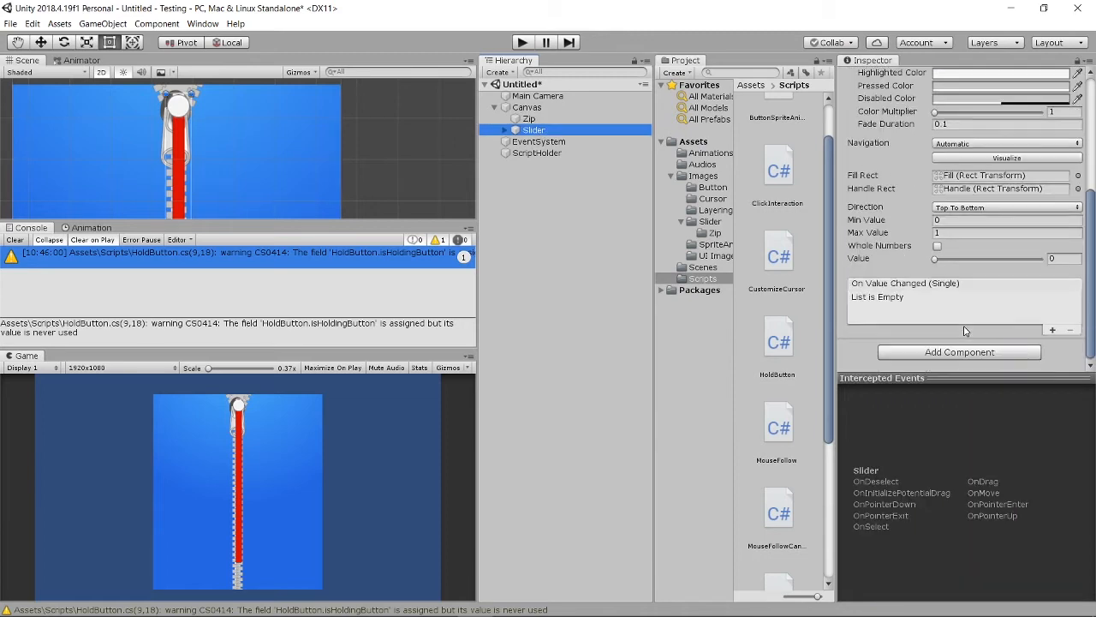
{"action": "left_click", "coordinate": [1054, 331]}
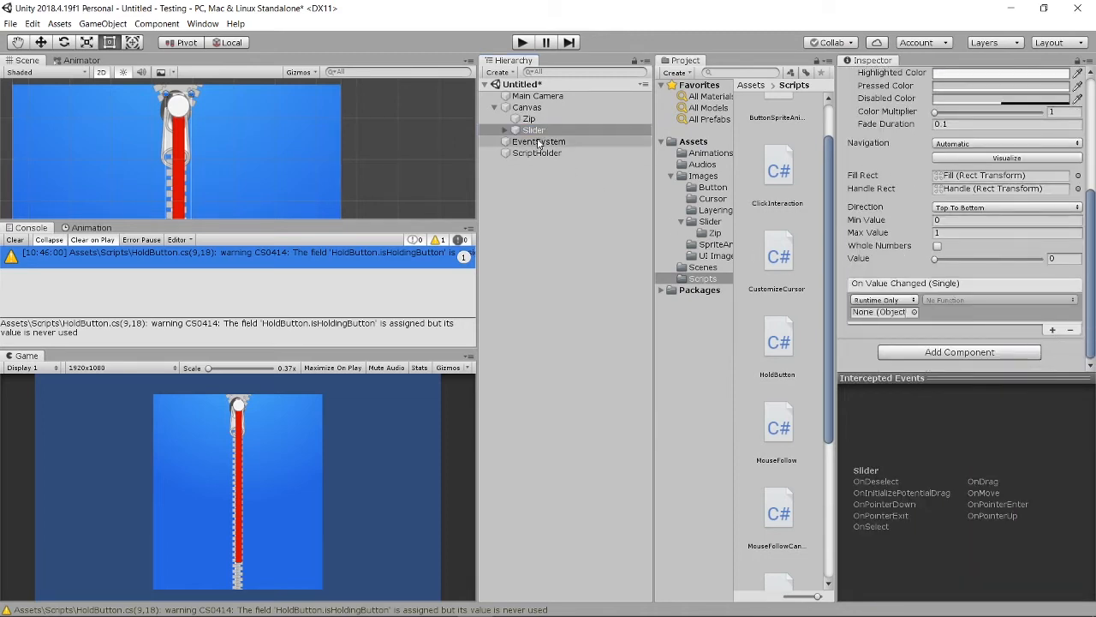
{"action": "left_click_drag", "start_coordinate": [541, 153], "coordinate": [886, 312]}
{"action": "left_click", "coordinate": [960, 302]}
{"action": "mouse_move", "coordinate": [963, 360]}
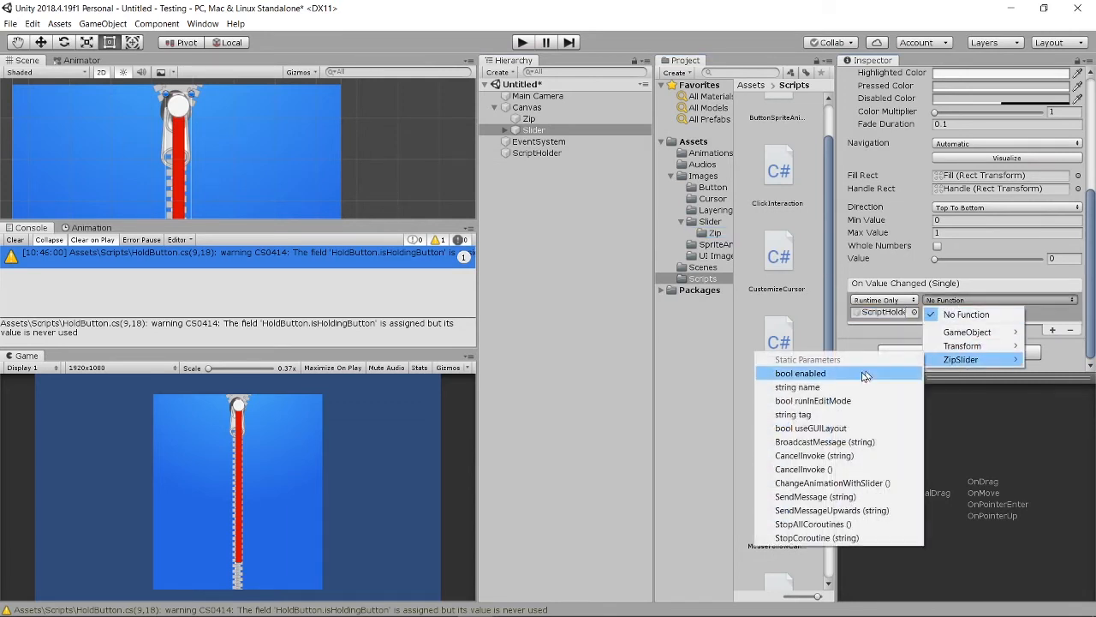
{"action": "left_click", "coordinate": [861, 484]}
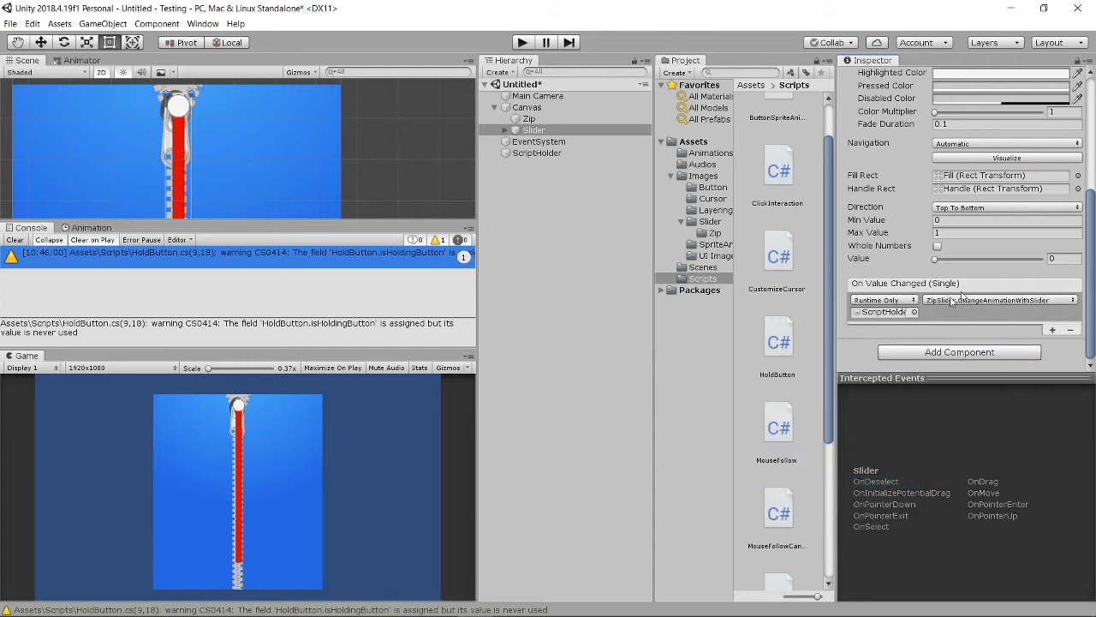
Step: Play the scene, move the slider handle from top to bottom, check the logged values in the Console, and stop playing
{"action": "left_click", "coordinate": [522, 43]}
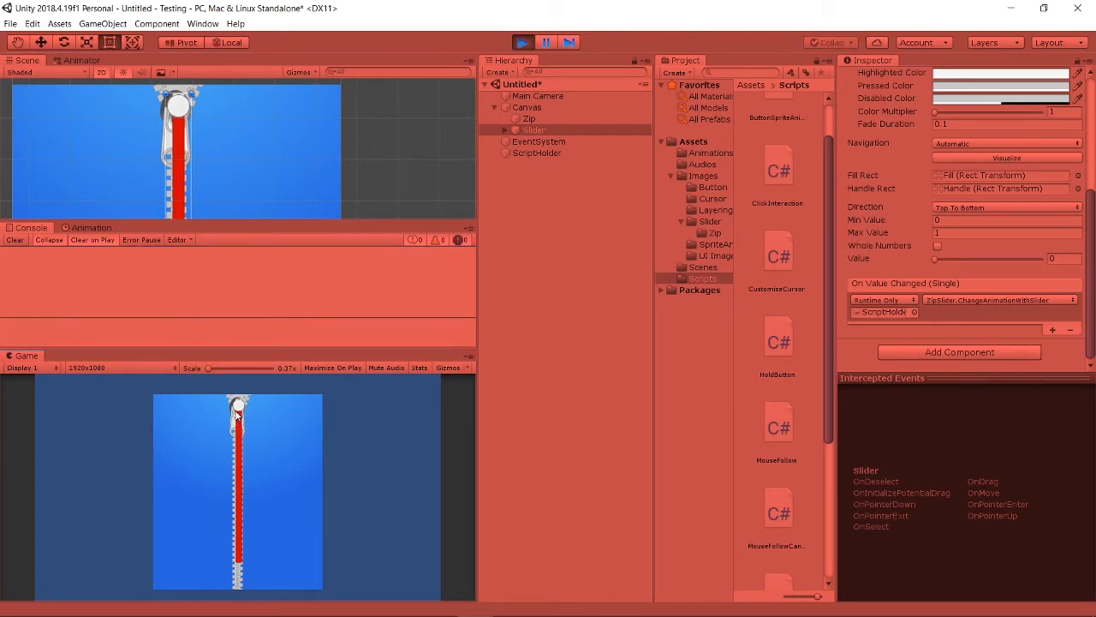
{"action": "left_click_drag", "start_coordinate": [236, 409], "coordinate": [278, 598]}
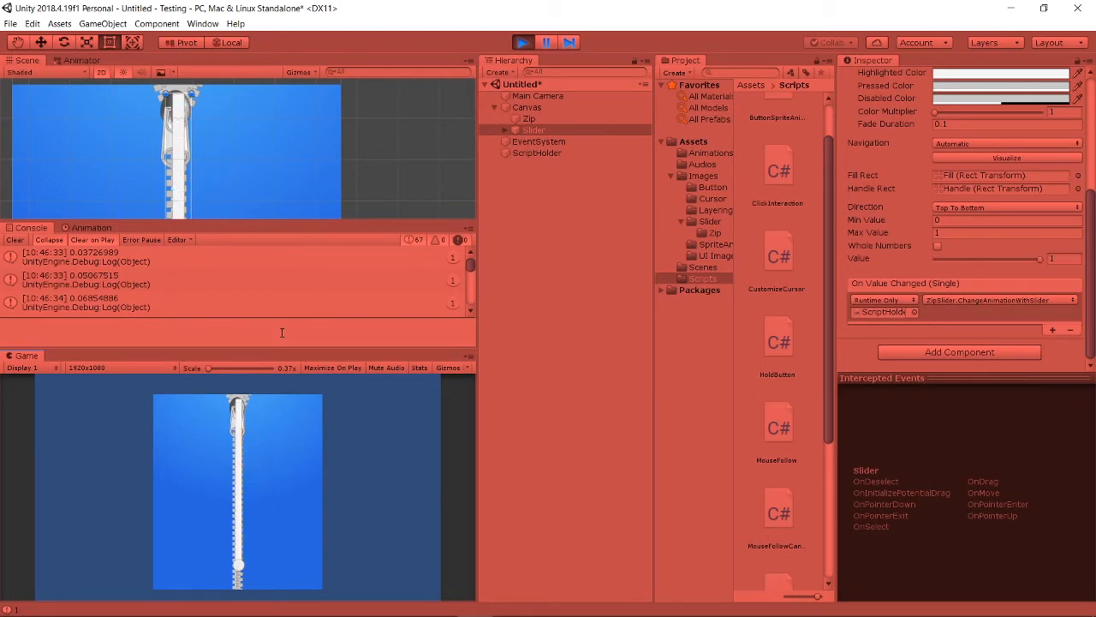
{"action": "scroll", "coordinate": [208, 288], "scroll_direction": "down", "scroll_amount": 5}
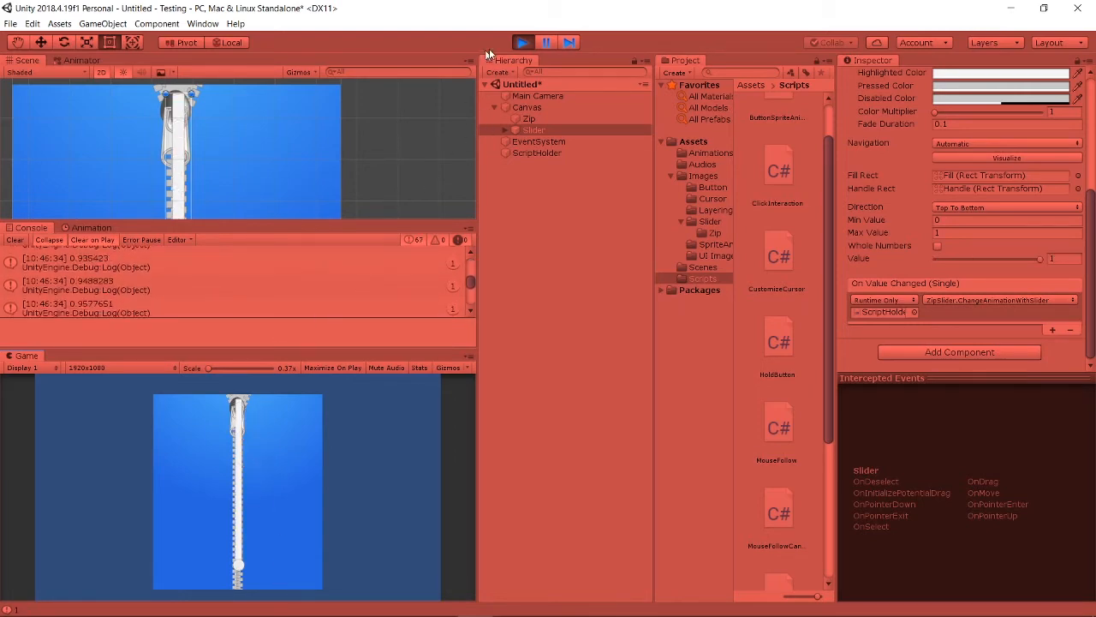
{"action": "left_click", "coordinate": [523, 42]}
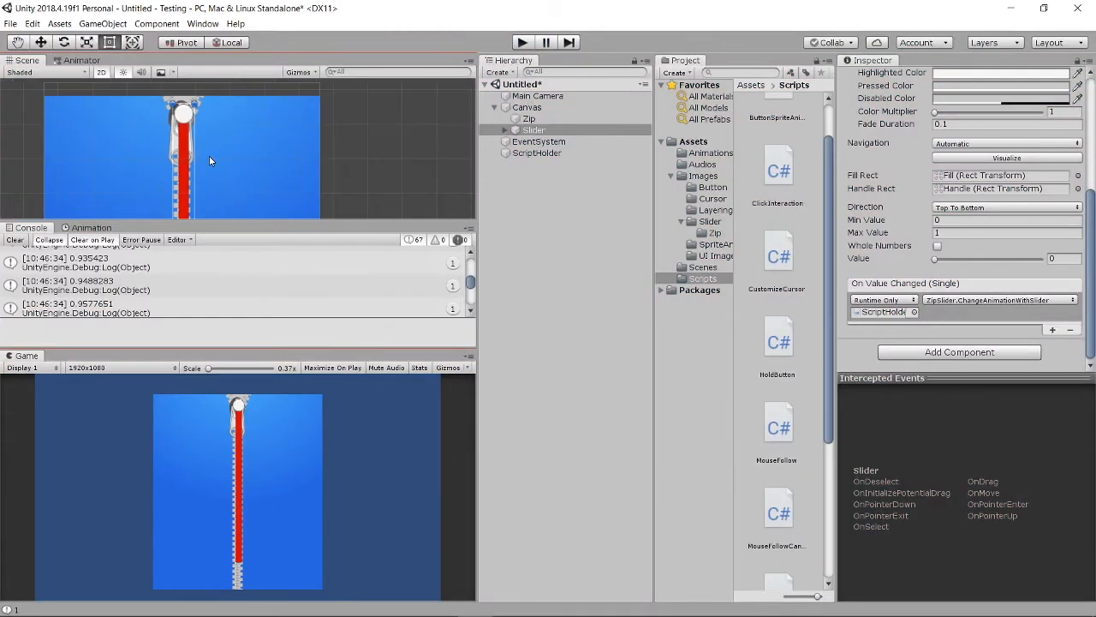
{"action": "scroll", "coordinate": [210, 160], "scroll_direction": "down", "scroll_amount": 1}
{"action": "scroll", "coordinate": [233, 125], "scroll_direction": "up", "scroll_amount": 2}
{"action": "scroll", "coordinate": [227, 138], "scroll_direction": "down", "scroll_amount": 3}
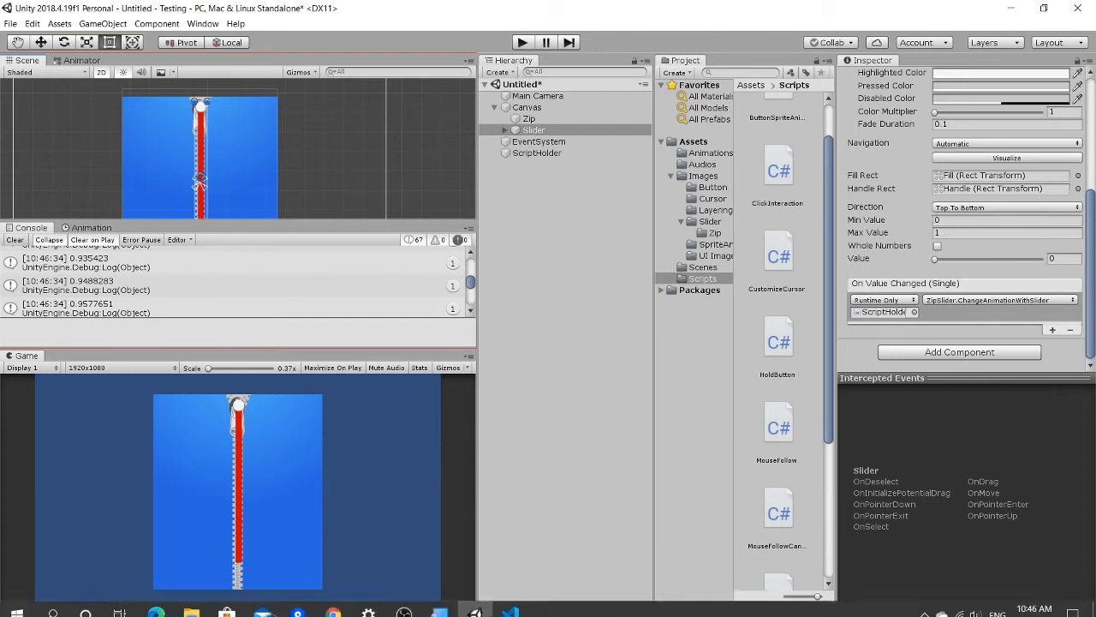
Step: Switch to Visual Studio Code, add an empty if(mySlider.value == 1) block after the Debug.Log line with its opening brace on a new line, and save
{"action": "left_click", "coordinate": [511, 602]}
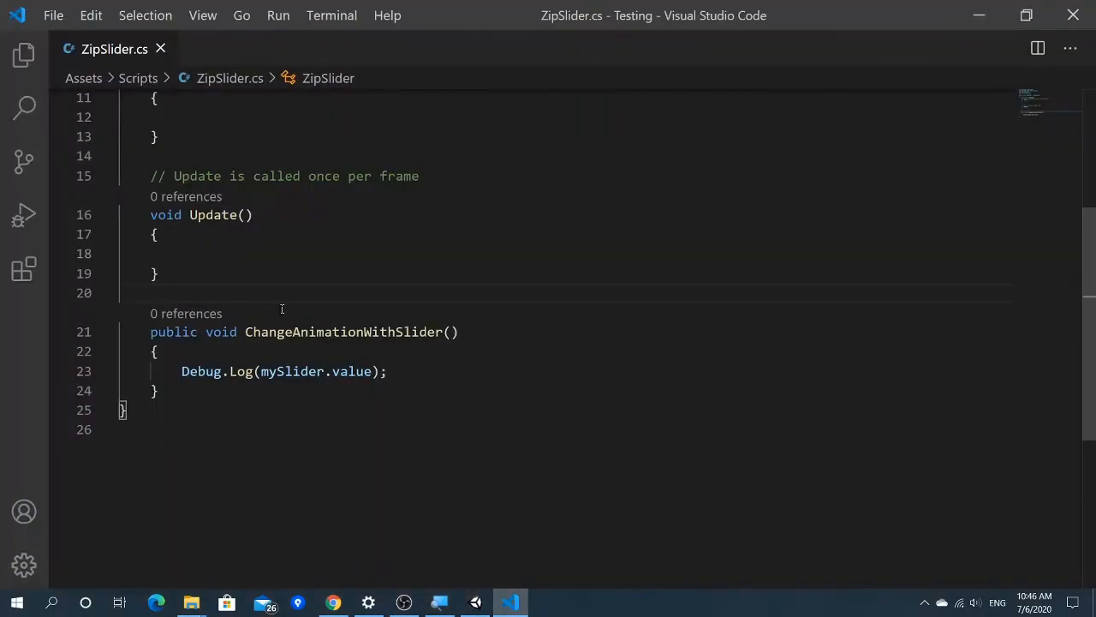
{"action": "left_click", "coordinate": [437, 373]}
{"action": "key", "text": "Return"}
{"action": "type", "text": "if("}
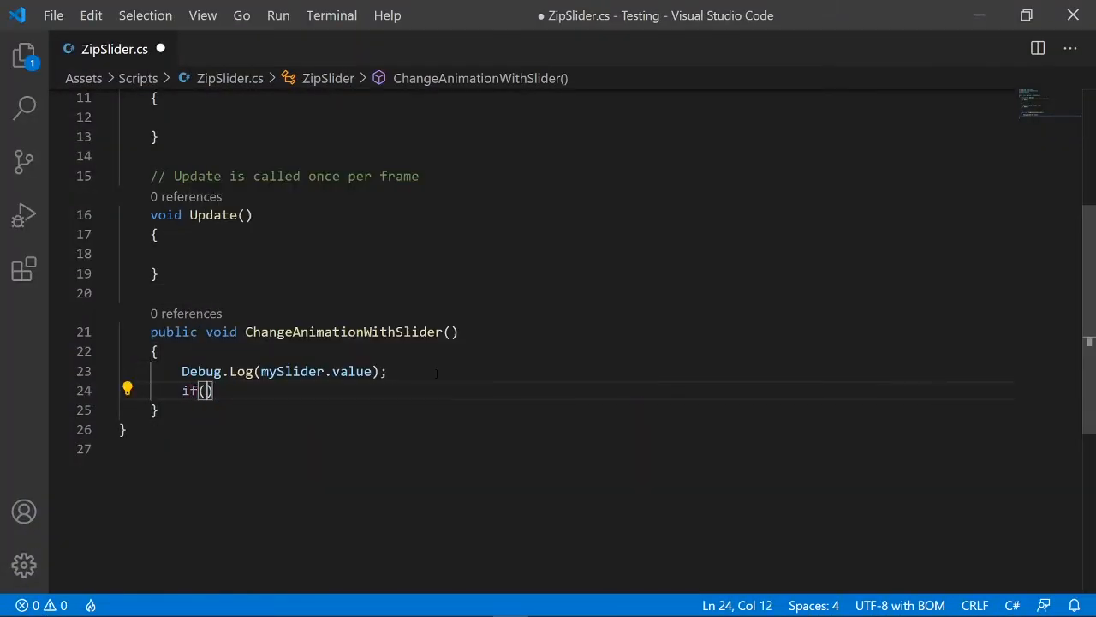
{"action": "type", "text": "mySlider.v"}
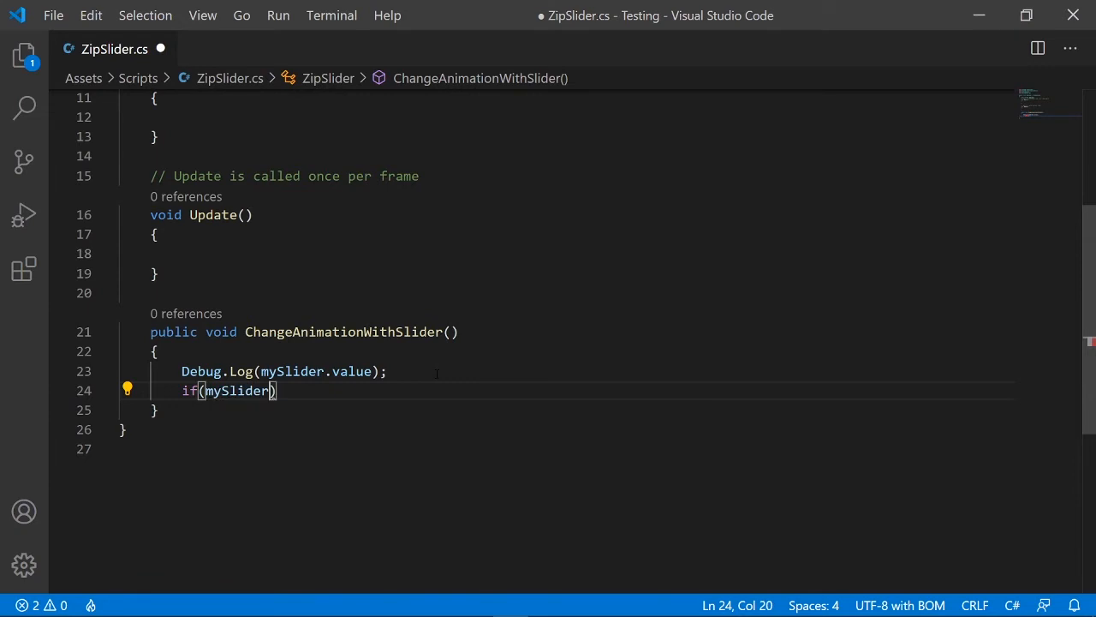
{"action": "type", "text": "alue == 1){"}
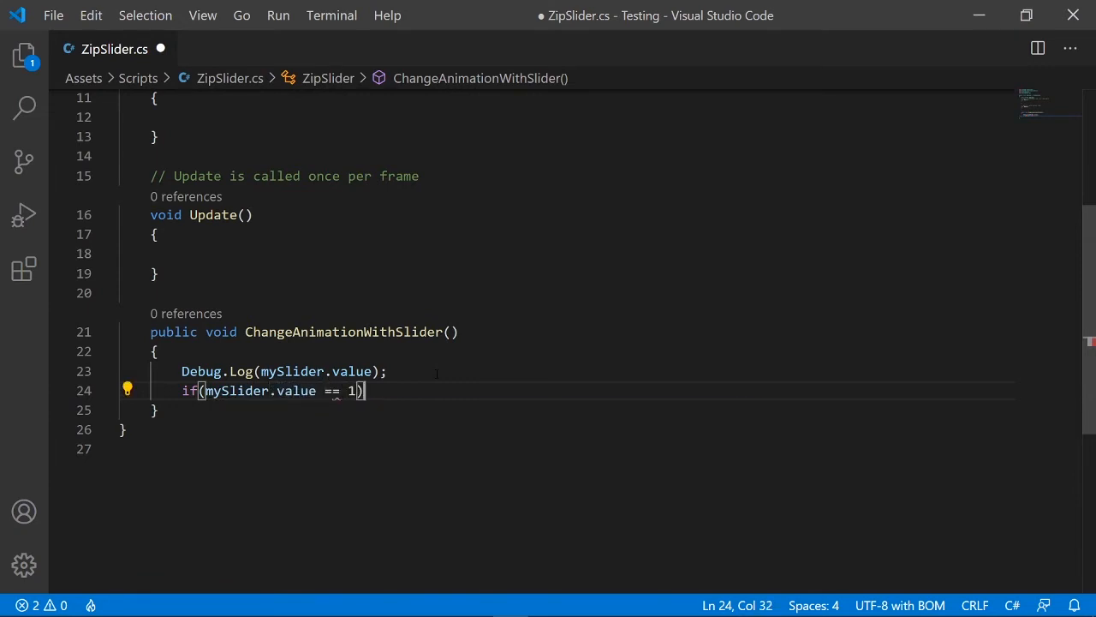
{"action": "key", "text": "Return"}
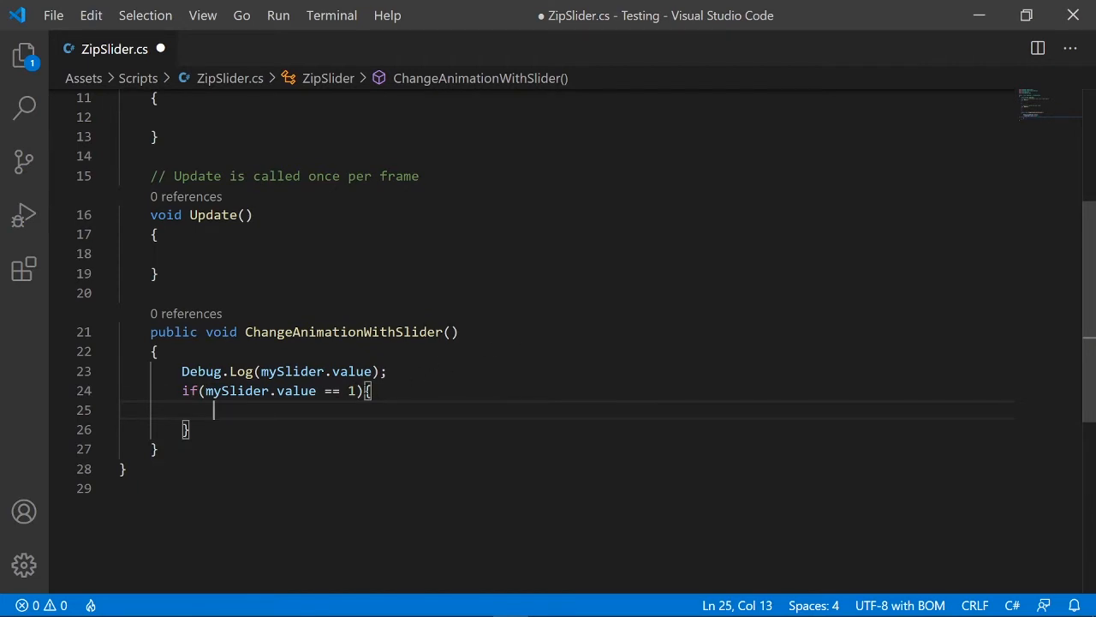
{"action": "left_click", "coordinate": [366, 390]}
{"action": "key", "text": "Return"}
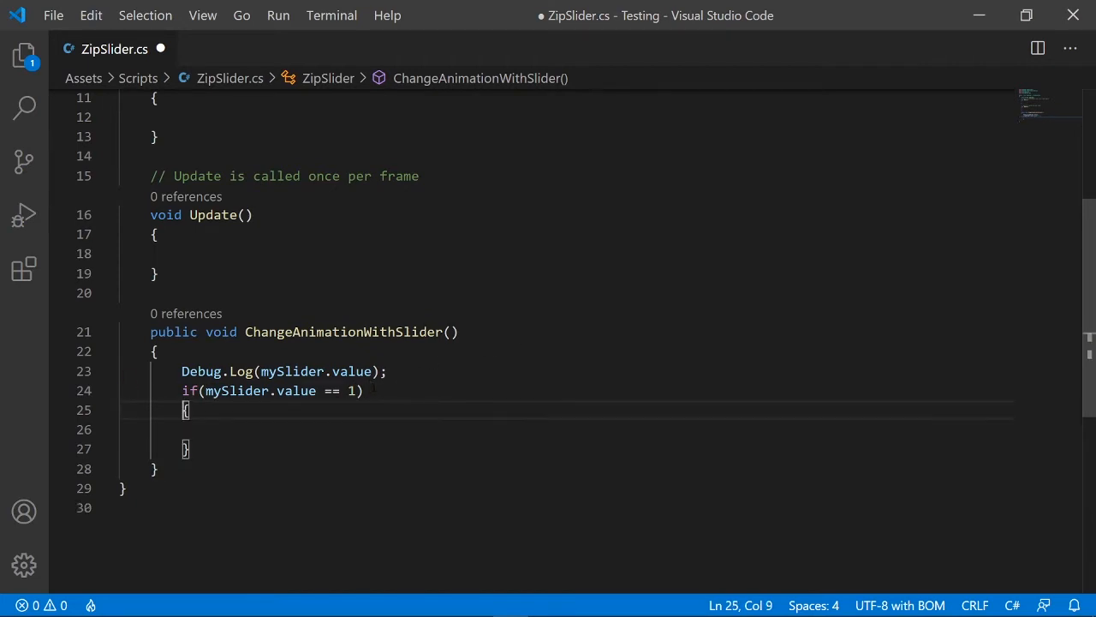
{"action": "key", "text": "ctrl+s"}
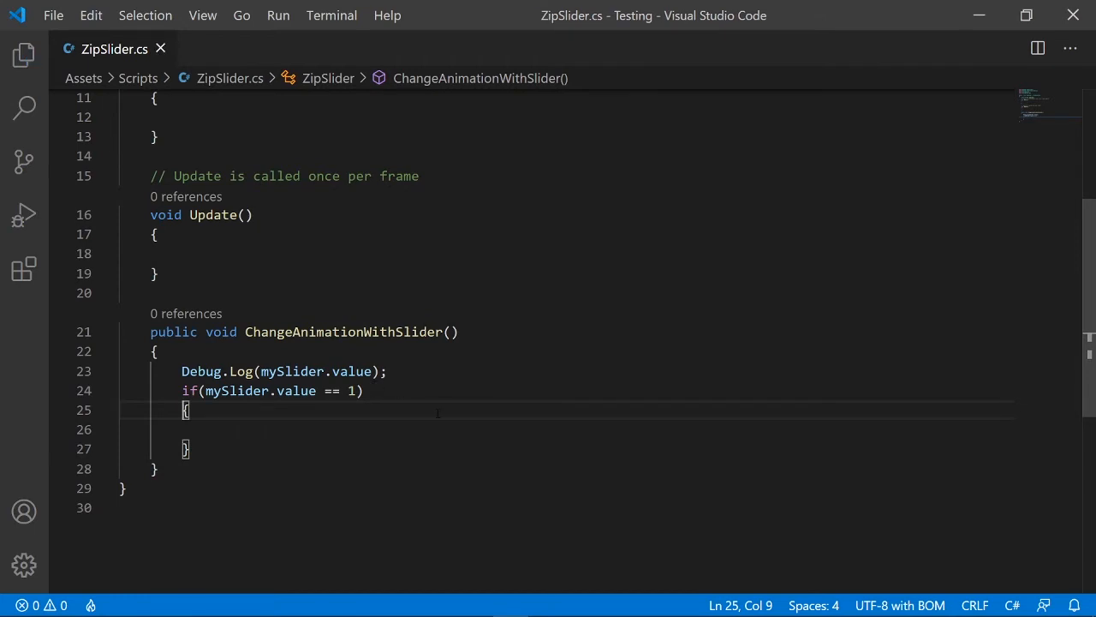
{"action": "scroll", "coordinate": [437, 414], "scroll_direction": "up", "scroll_amount": 5}
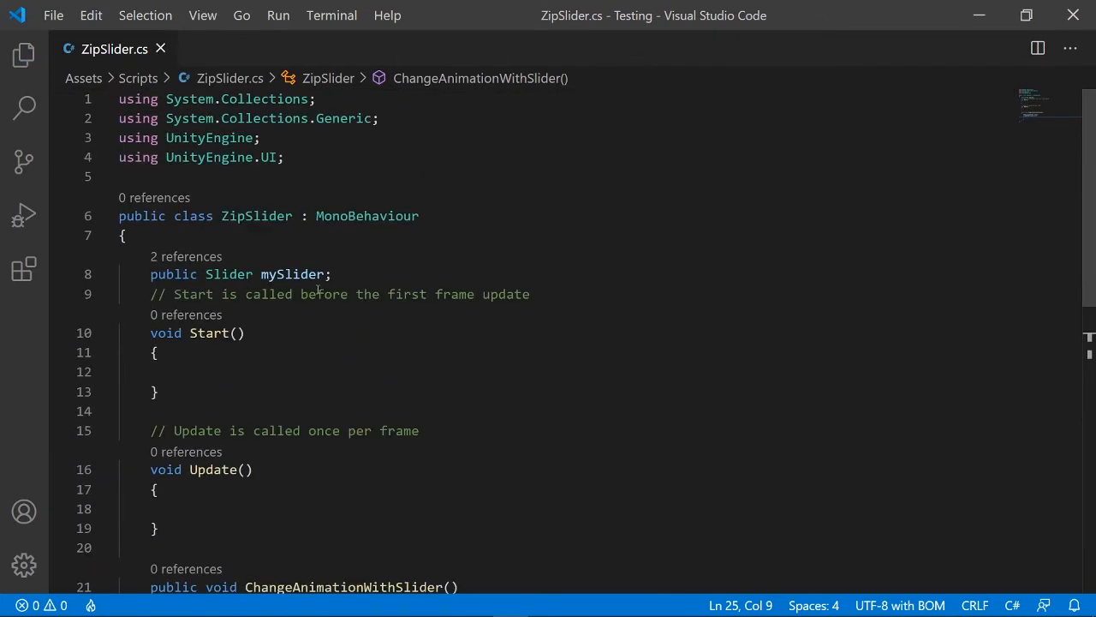
Step: Switch to Unity and examine the Zip object's Animator component, its animator states and the ZipOpen animation's keyframes
{"action": "left_click", "coordinate": [343, 274]}
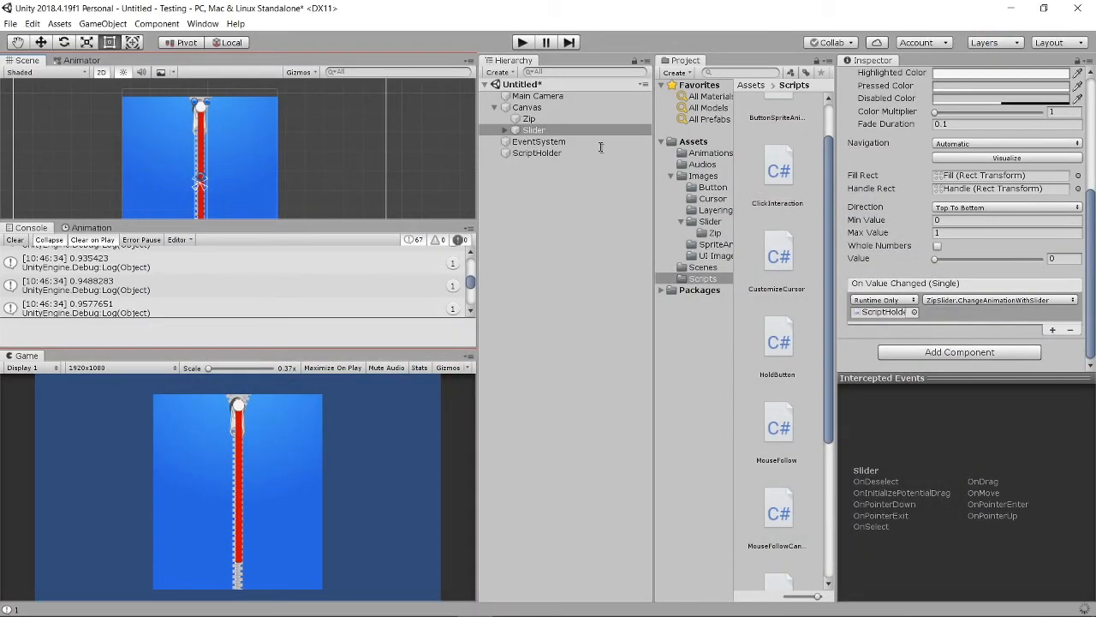
{"action": "left_click", "coordinate": [531, 119]}
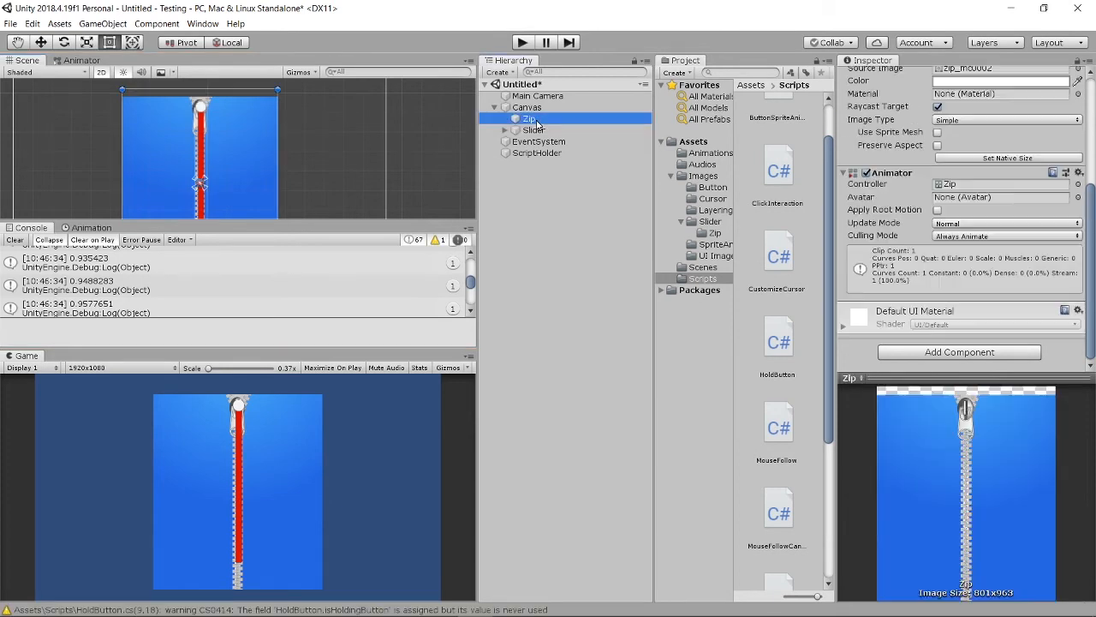
{"action": "left_click", "coordinate": [93, 61]}
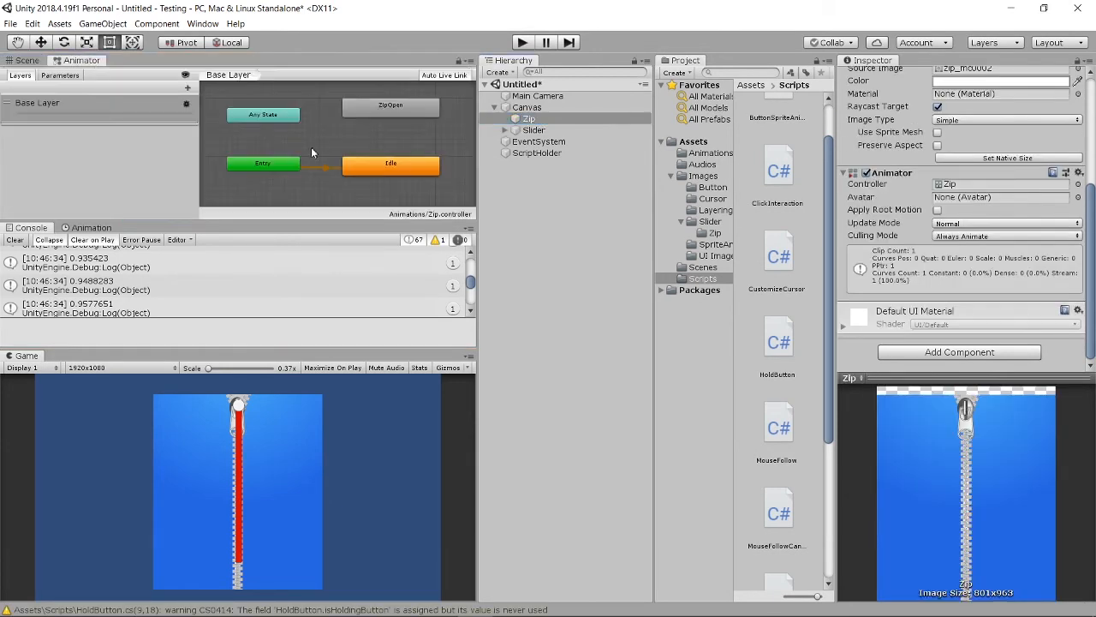
{"action": "left_click", "coordinate": [87, 228]}
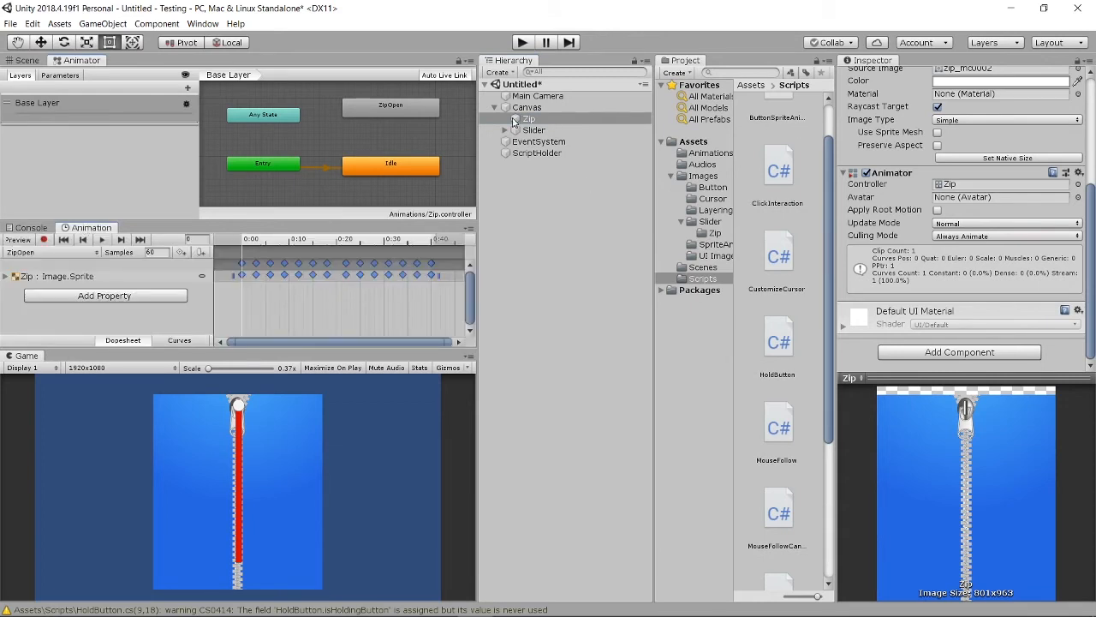
{"action": "left_click", "coordinate": [399, 108]}
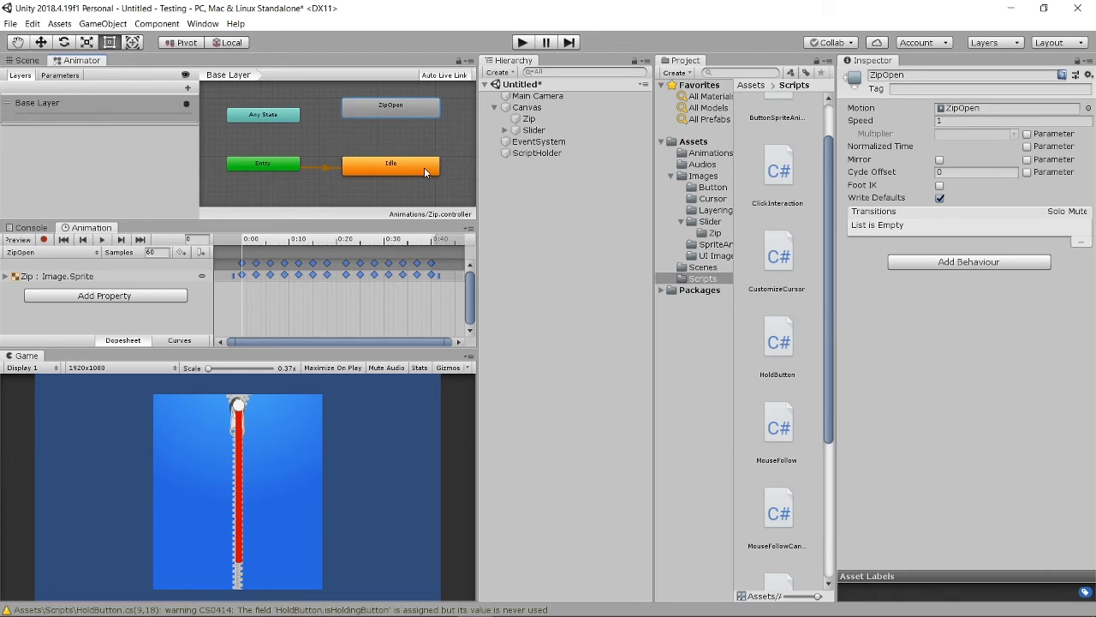
{"action": "left_click", "coordinate": [27, 60]}
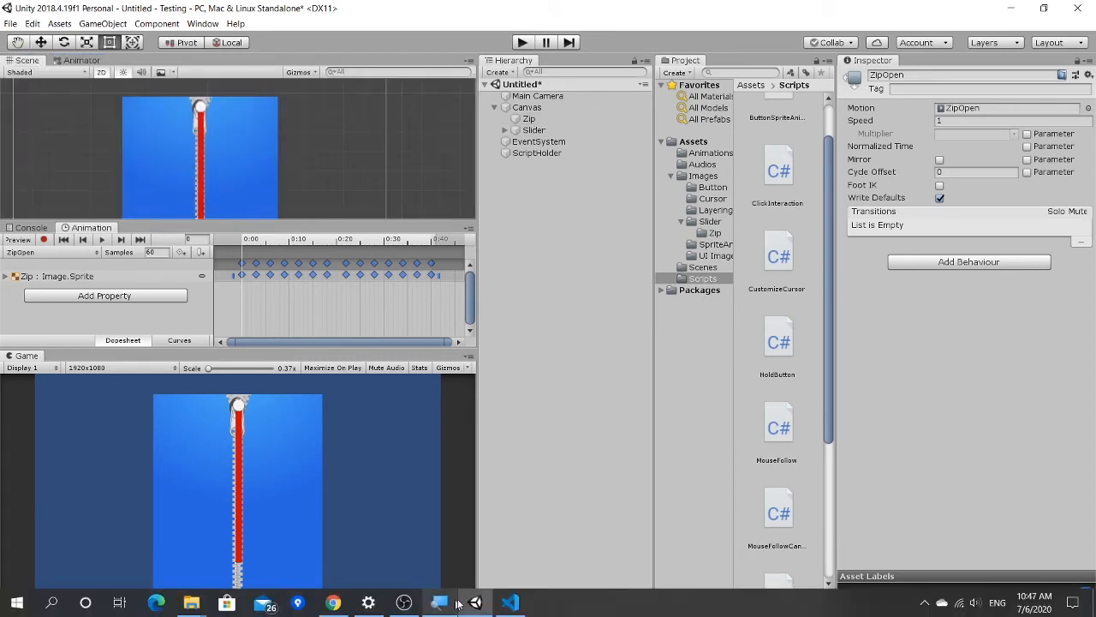
Step: Switch to Visual Studio Code and declare public Animator zip_anim; on a new line below the mySlider declaration
{"action": "left_click", "coordinate": [509, 603]}
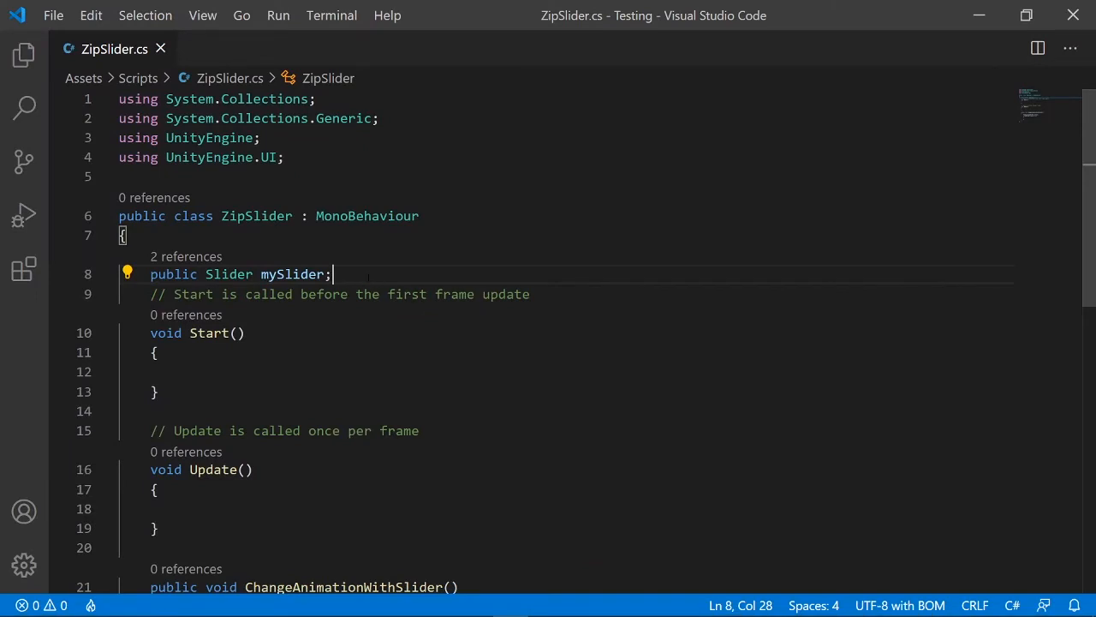
{"action": "key", "text": "Return"}
{"action": "type", "text": "pub"}
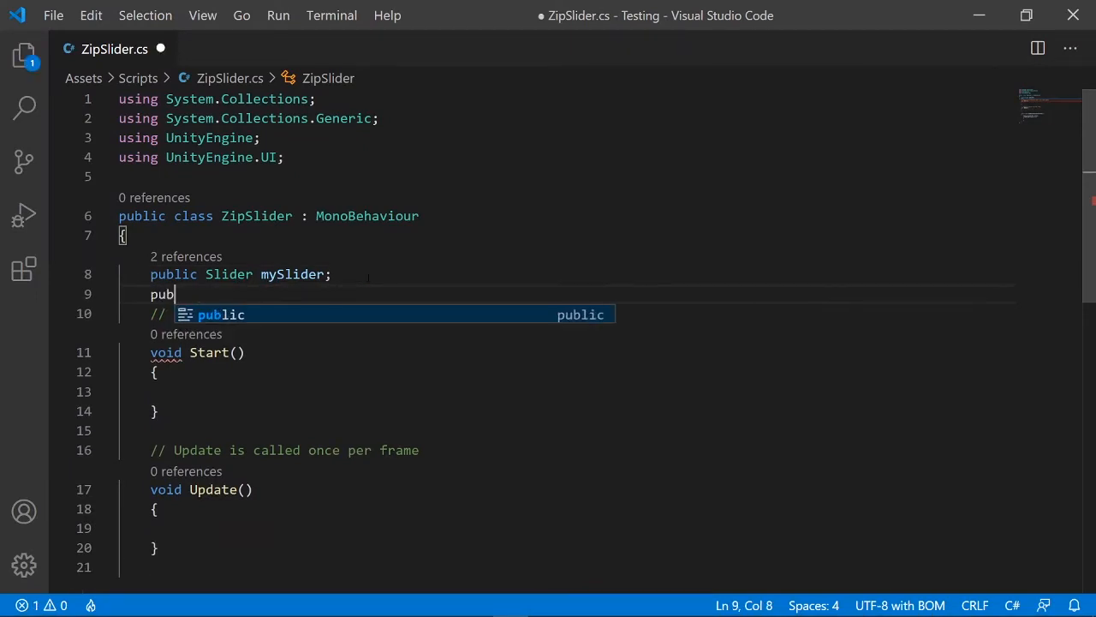
{"action": "type", "text": "lic Anim"}
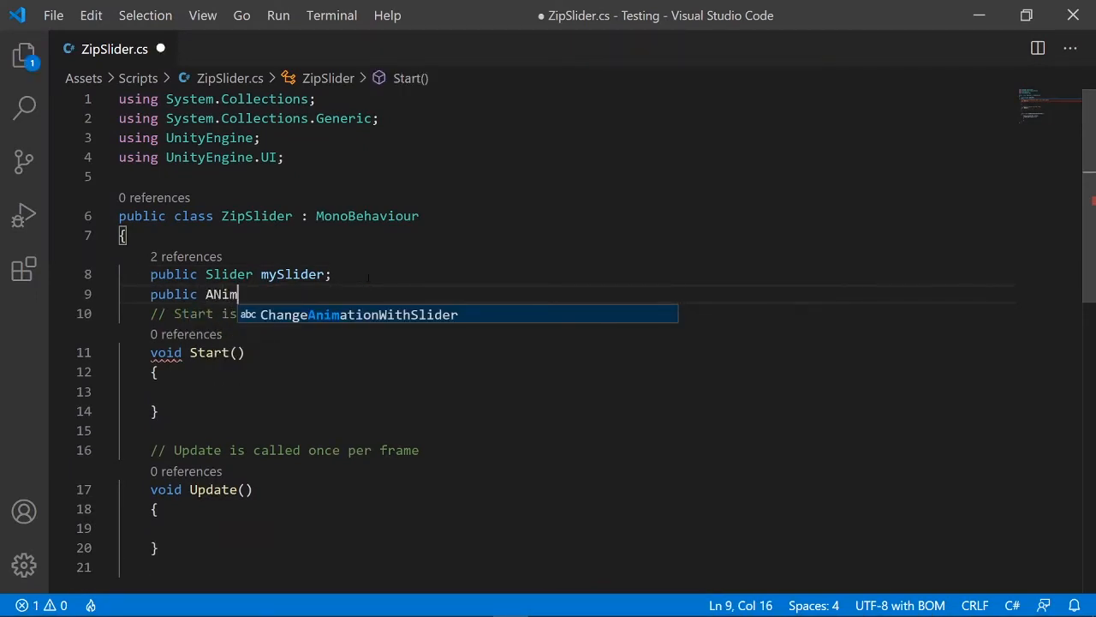
{"action": "key", "text": "BackSpace"}
{"action": "key", "text": "BackSpace"}
{"action": "key", "text": "BackSpace"}
{"action": "type", "text": "nimator "}
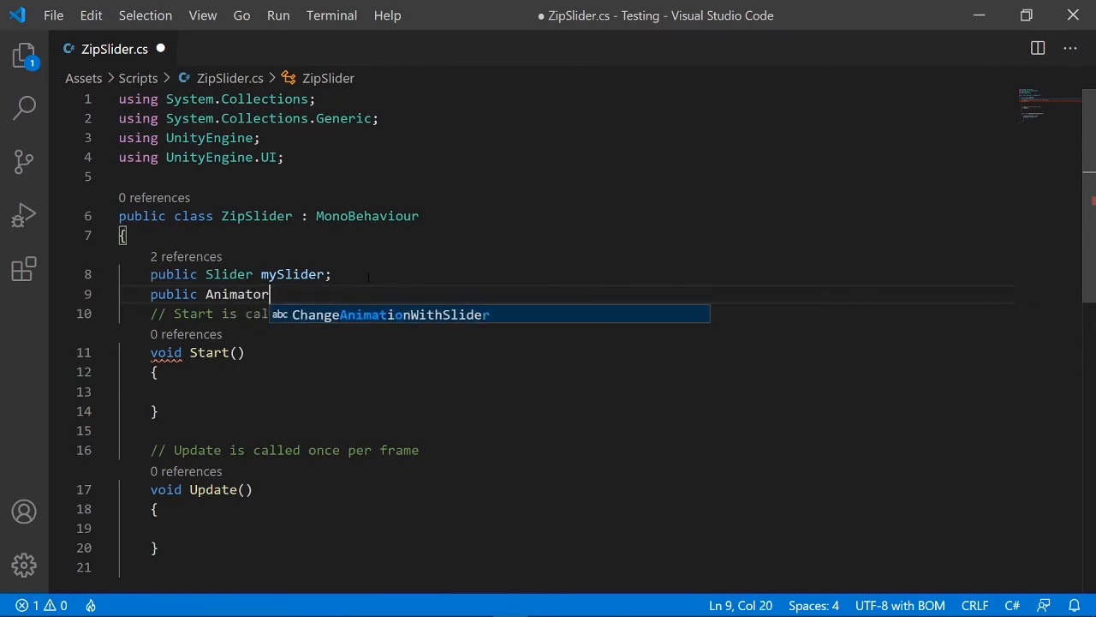
{"action": "type", "text": "zip_anim;"}
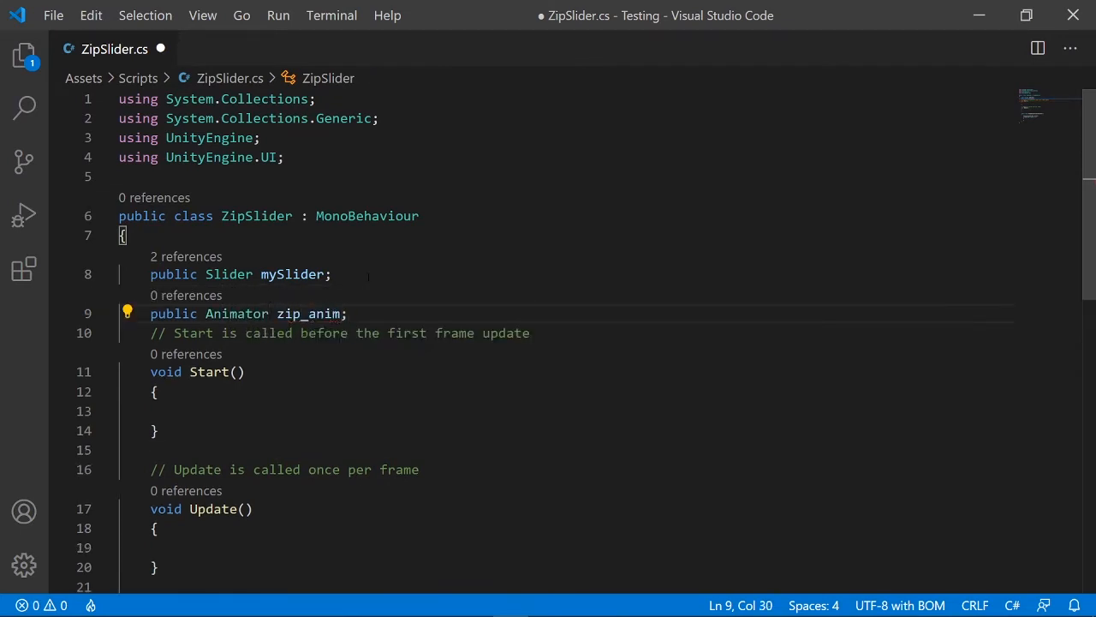
Step: Add zip_anim.speed = 0; inside the if(mySlider.value == 1) block of ChangeAnimationWithSlider
{"action": "scroll", "coordinate": [501, 306], "scroll_direction": "down", "scroll_amount": 3}
{"action": "scroll", "coordinate": [505, 301], "scroll_direction": "down", "scroll_amount": 1}
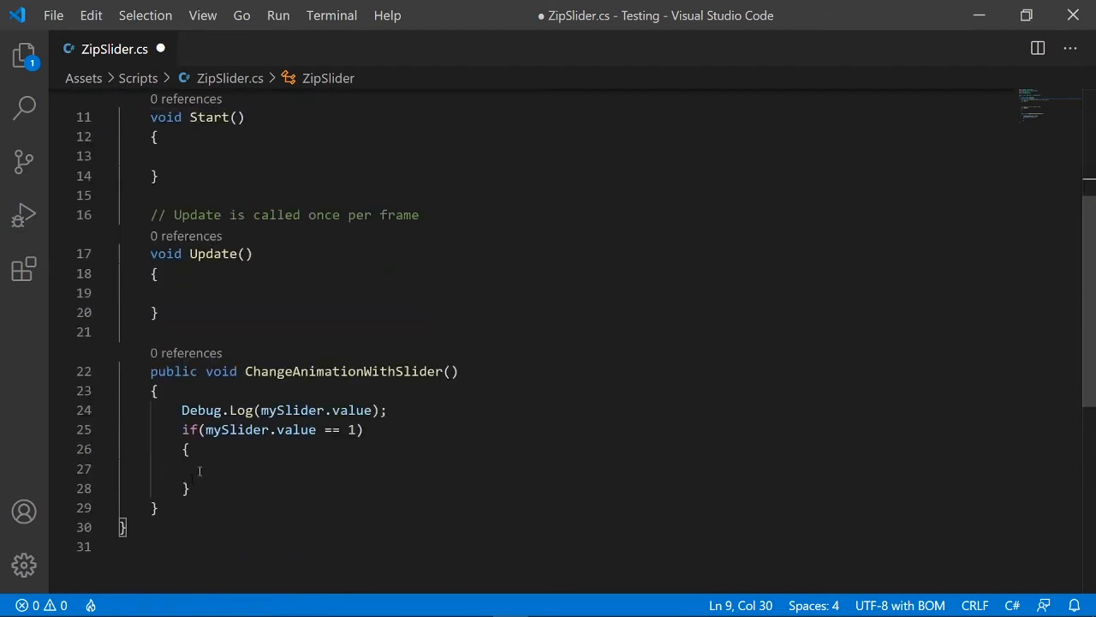
{"action": "left_click", "coordinate": [228, 467]}
{"action": "key", "text": "Tab"}
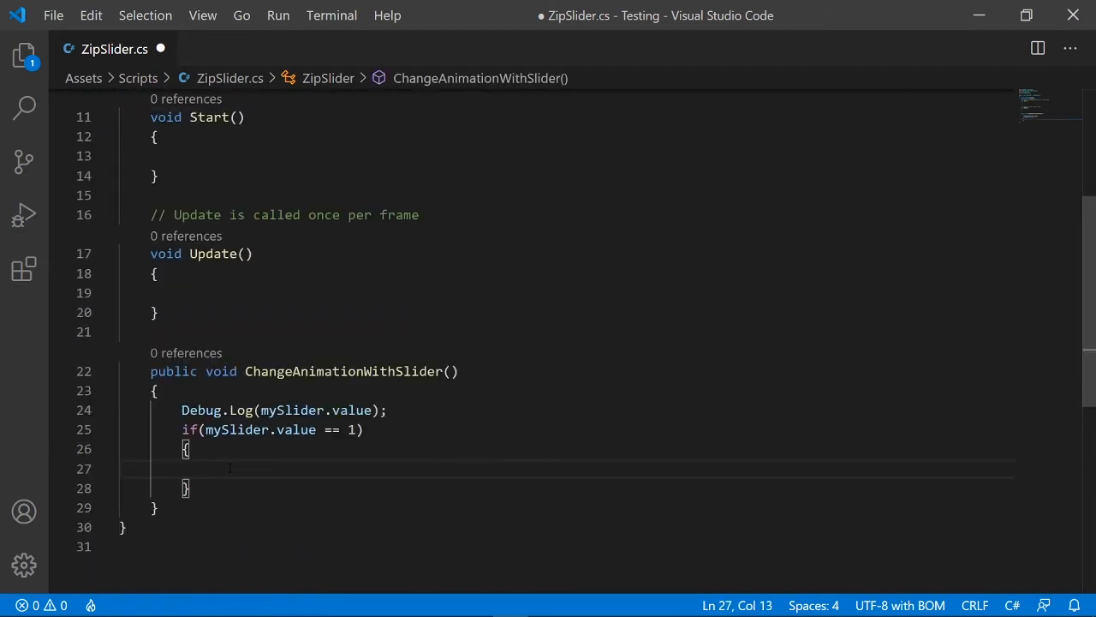
{"action": "type", "text": "zip"}
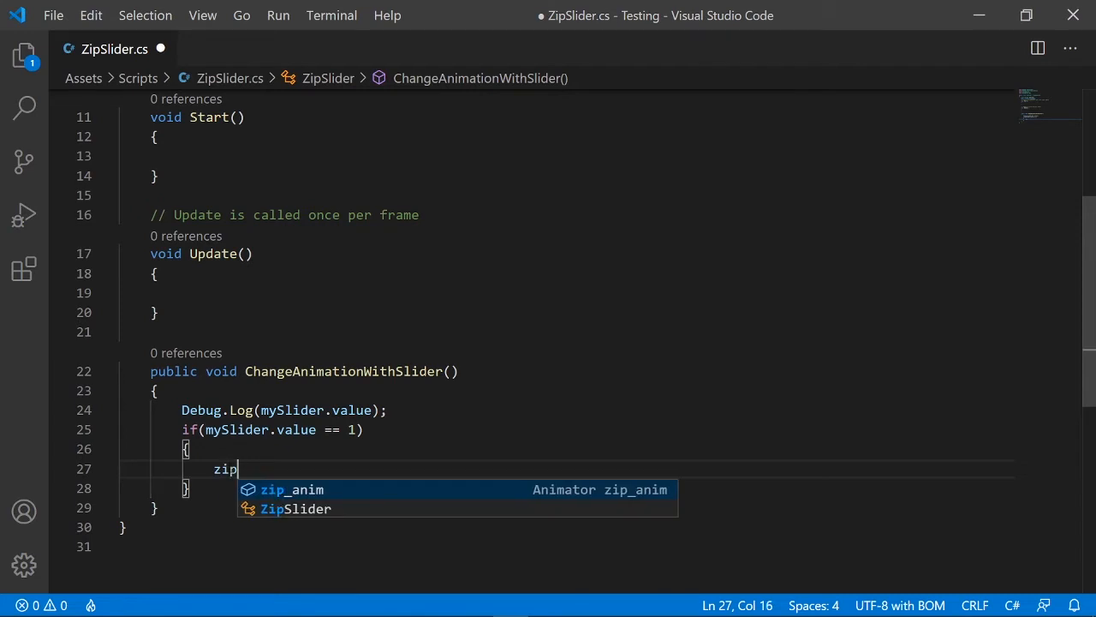
{"action": "key", "text": "Tab"}
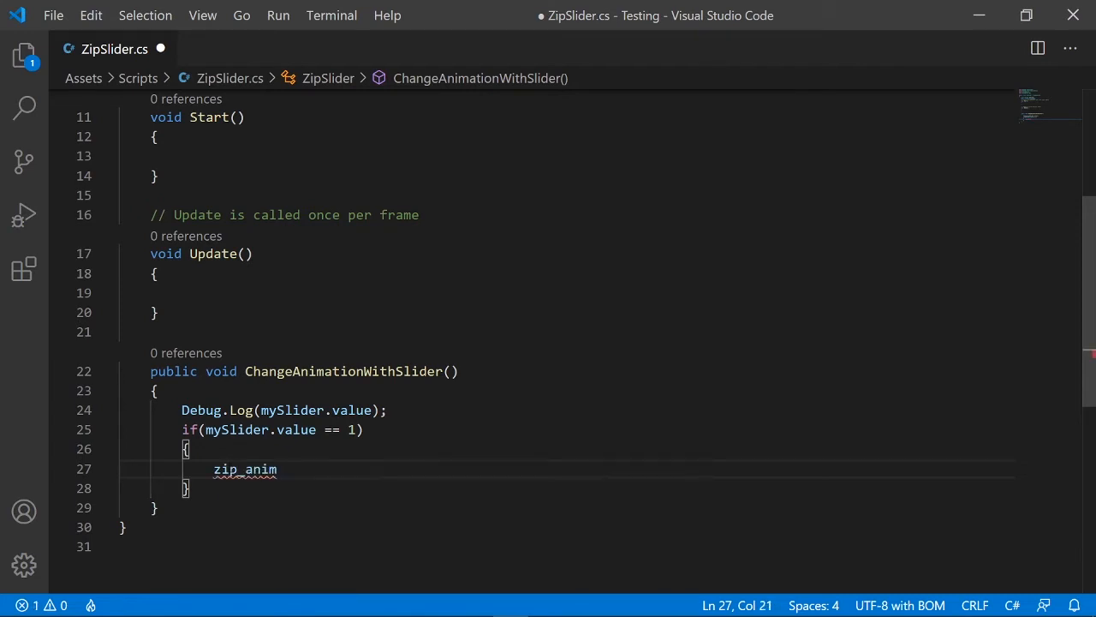
{"action": "type", "text": ".speed "}
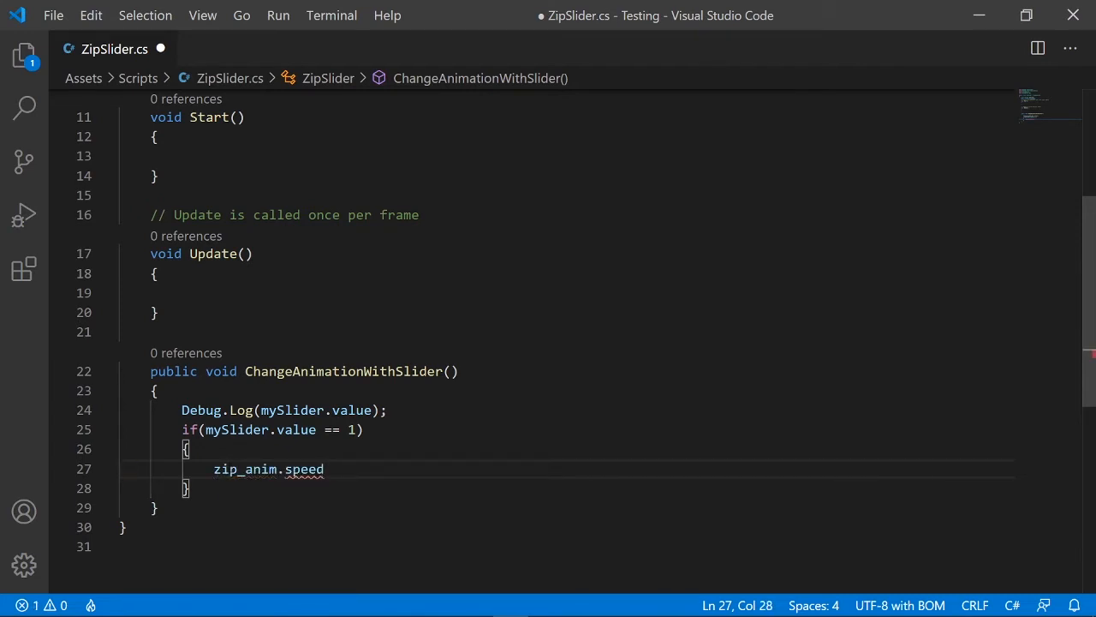
{"action": "type", "text": "= 0;"}
Step: Add an empty else block after the if block's closing brace, with its opening brace on a new line
{"action": "left_click_drag", "start_coordinate": [174, 429], "coordinate": [240, 488]}
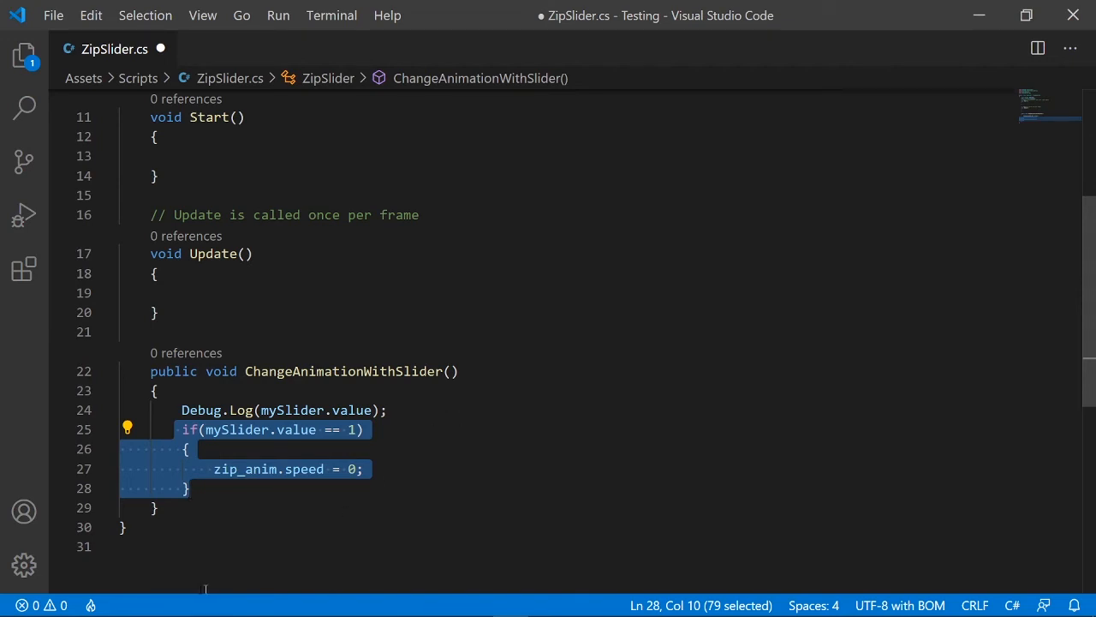
{"action": "left_click", "coordinate": [203, 497]}
{"action": "type", "text": "else"}
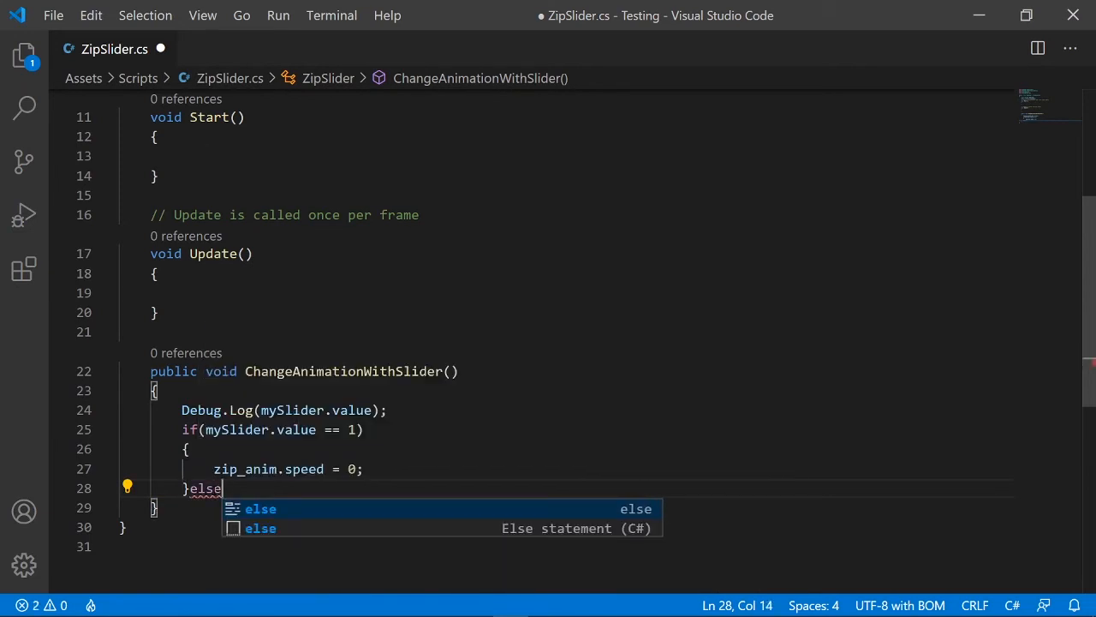
{"action": "key", "text": "Escape"}
{"action": "key", "text": "Return"}
{"action": "type", "text": "{"}
{"action": "key", "text": "Return"}
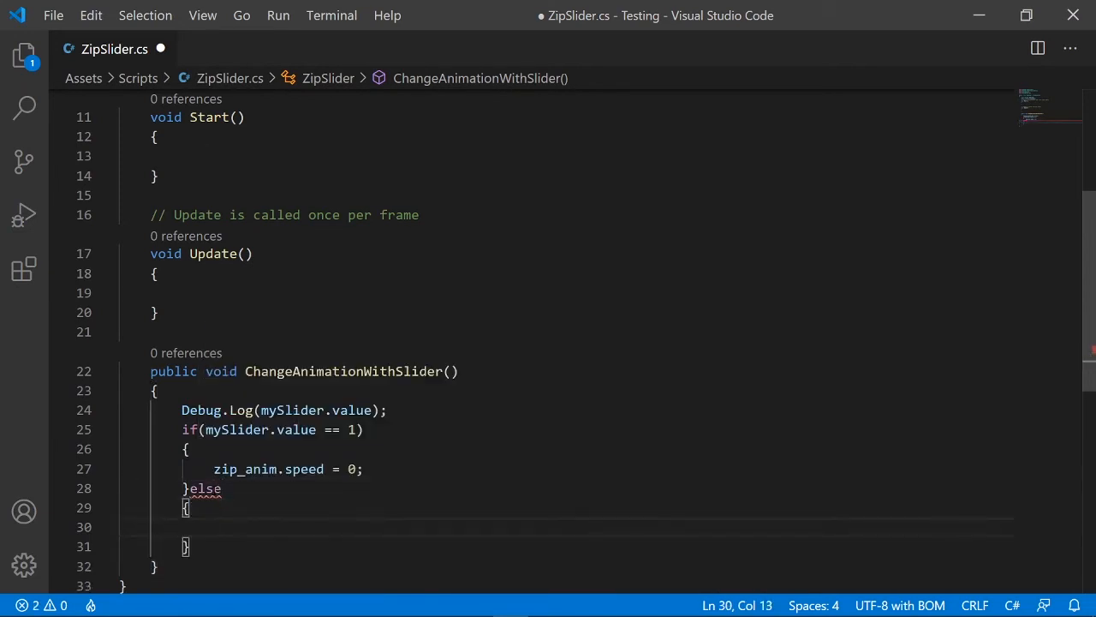
Step: Write zip_anim.Play("ZipOpen", -1, mySlider.normalizedValue); inside the else block
{"action": "scroll", "coordinate": [313, 436], "scroll_direction": "down", "scroll_amount": 2}
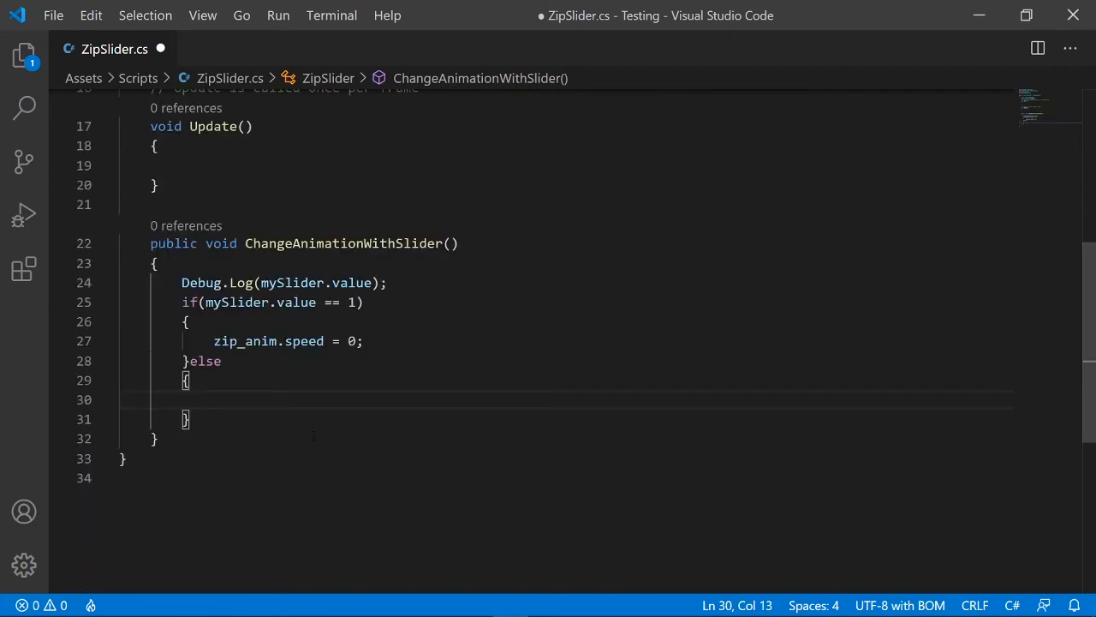
{"action": "type", "text": "zip_anim"}
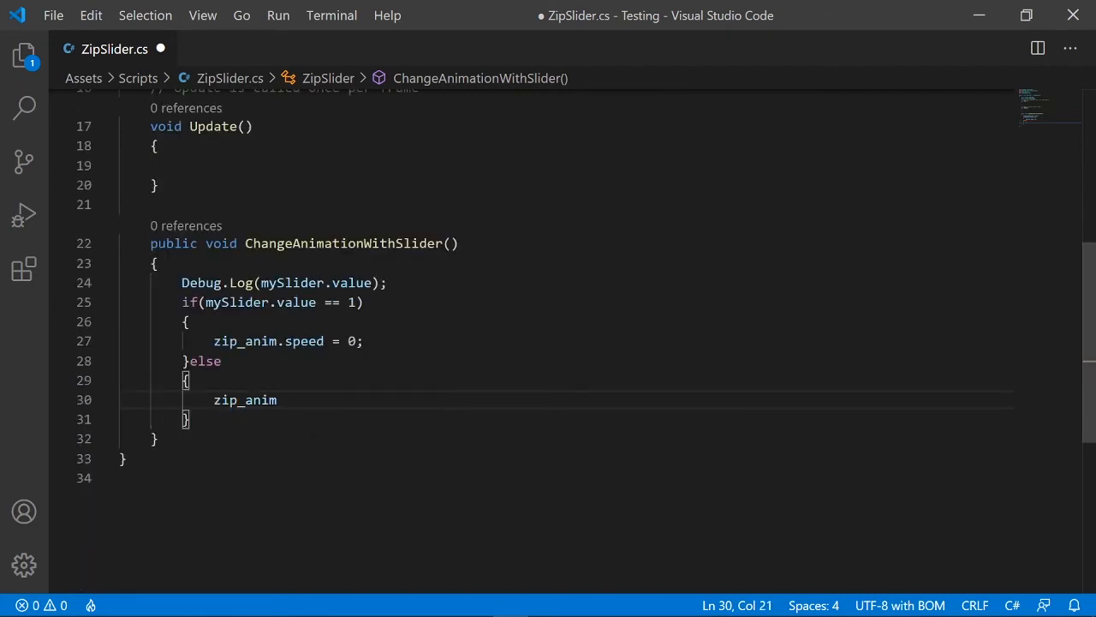
{"action": "type", "text": ".Play("}
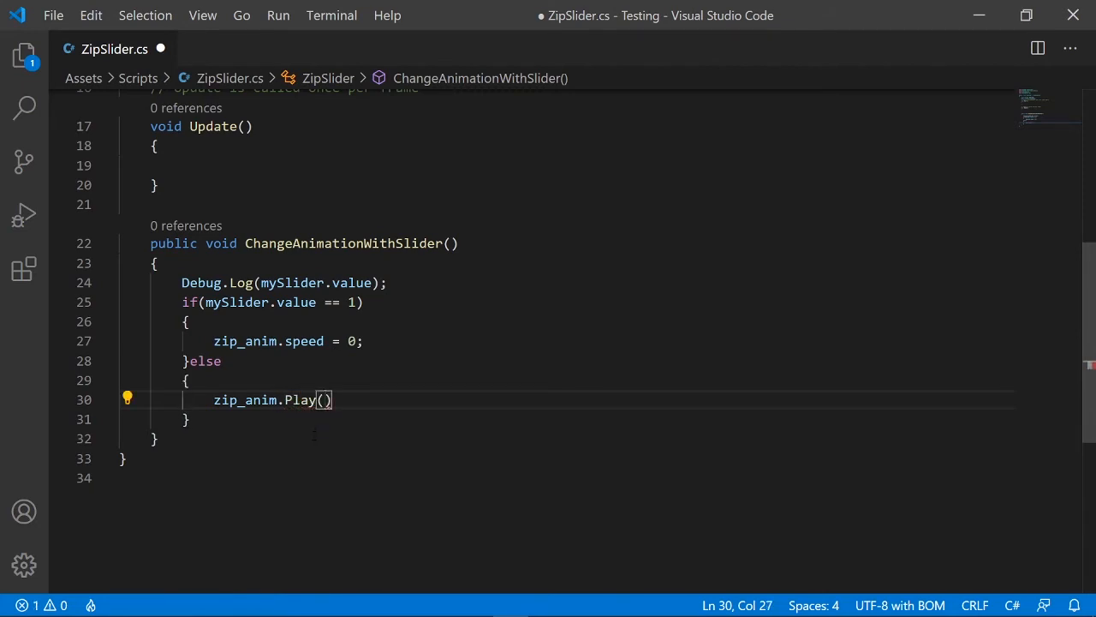
{"action": "type", "text": "\""}
{"action": "type", "text": "ZipOpen"}
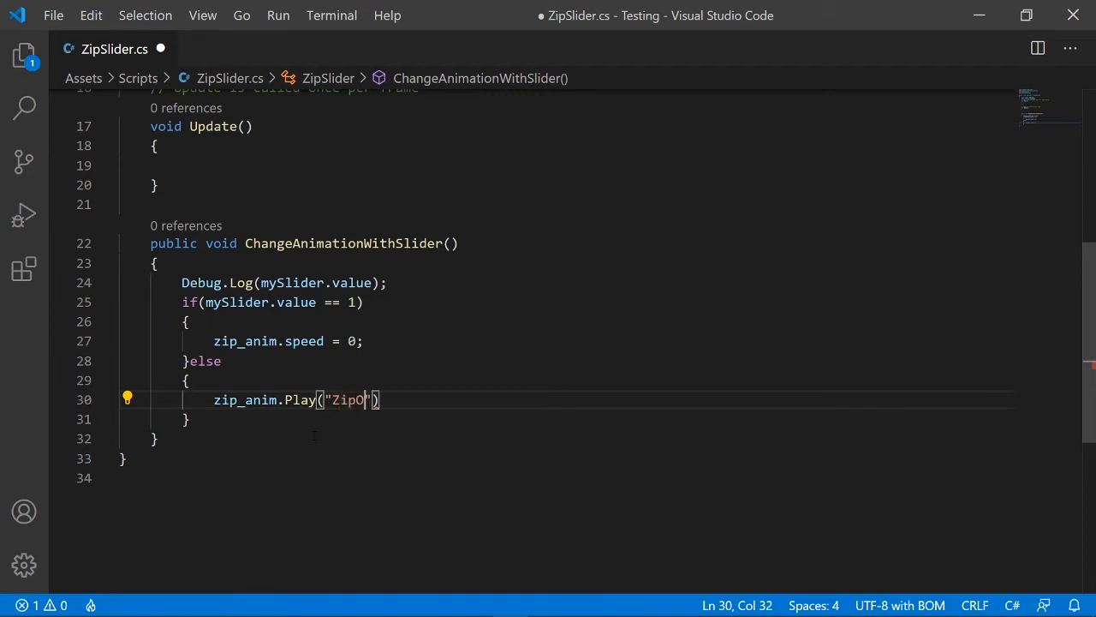
{"action": "type", "text": "\", -1, mys"}
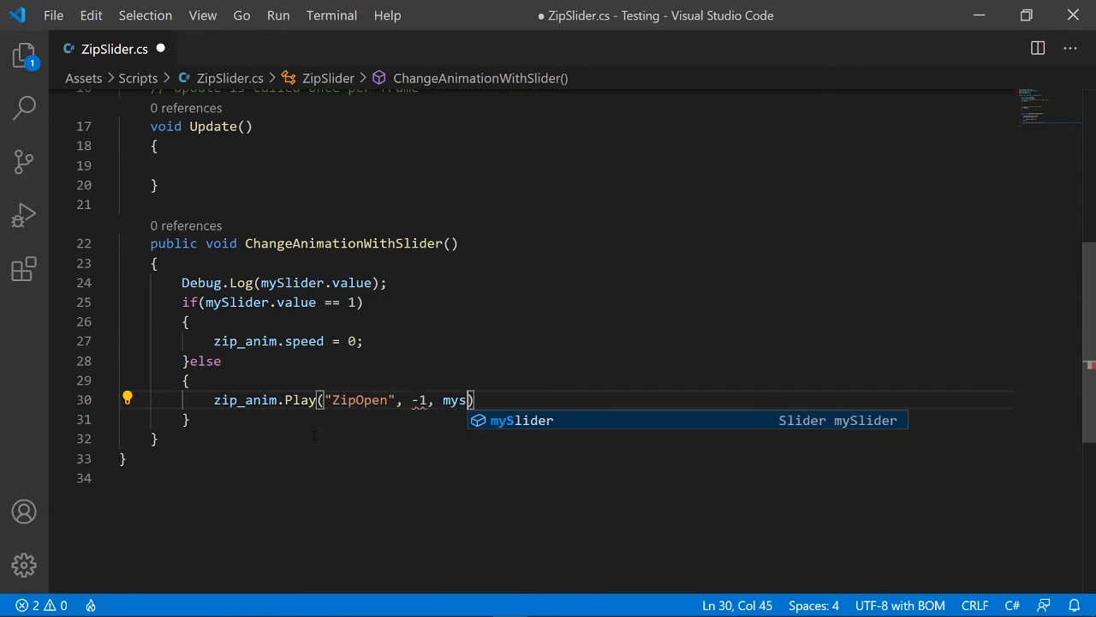
{"action": "key", "text": "Tab"}
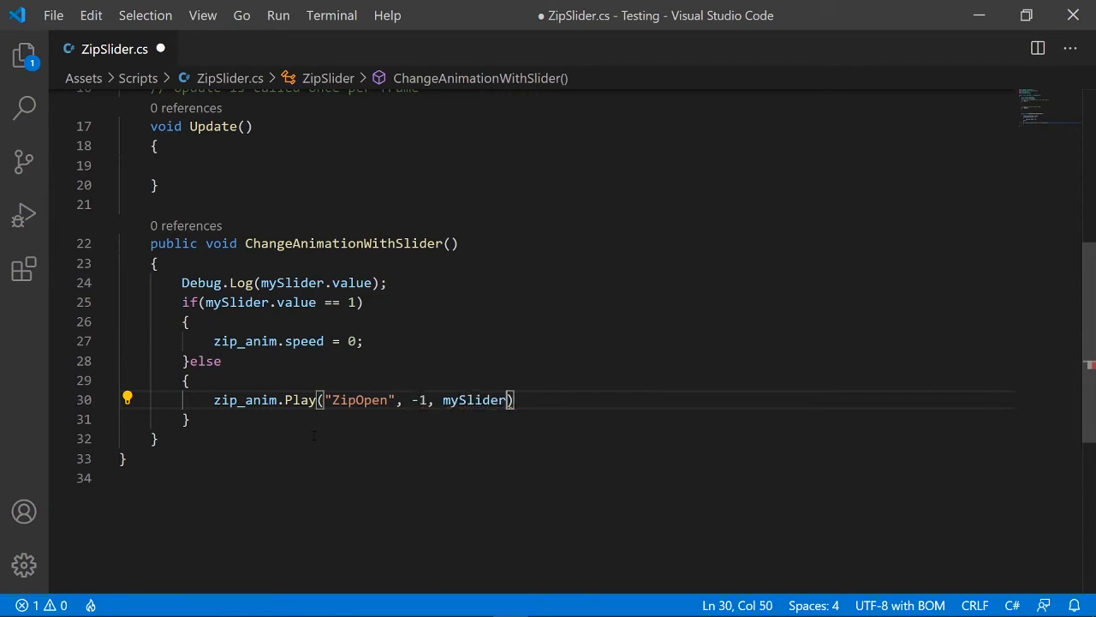
{"action": "type", "text": ".normali"}
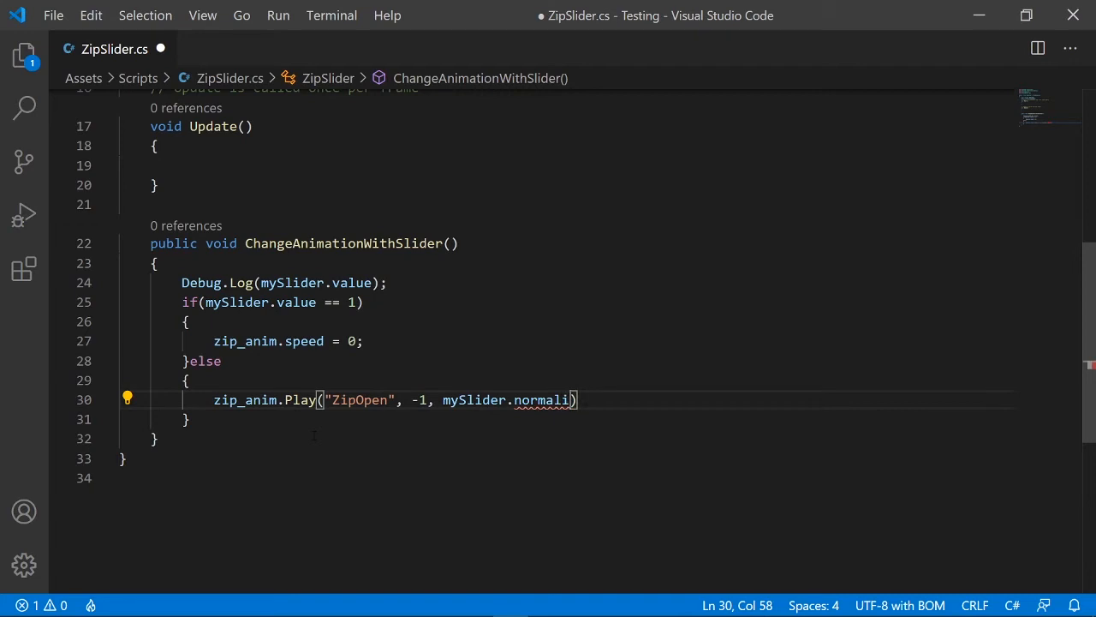
{"action": "type", "text": "zed"}
{"action": "type", "text": "Value"}
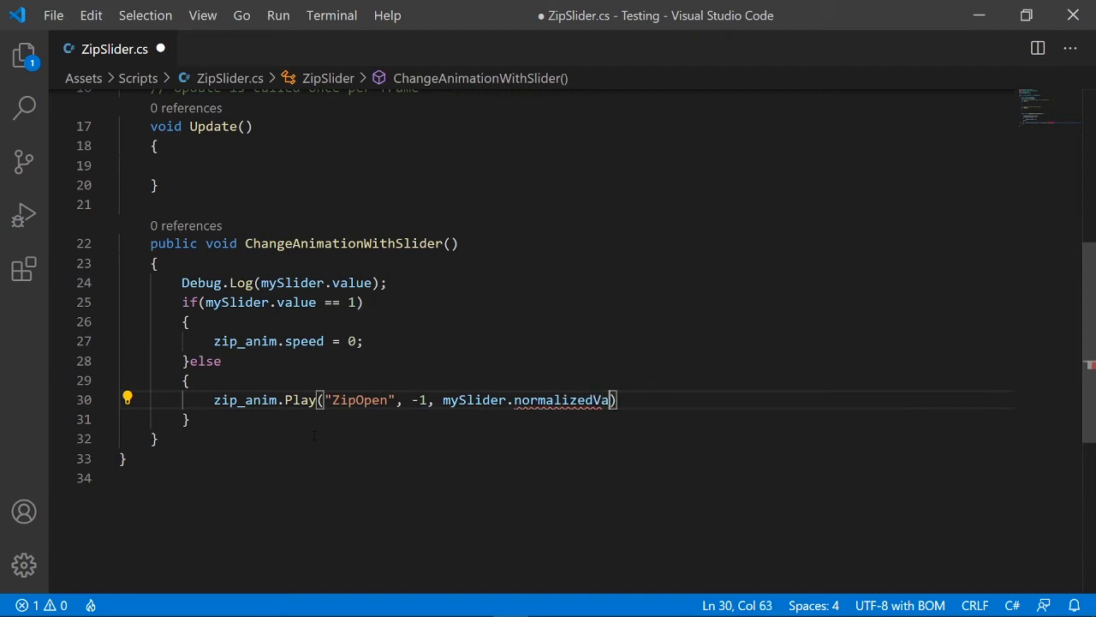
{"action": "type", "text": ");"}
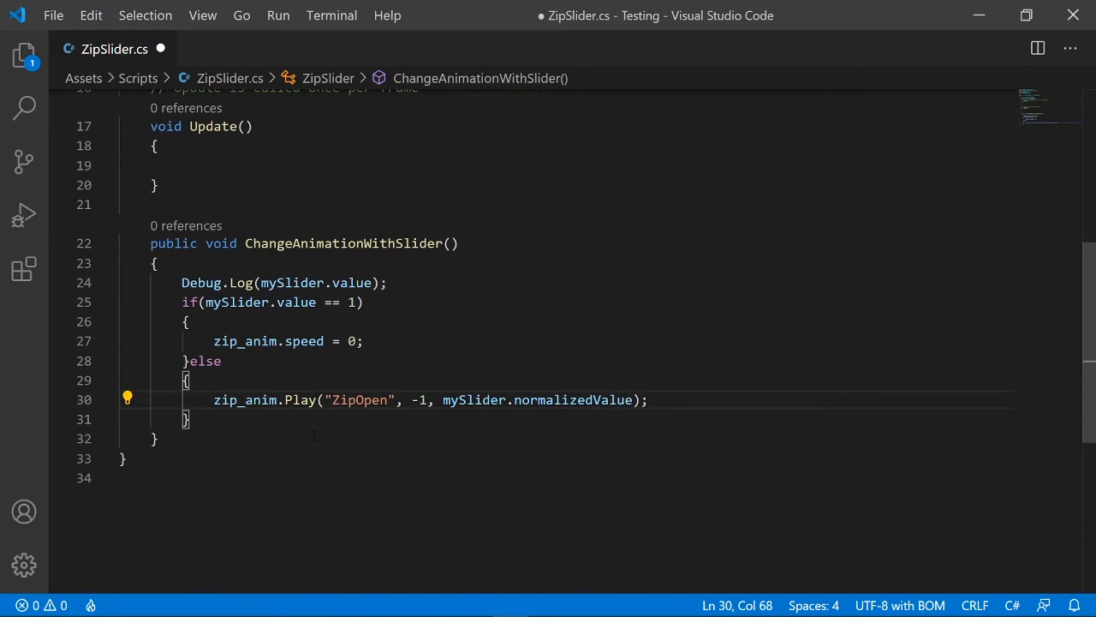
Step: Add zip_anim.speed = 1; below the Play line in the else block and save the script
{"action": "key", "text": "Return"}
{"action": "type", "text": "zip"}
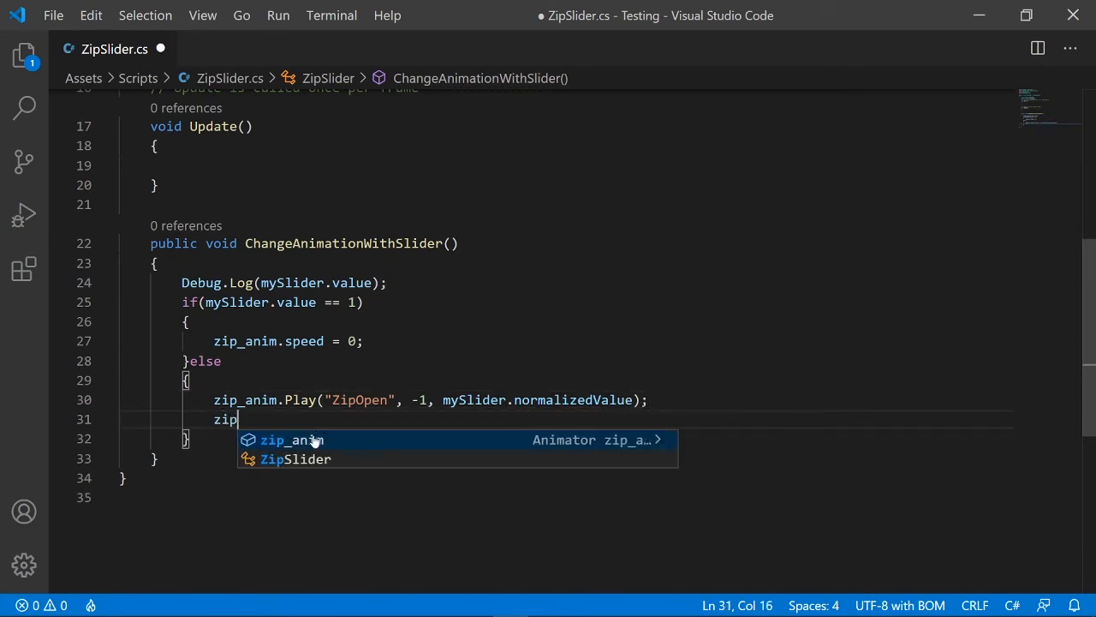
{"action": "type", "text": "_anim."}
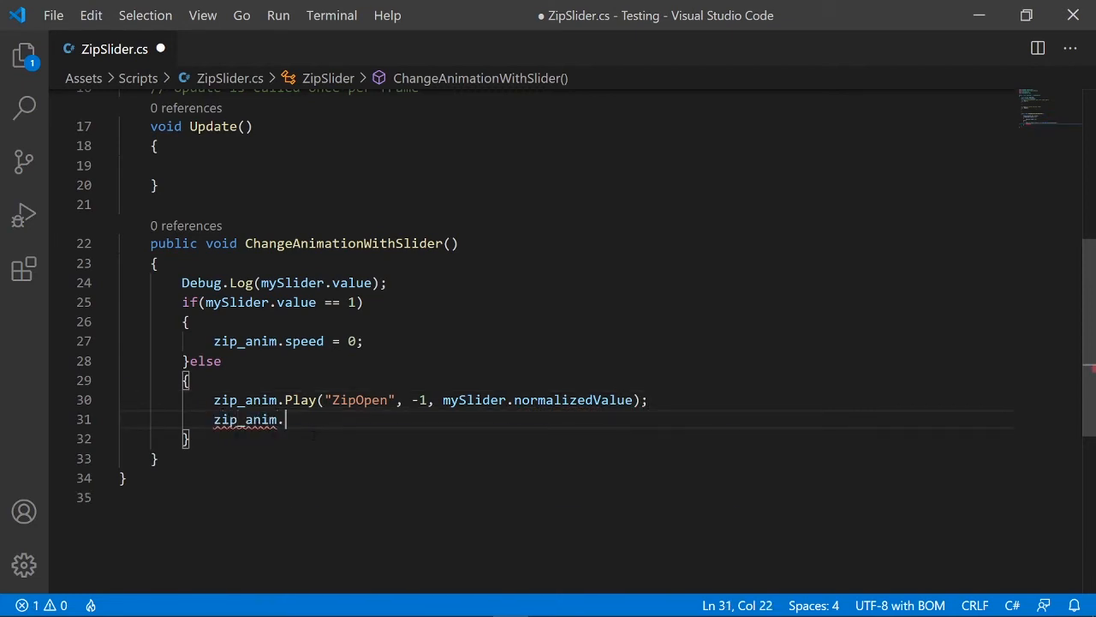
{"action": "type", "text": "speed = 1;"}
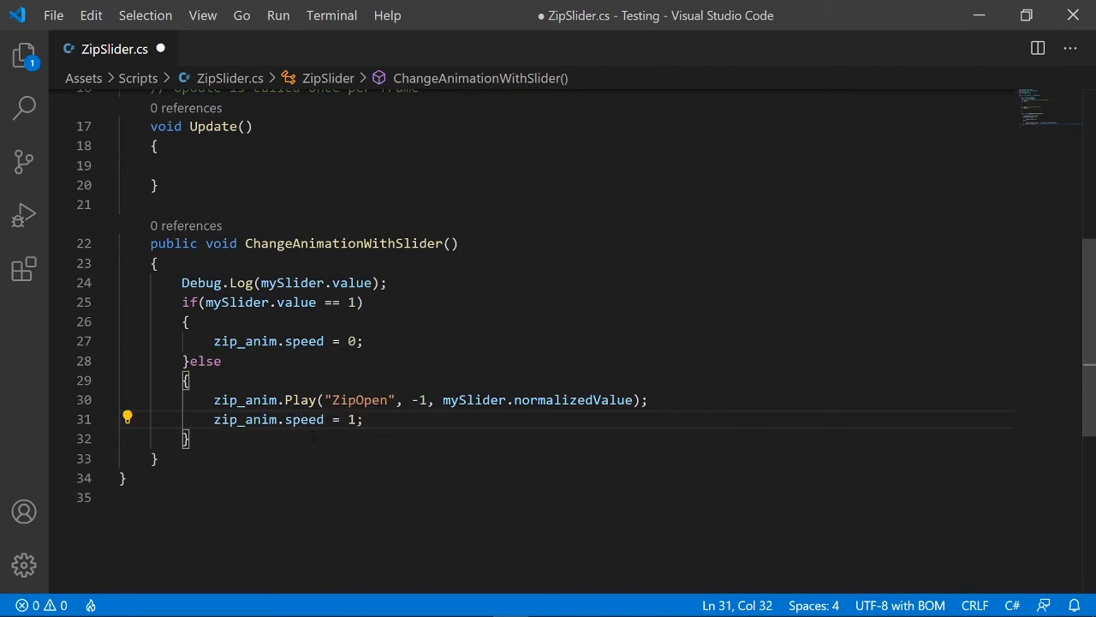
{"action": "key", "text": "ctrl+s"}
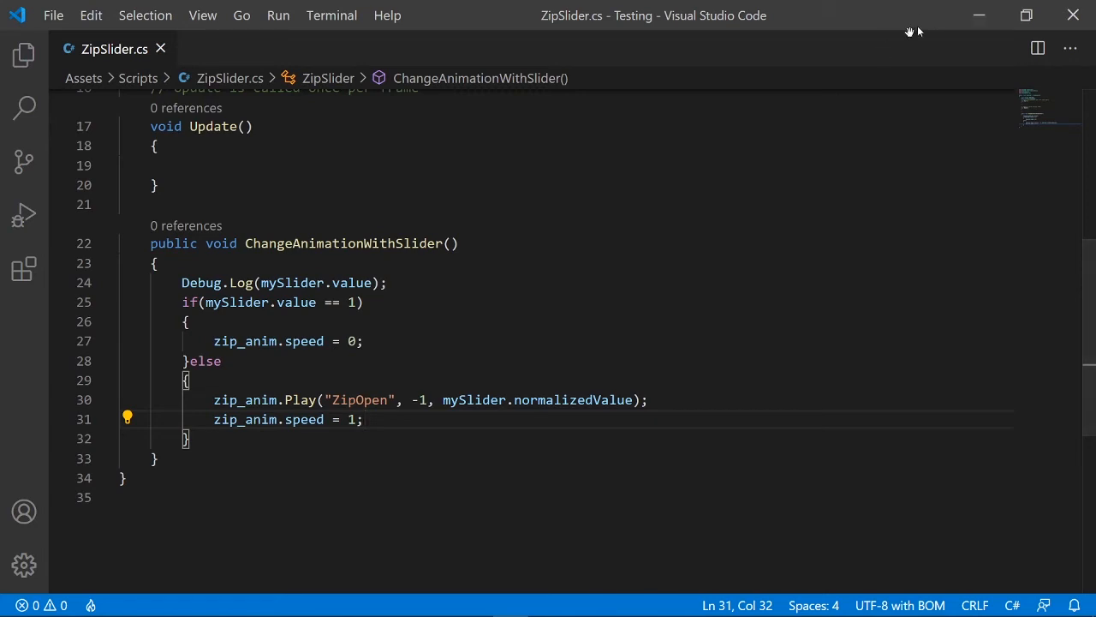
Step: Return to Unity and assign the Zip object to the Zip_anim field of ScriptHolder's Zip Slider component
{"action": "left_click", "coordinate": [980, 14]}
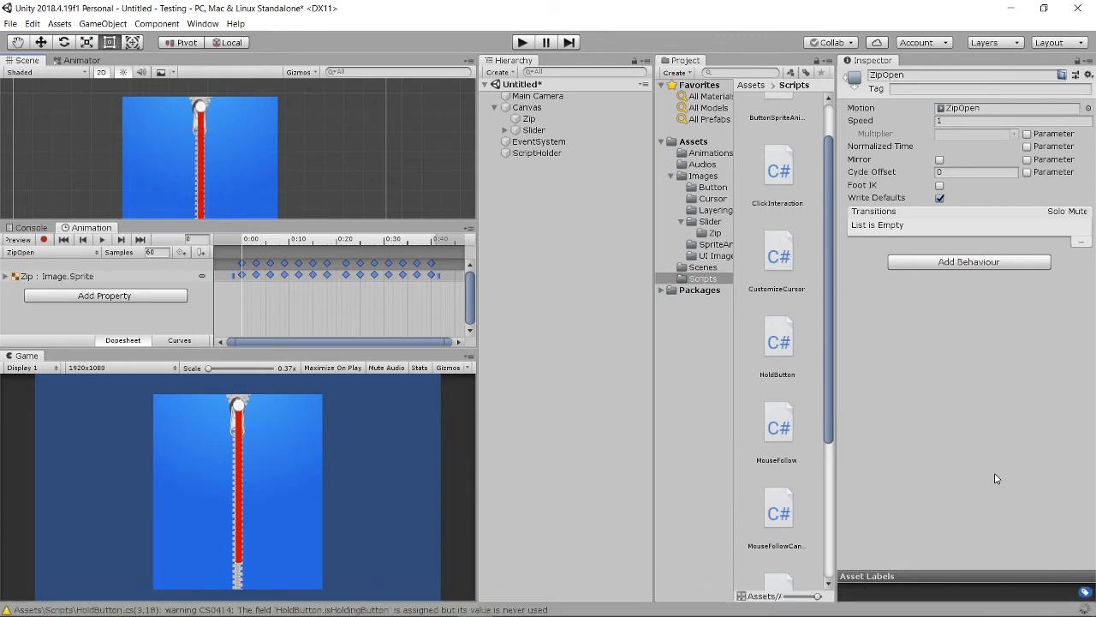
{"action": "left_click", "coordinate": [551, 153]}
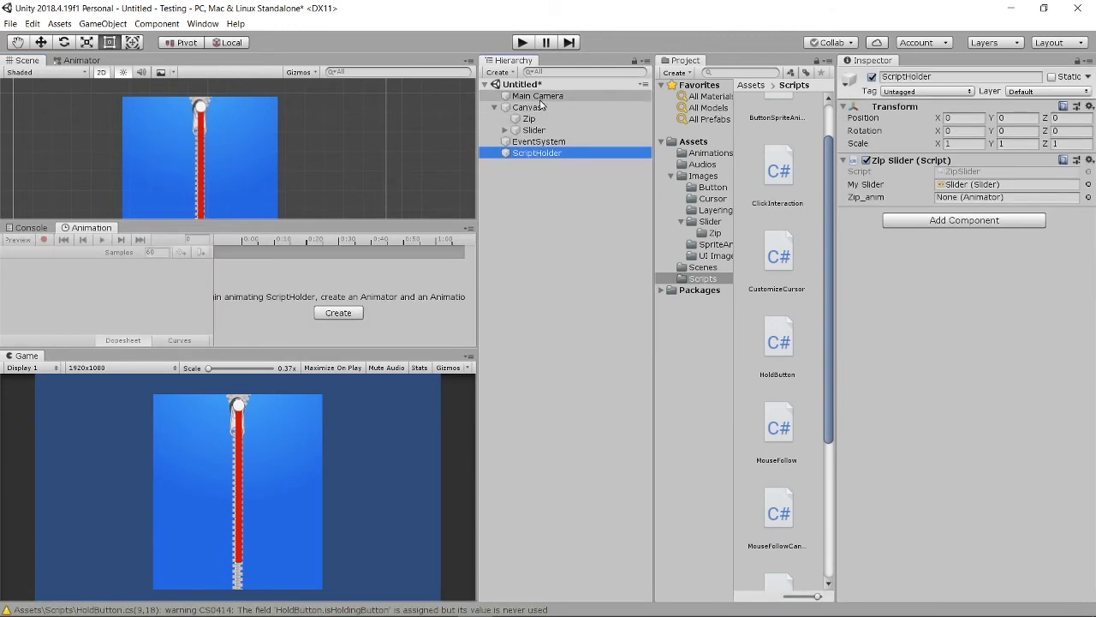
{"action": "left_click_drag", "start_coordinate": [540, 120], "coordinate": [991, 197]}
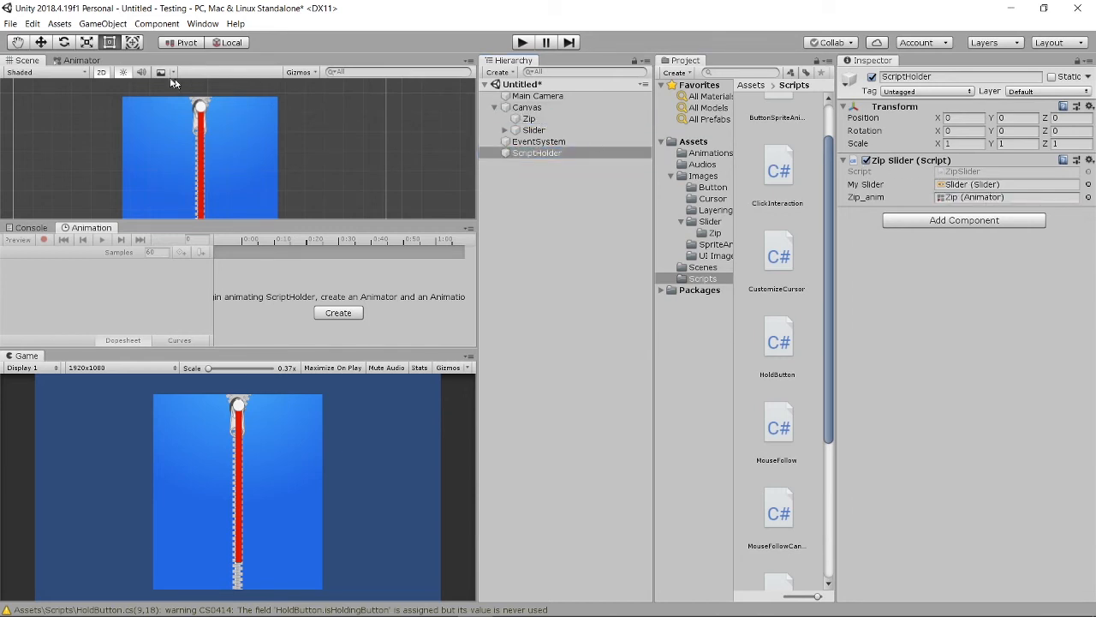
Step: Run the scene, pull the slider handle partway down to test the zip animation, and stop play mode
{"action": "left_click", "coordinate": [521, 43]}
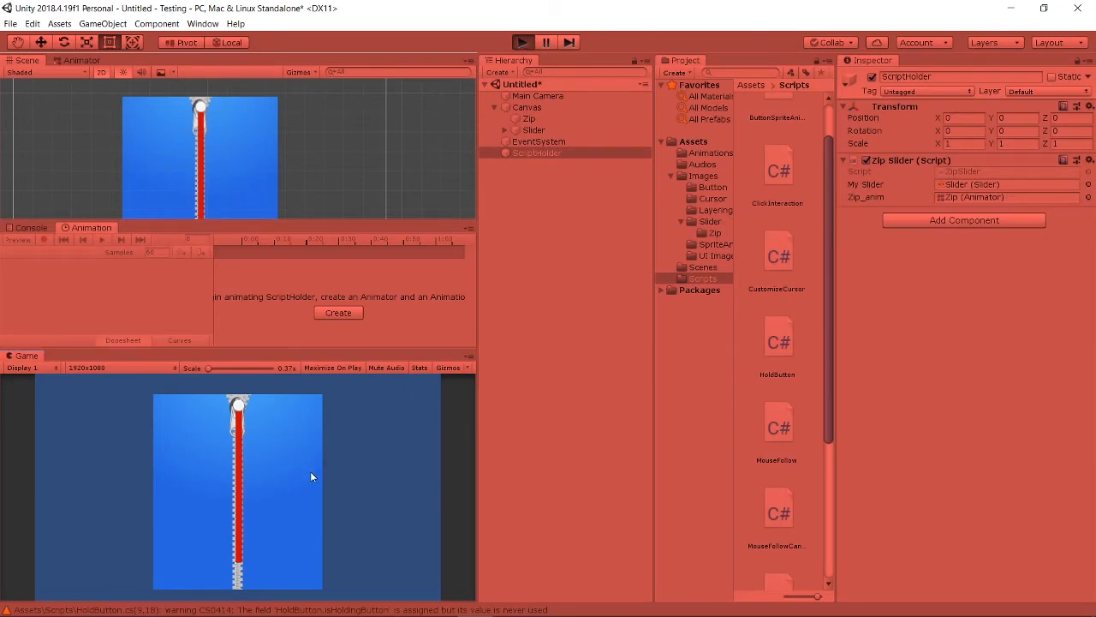
{"action": "left_click_drag", "start_coordinate": [239, 412], "coordinate": [252, 473]}
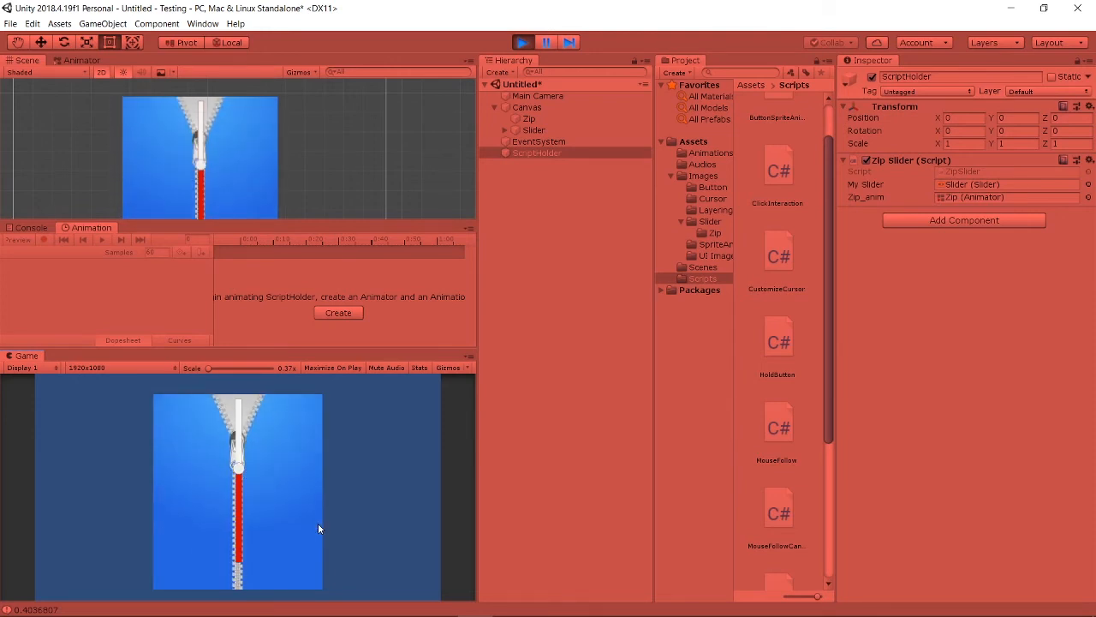
{"action": "left_click", "coordinate": [524, 42]}
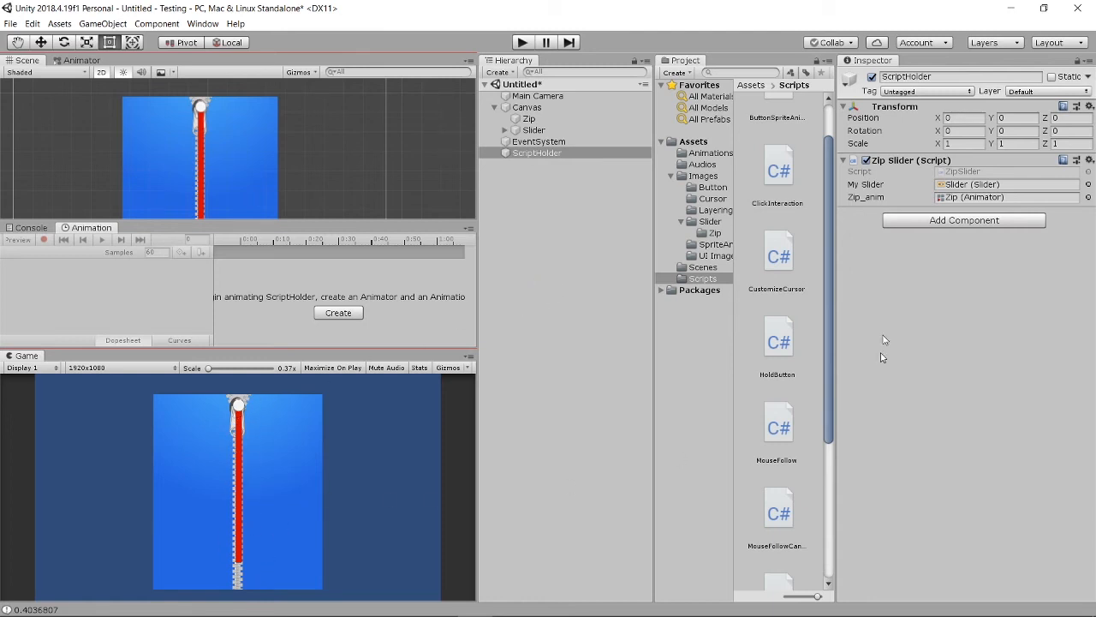
Step: Turn off Loop Time for the ZipOpen animation clip in the Animations folder
{"action": "left_click", "coordinate": [711, 152]}
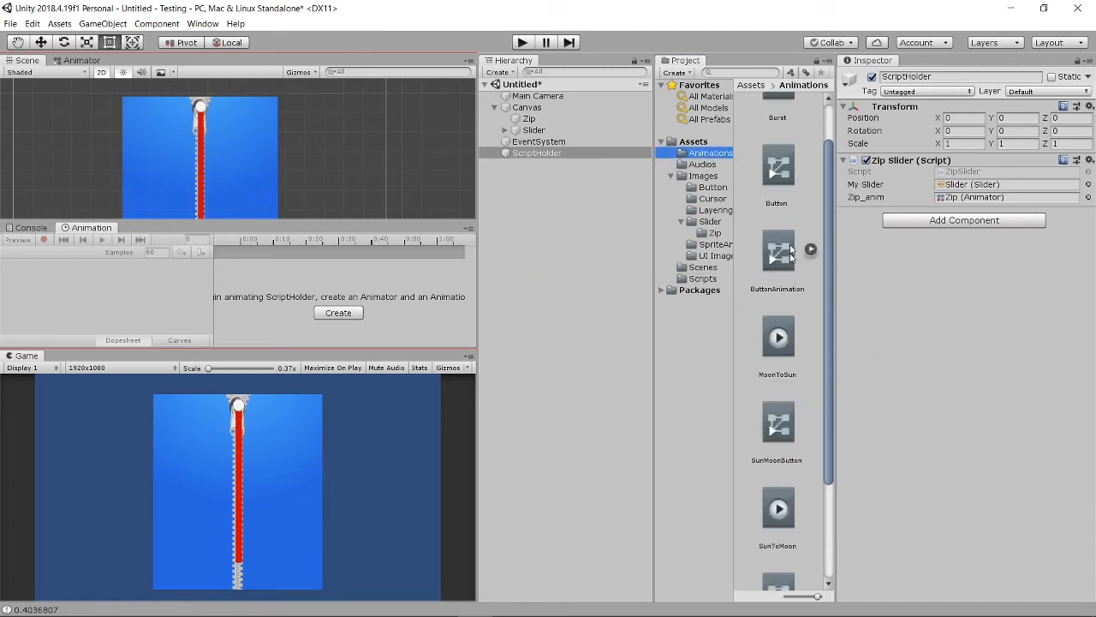
{"action": "scroll", "coordinate": [770, 403], "scroll_direction": "down", "scroll_amount": 3}
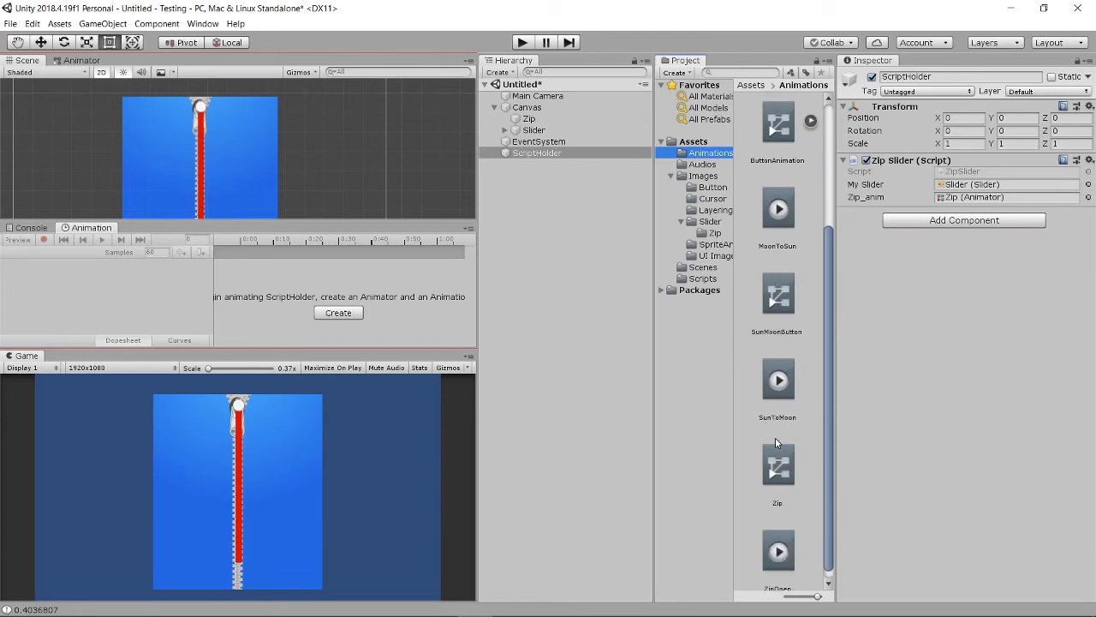
{"action": "left_click", "coordinate": [779, 541]}
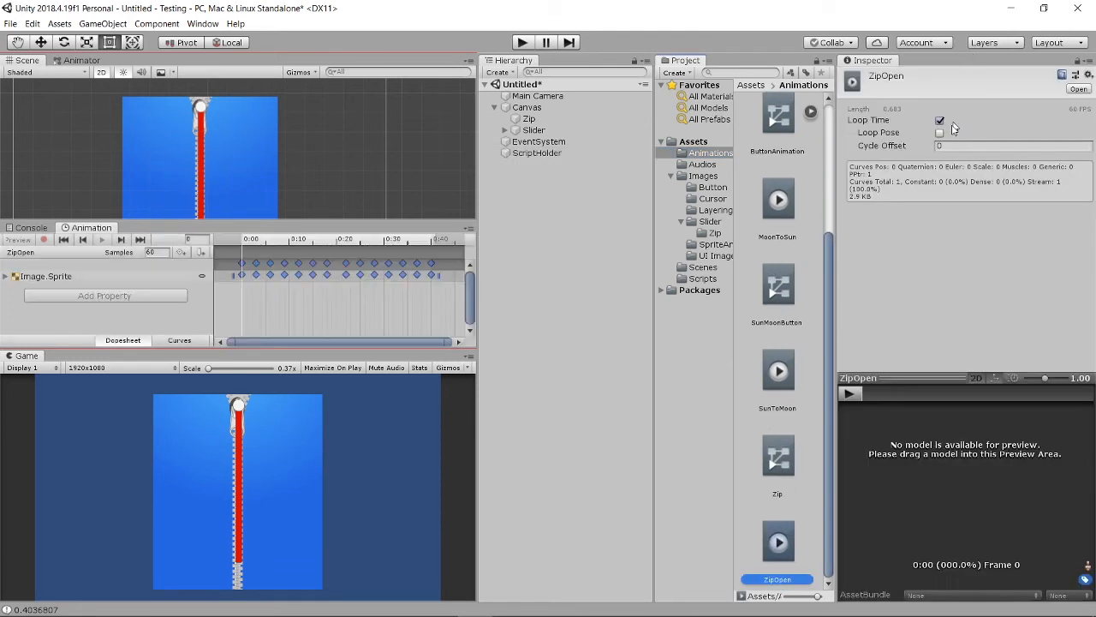
{"action": "left_click", "coordinate": [940, 122]}
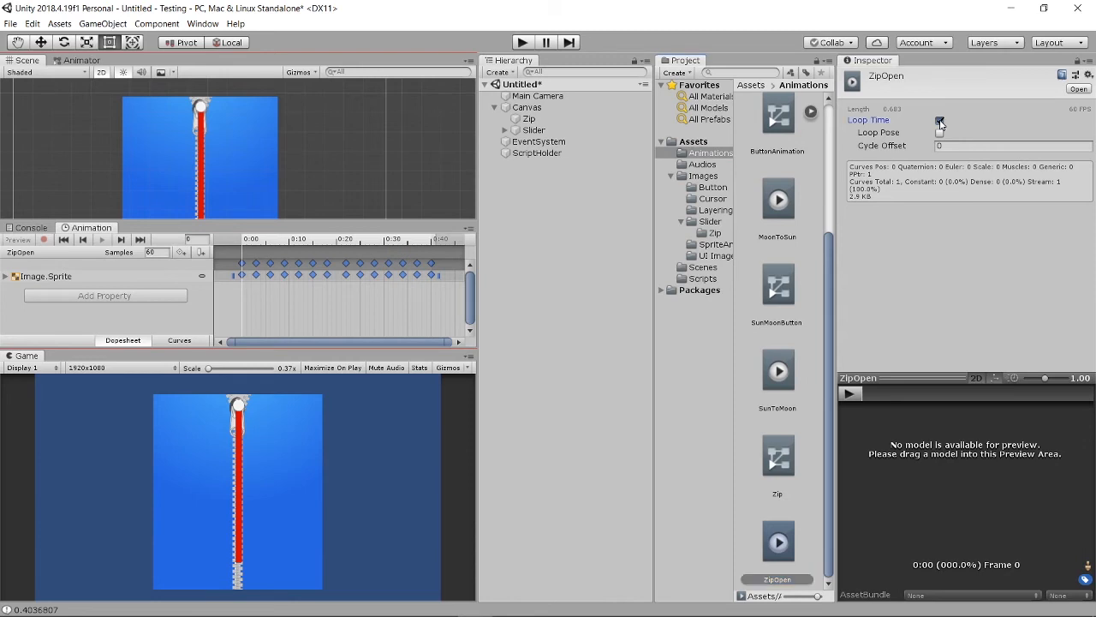
{"action": "left_click", "coordinate": [940, 122]}
Step: Play-test the slider with the non-looping ZipOpen clip by moving its handle slightly, and stop play mode
{"action": "left_click", "coordinate": [521, 43]}
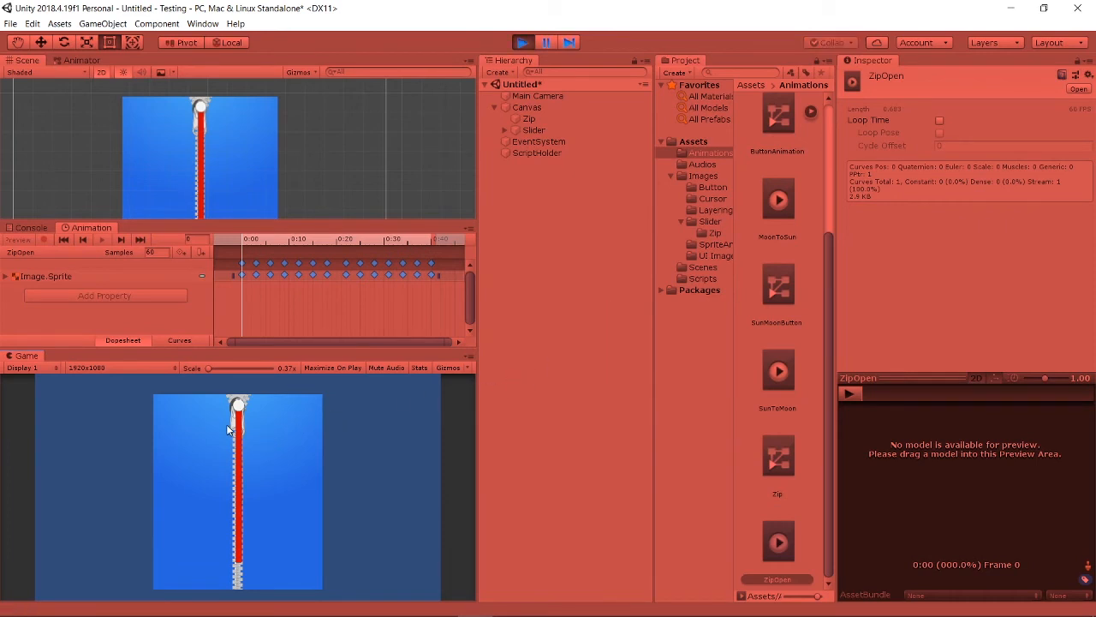
{"action": "left_click_drag", "start_coordinate": [226, 424], "coordinate": [238, 397]}
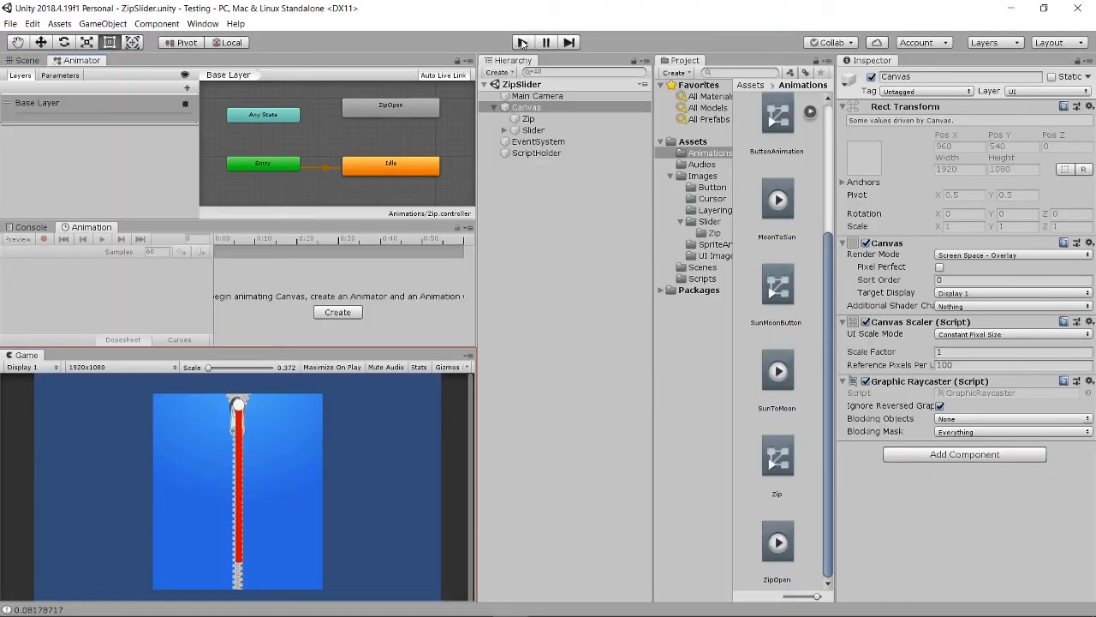
{"action": "left_click", "coordinate": [521, 42]}
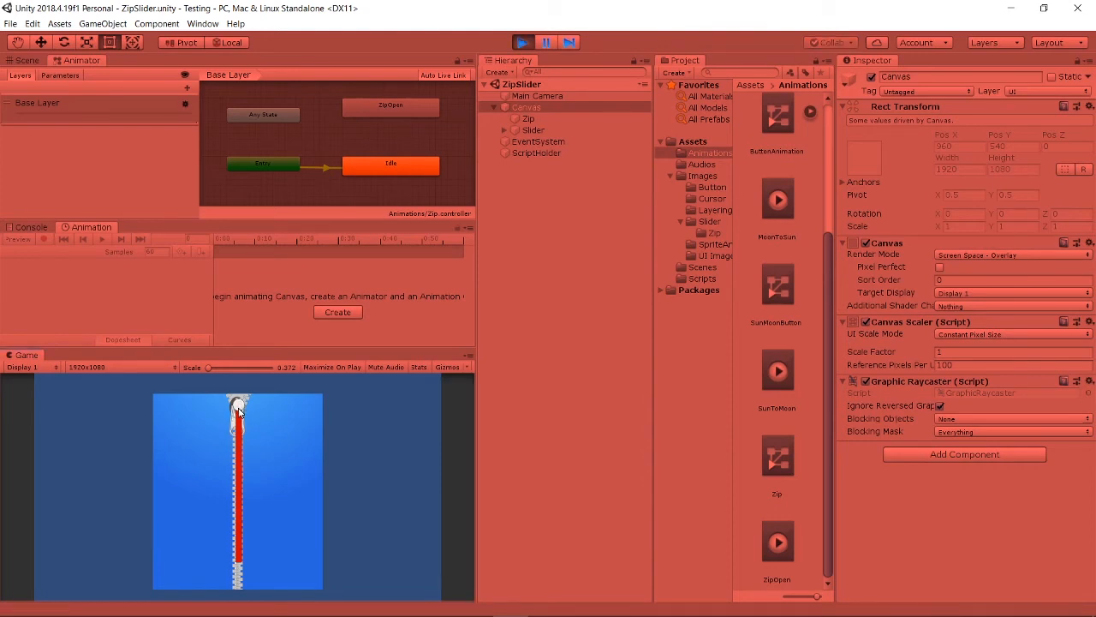
{"action": "mouse_move", "coordinate": [239, 412]}
{"action": "left_mouse_down"}
{"action": "mouse_move", "coordinate": [224, 561]}
{"action": "mouse_move", "coordinate": [238, 521]}
{"action": "mouse_move", "coordinate": [239, 416]}
{"action": "left_mouse_up"}
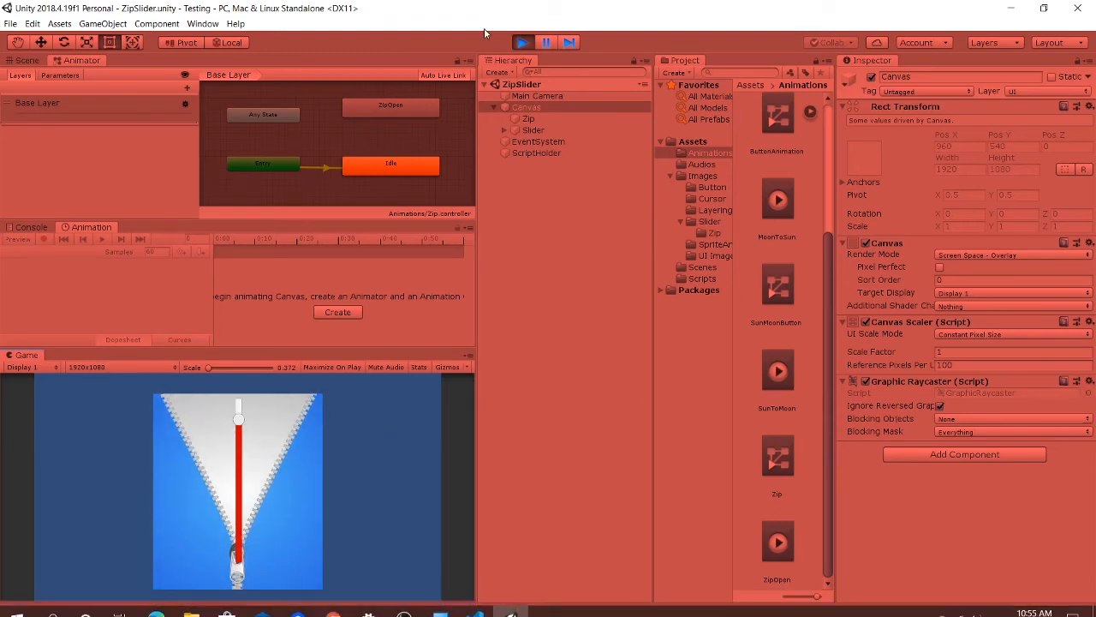
{"action": "left_click", "coordinate": [520, 43]}
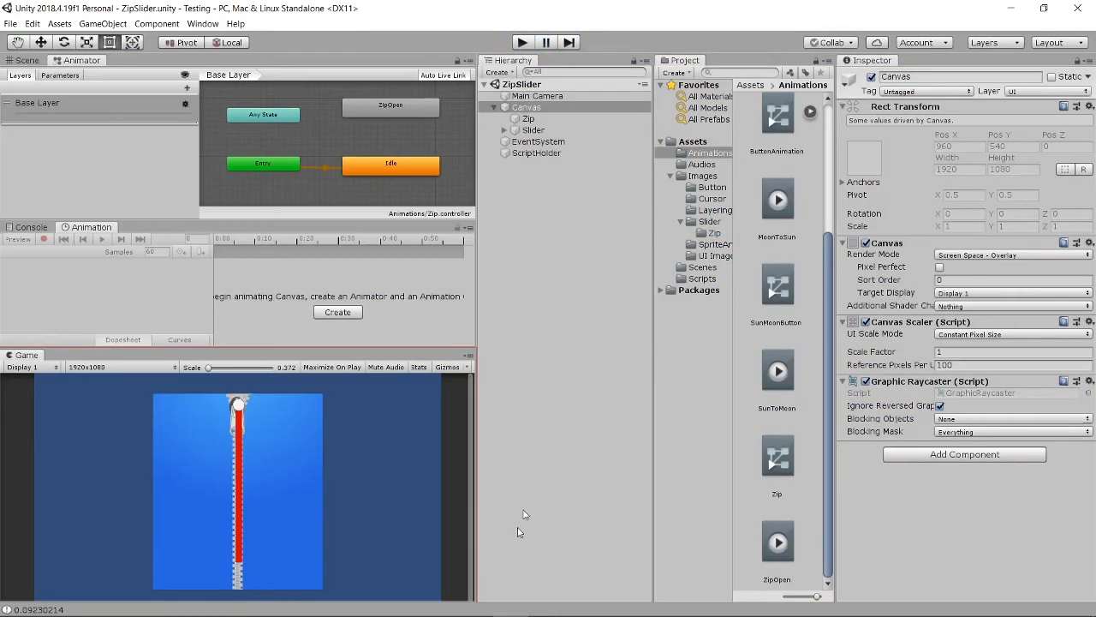
Step: In ZipSlider.cs in Visual Studio Code, set zip_anim.speed in the else block to 0, save the script and return to Unity
{"action": "left_click", "coordinate": [491, 607]}
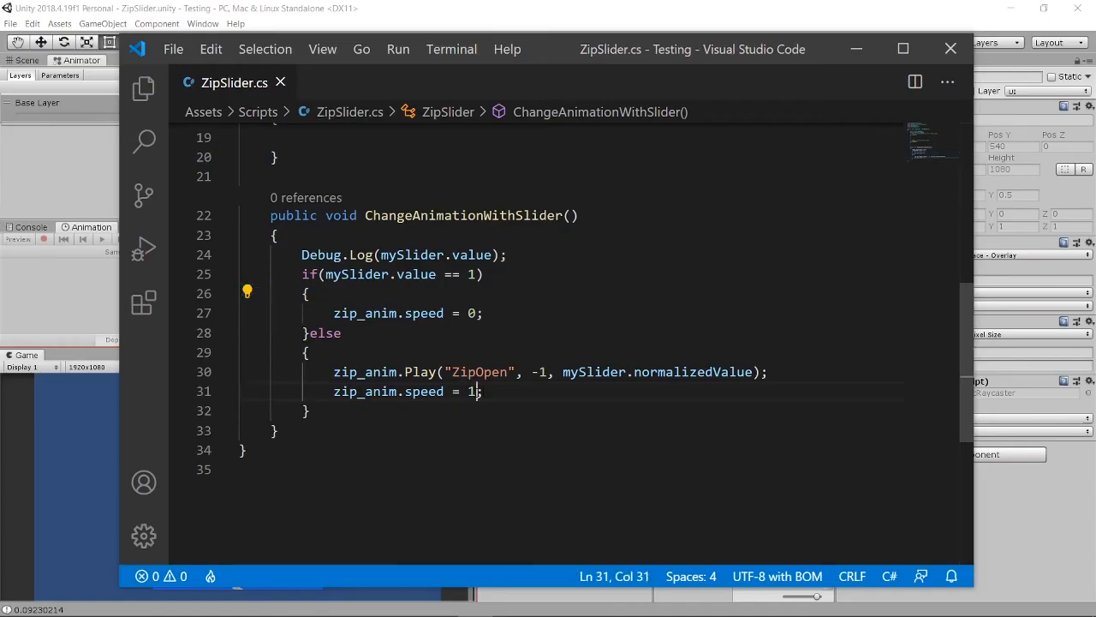
{"action": "key", "text": "BackSpace"}
{"action": "type", "text": "0"}
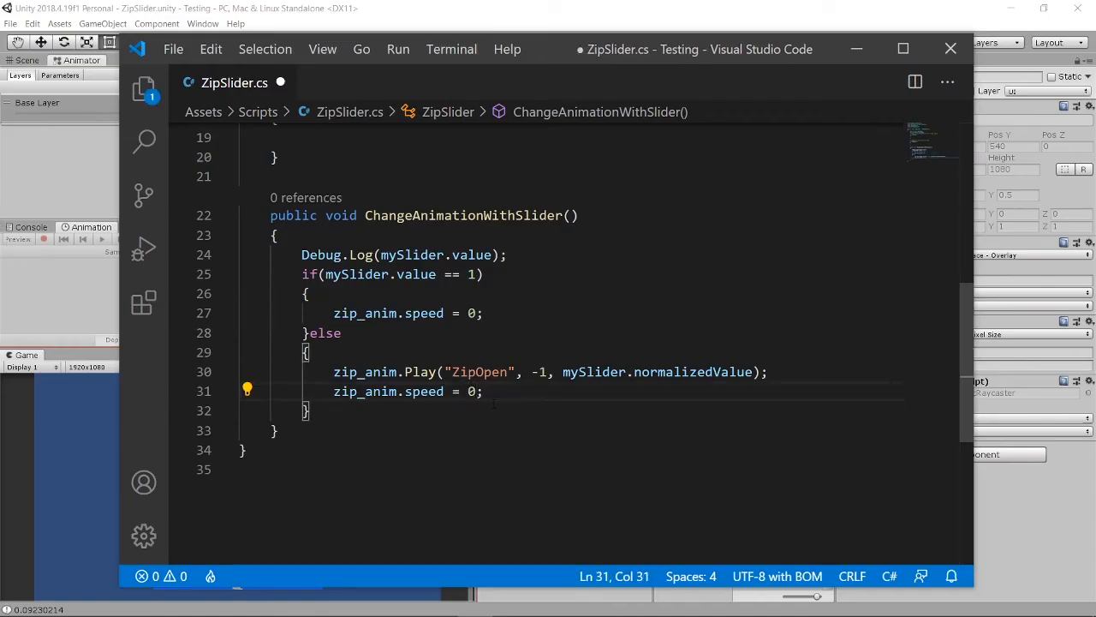
{"action": "key", "text": "ctrl+s"}
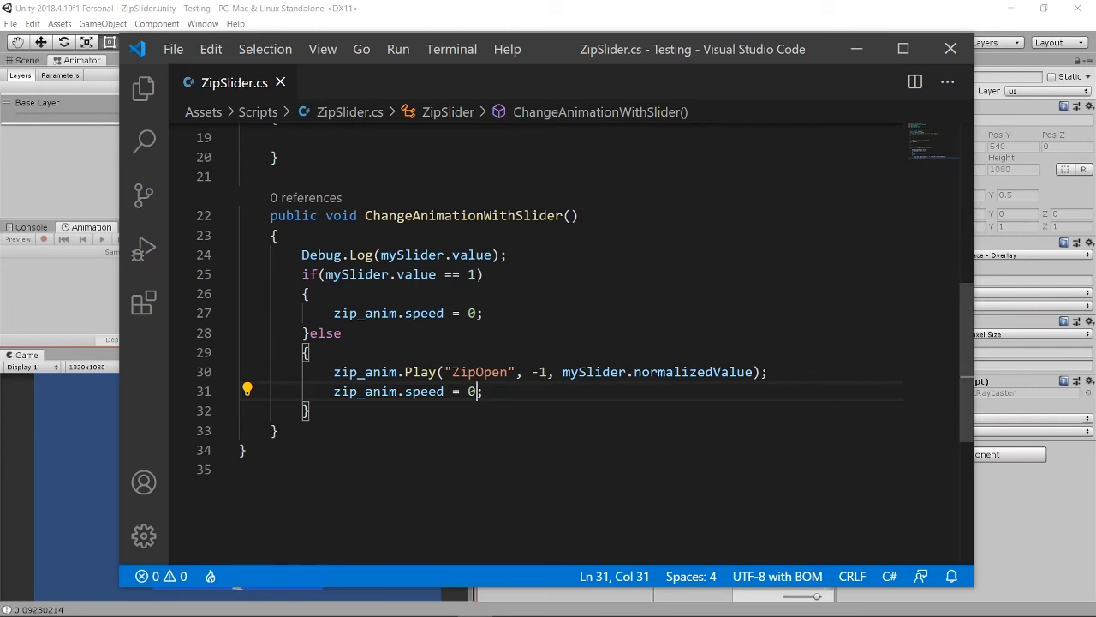
{"action": "left_click", "coordinate": [858, 52]}
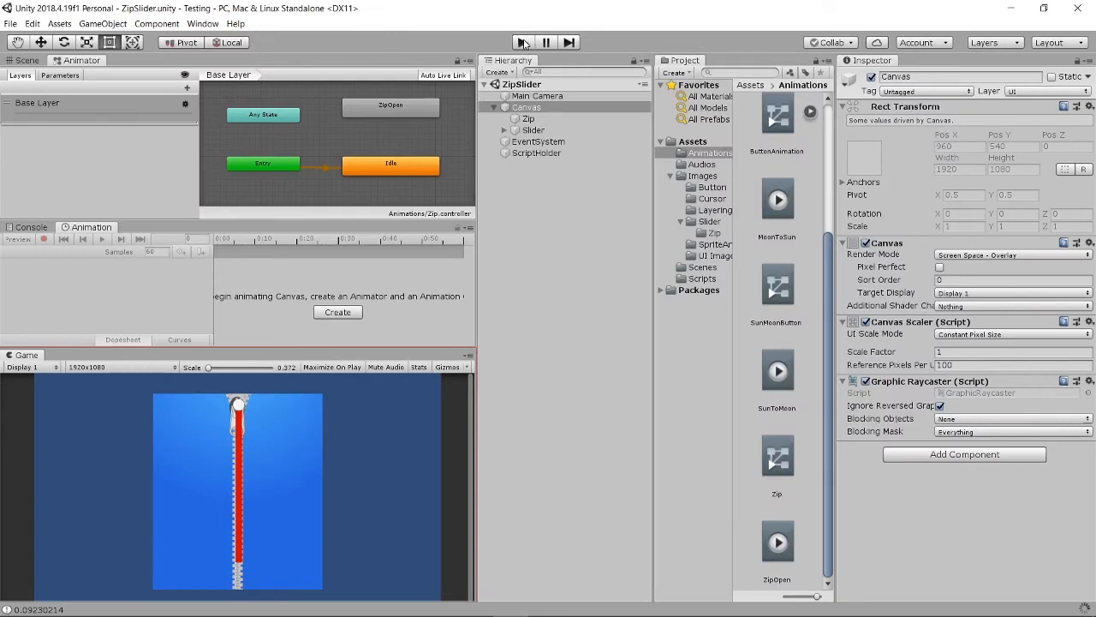
Step: Run the scene, slide the zip handle fully down and back up to test the script change, and stop play mode
{"action": "left_click", "coordinate": [523, 43]}
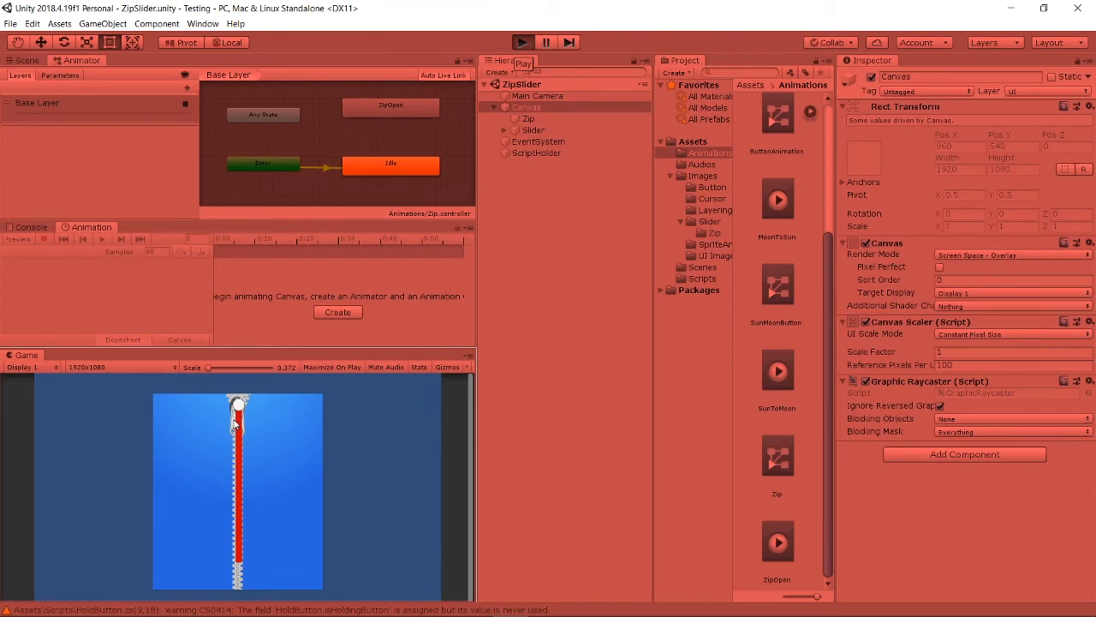
{"action": "left_click_drag", "start_coordinate": [239, 408], "coordinate": [242, 563]}
{"action": "left_click_drag", "start_coordinate": [240, 541], "coordinate": [237, 396]}
{"action": "left_click", "coordinate": [521, 43]}
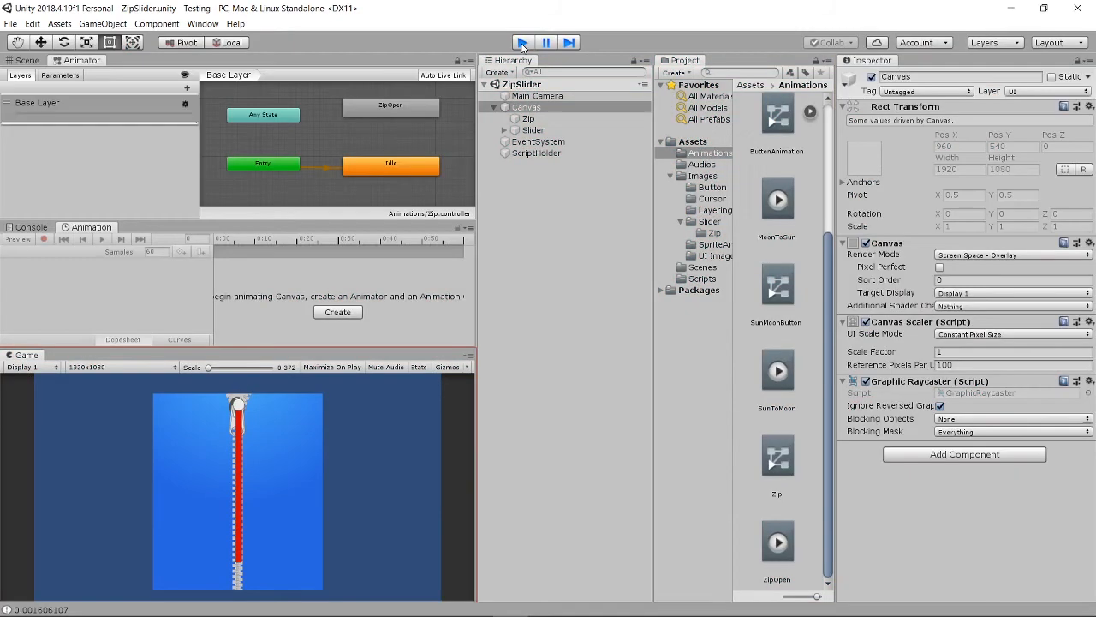
Step: Review the zip_anim.Play call in ZipSlider.cs and look up its parameters on the Animator.Play documentation page in Chrome
{"action": "left_click", "coordinate": [475, 604]}
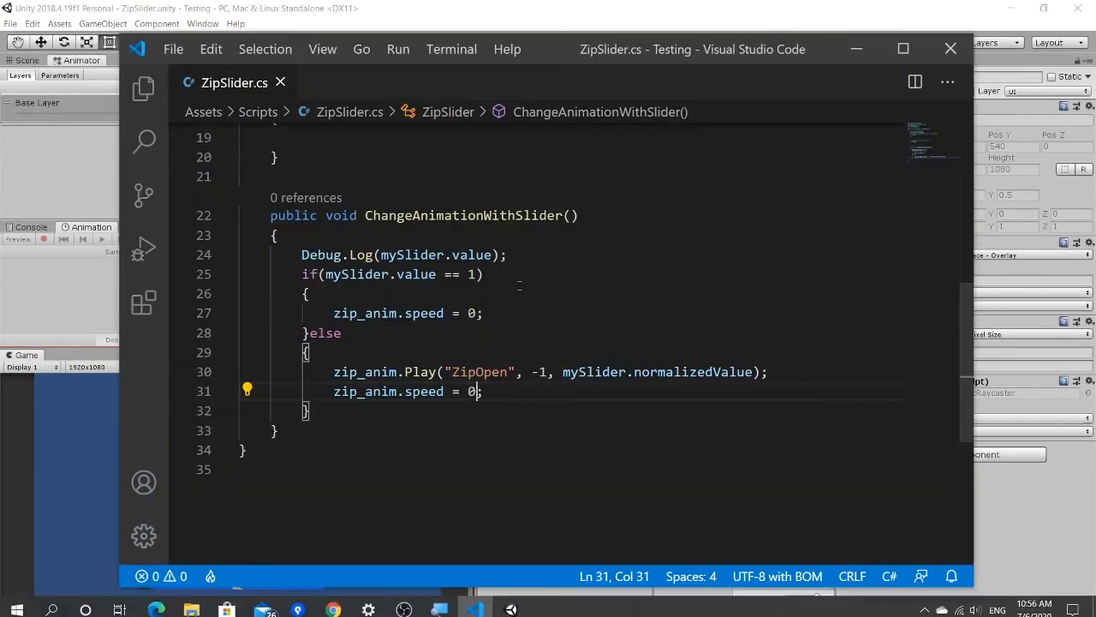
{"action": "left_click", "coordinate": [650, 371]}
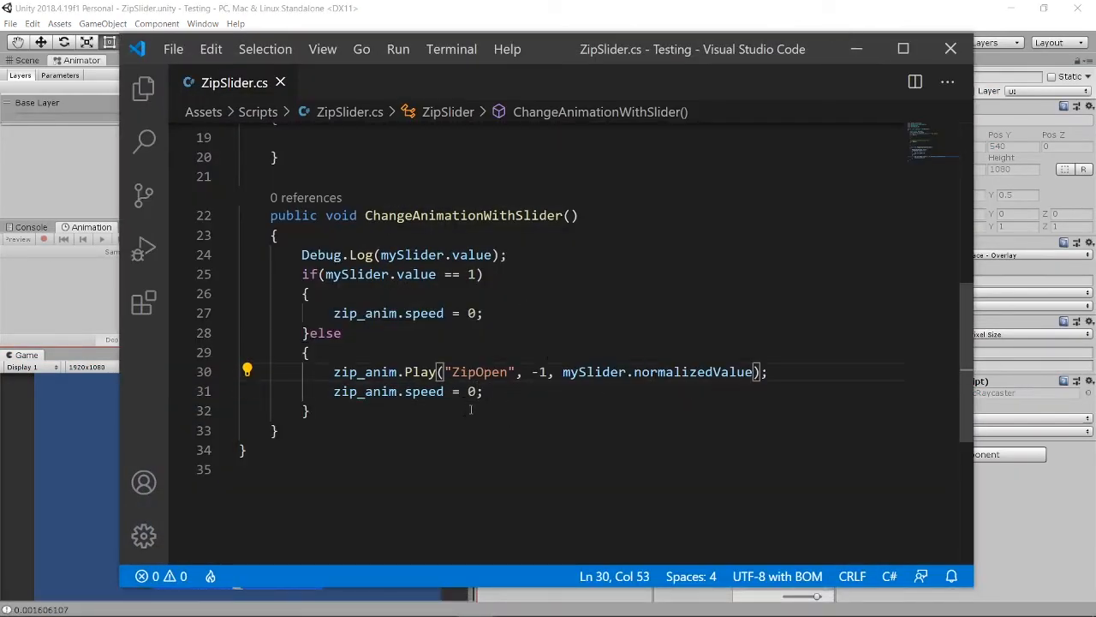
{"action": "left_click", "coordinate": [334, 610]}
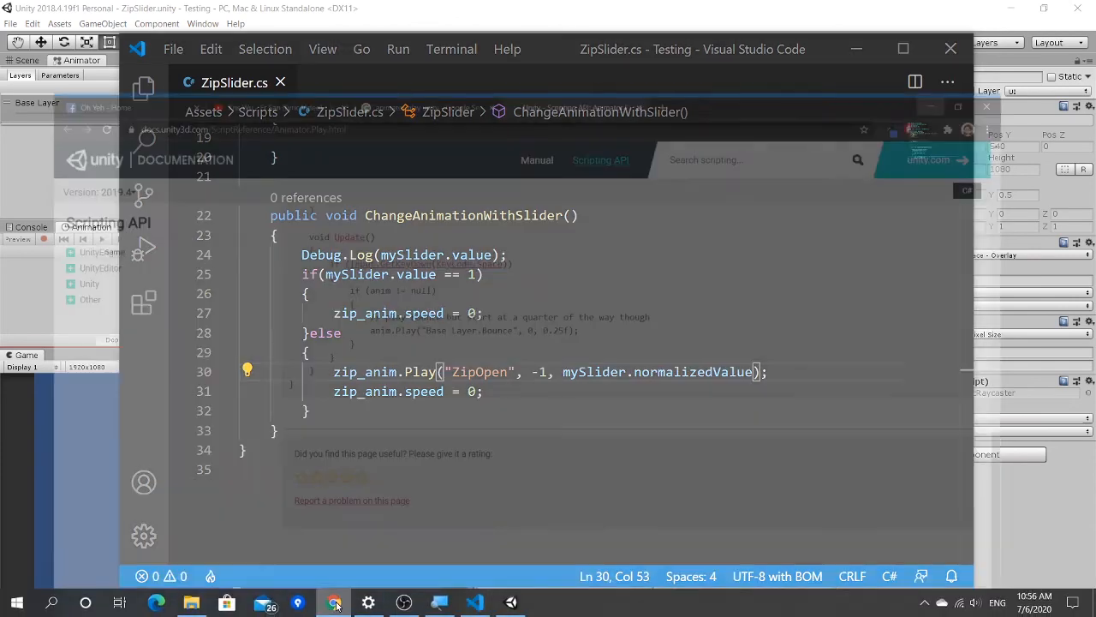
{"action": "scroll", "coordinate": [521, 345], "scroll_direction": "up", "scroll_amount": 9}
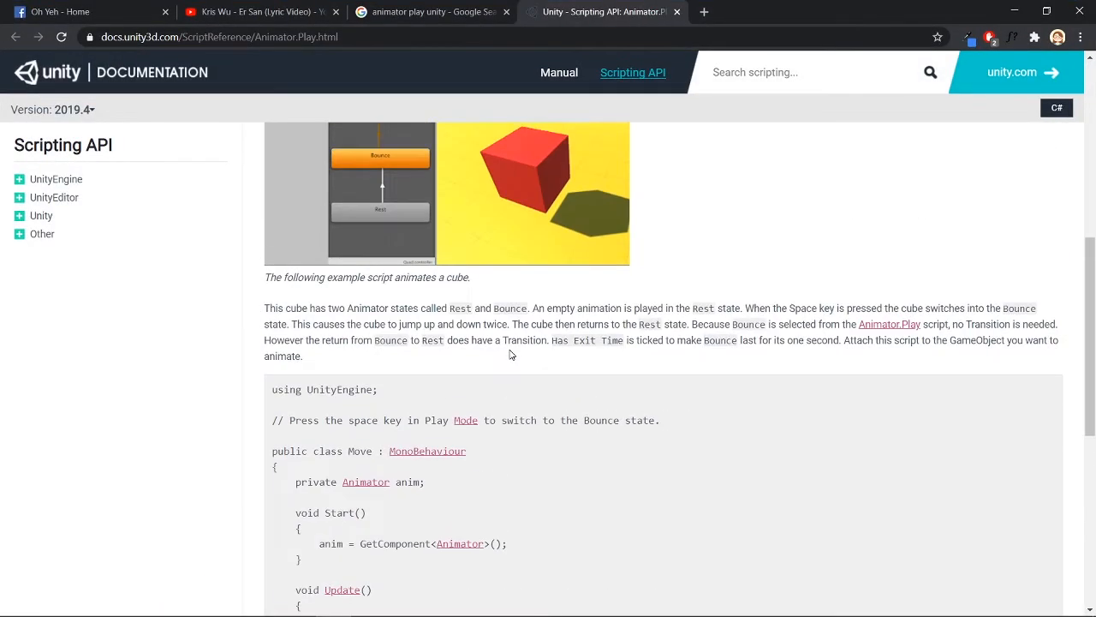
{"action": "scroll", "coordinate": [508, 354], "scroll_direction": "up", "scroll_amount": 2}
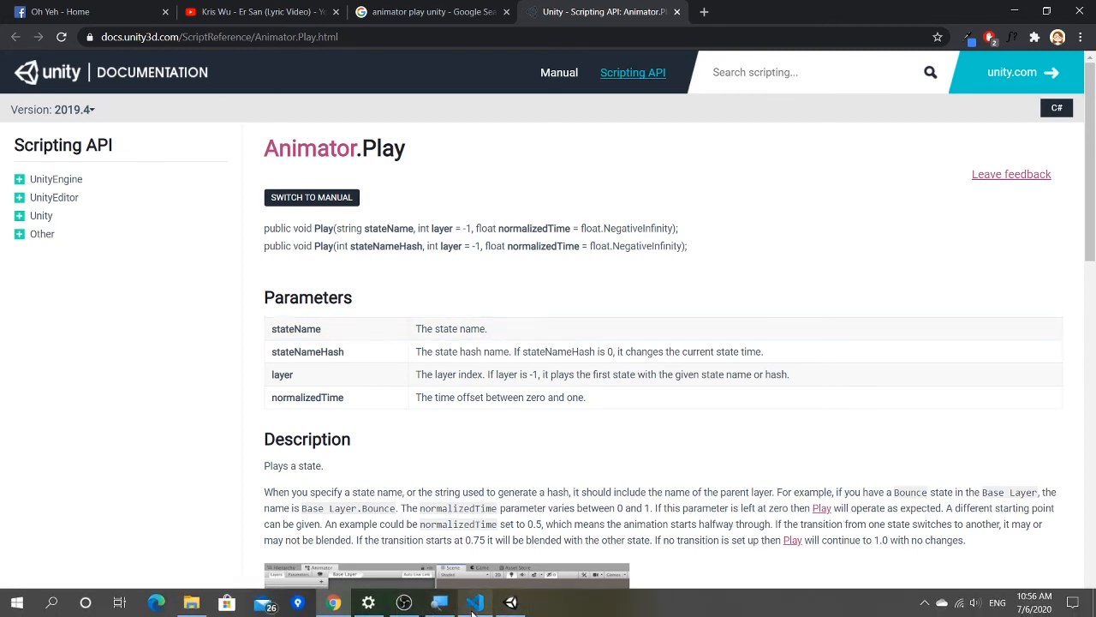
Step: Compare the "ZipOpen" state name in the script's Play call with the Zip object's animation clip in Unity
{"action": "left_click", "coordinate": [476, 612]}
{"action": "double_click", "coordinate": [477, 371]}
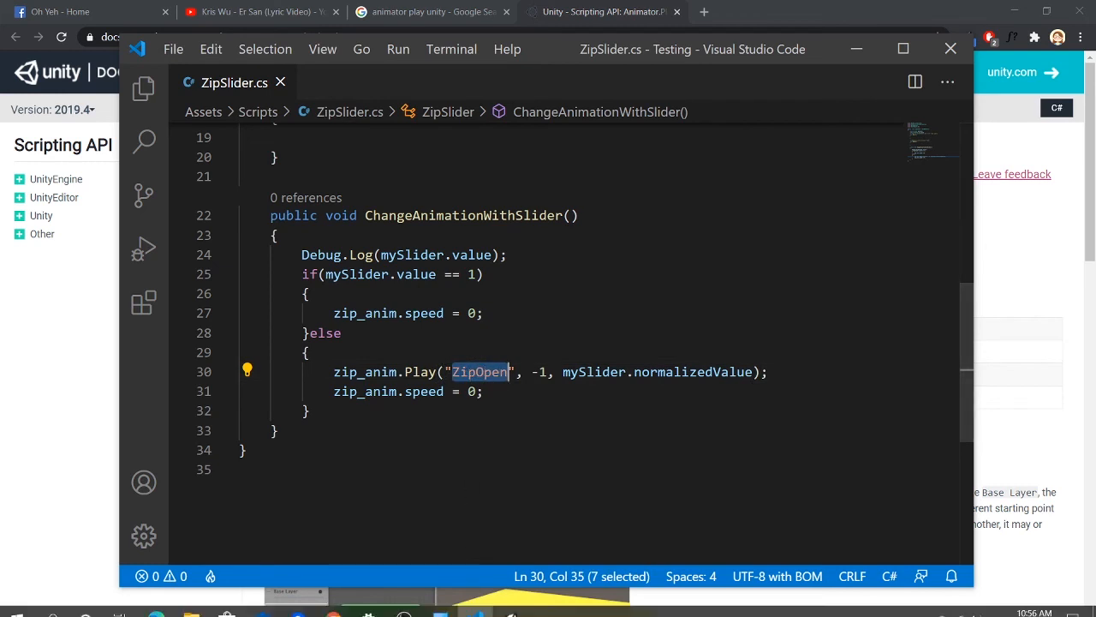
{"action": "left_click", "coordinate": [510, 603]}
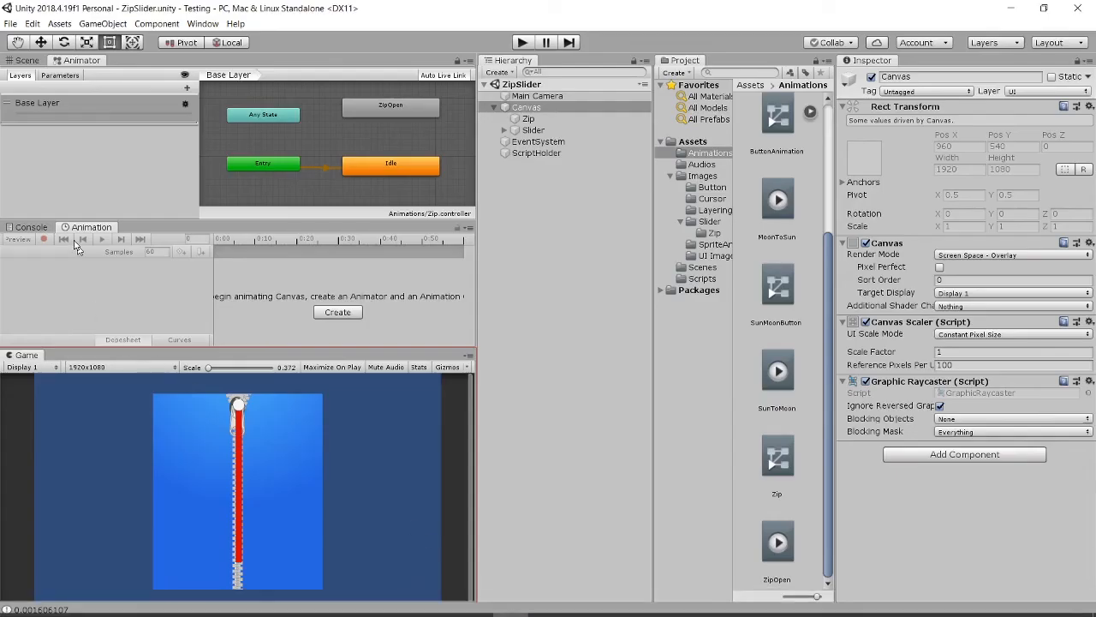
{"action": "left_click", "coordinate": [566, 120]}
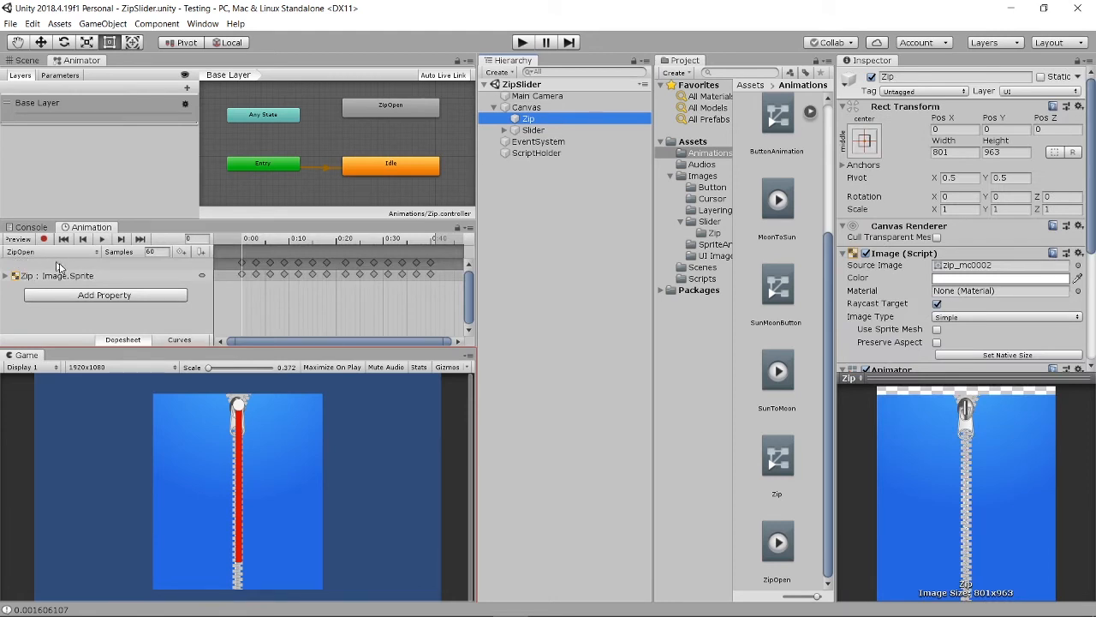
Step: Read the Animator.Play documentation's parameters, description and example script in Chrome, and return to Unity
{"action": "left_click", "coordinate": [334, 608]}
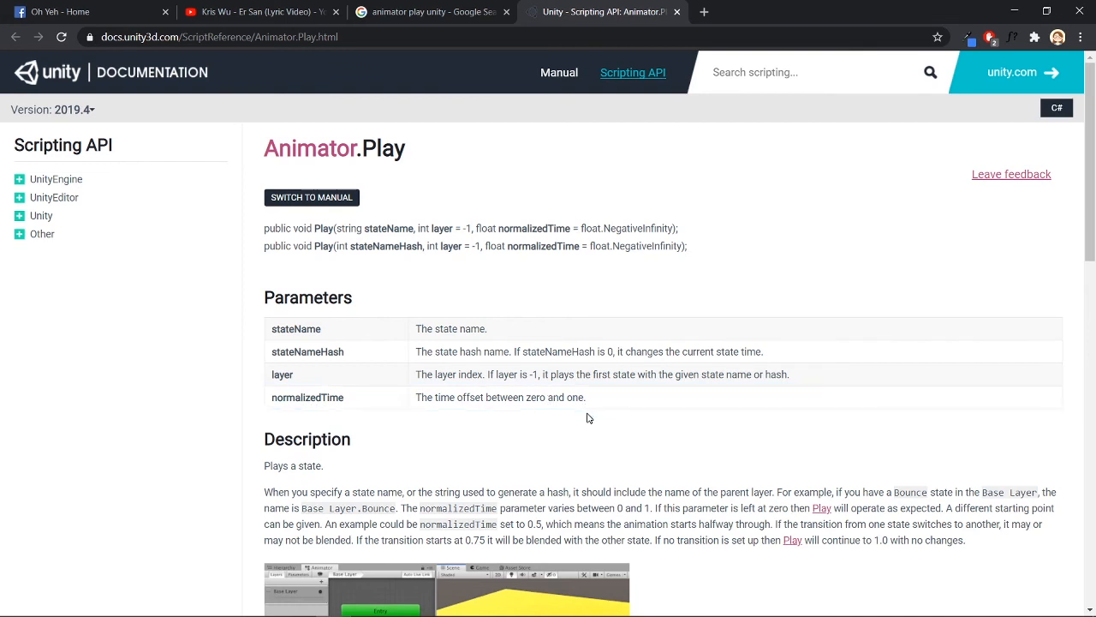
{"action": "scroll", "coordinate": [588, 457], "scroll_direction": "down", "scroll_amount": 1}
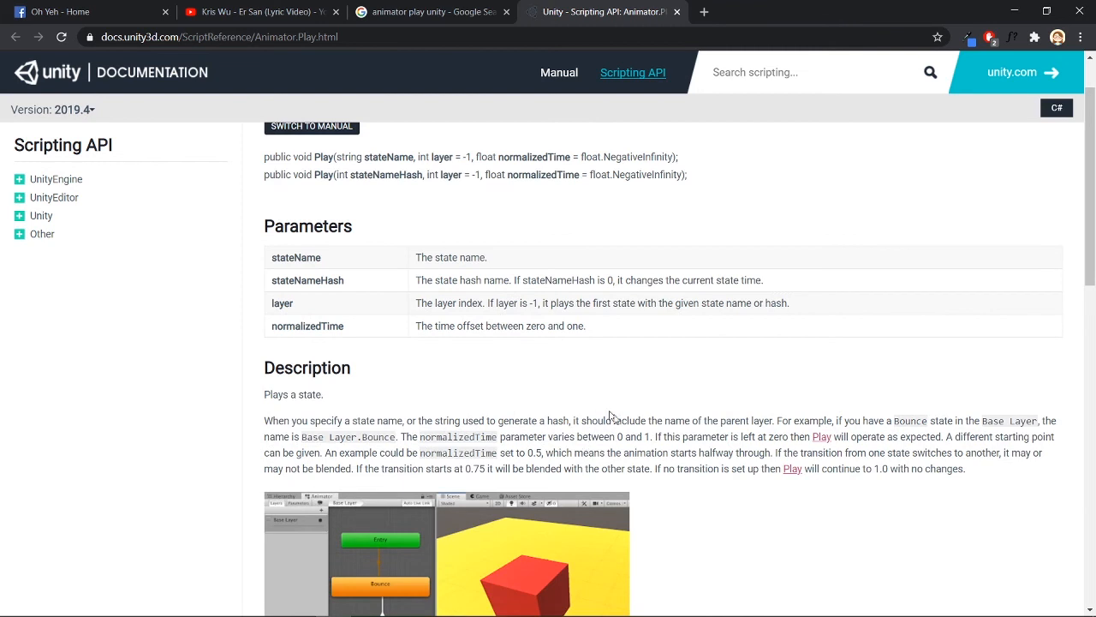
{"action": "scroll", "coordinate": [746, 447], "scroll_direction": "down", "scroll_amount": 2}
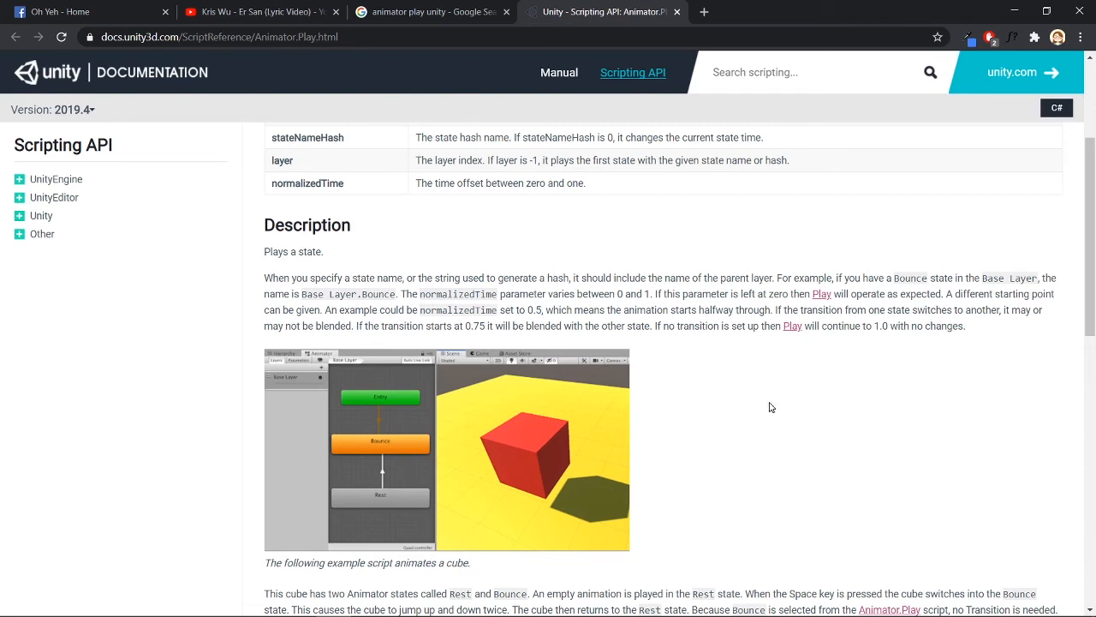
{"action": "scroll", "coordinate": [771, 407], "scroll_direction": "down", "scroll_amount": 3}
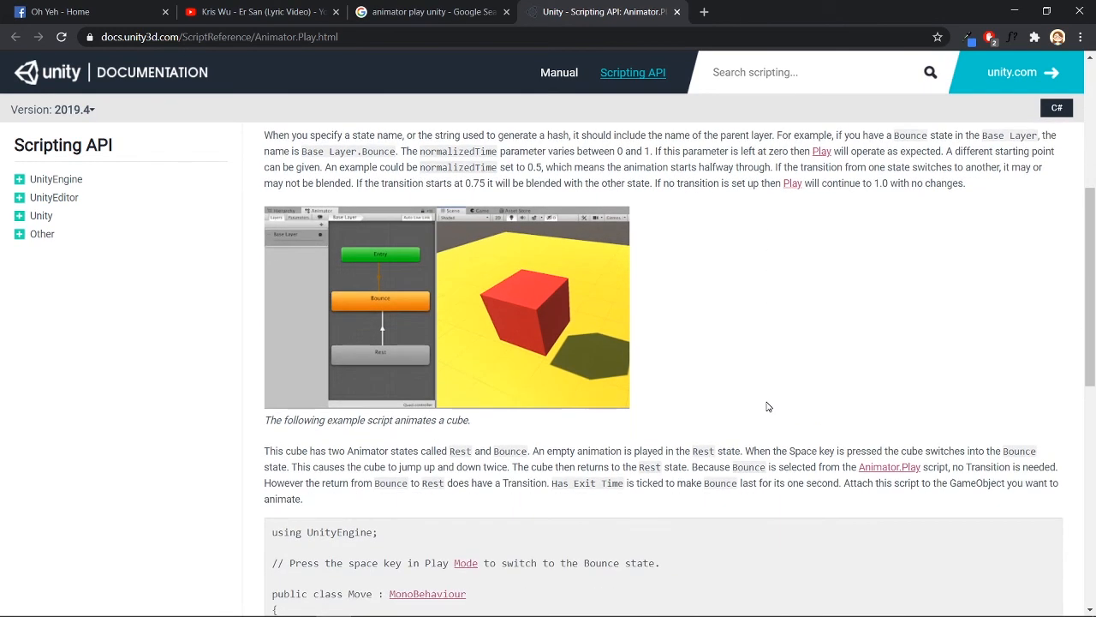
{"action": "scroll", "coordinate": [768, 406], "scroll_direction": "down", "scroll_amount": 2}
{"action": "scroll", "coordinate": [730, 402], "scroll_direction": "up", "scroll_amount": 1}
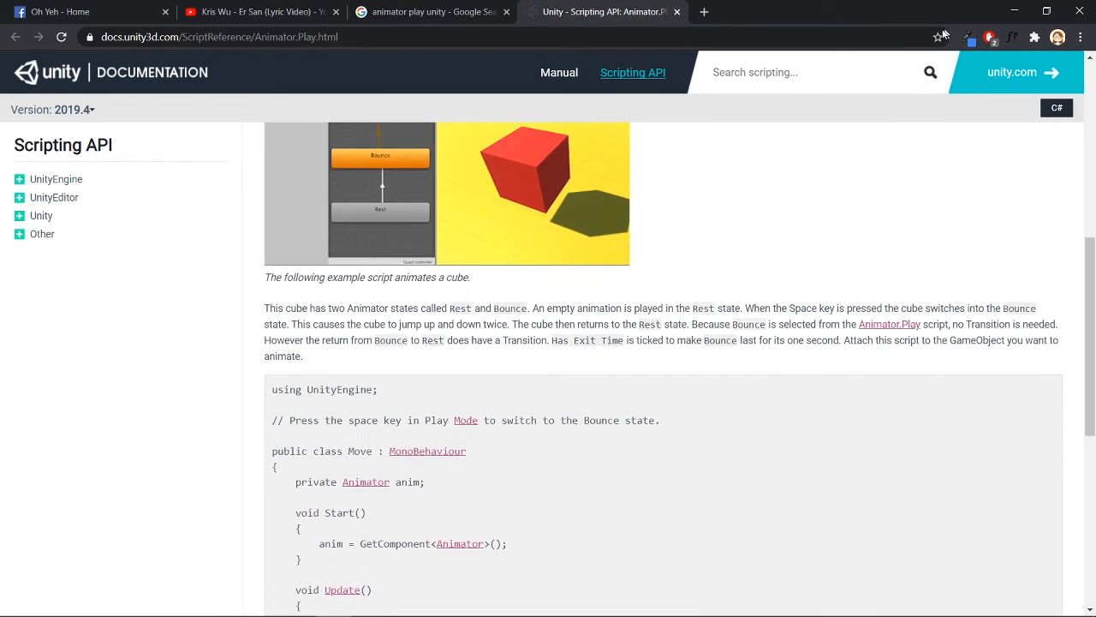
{"action": "left_click", "coordinate": [1015, 8]}
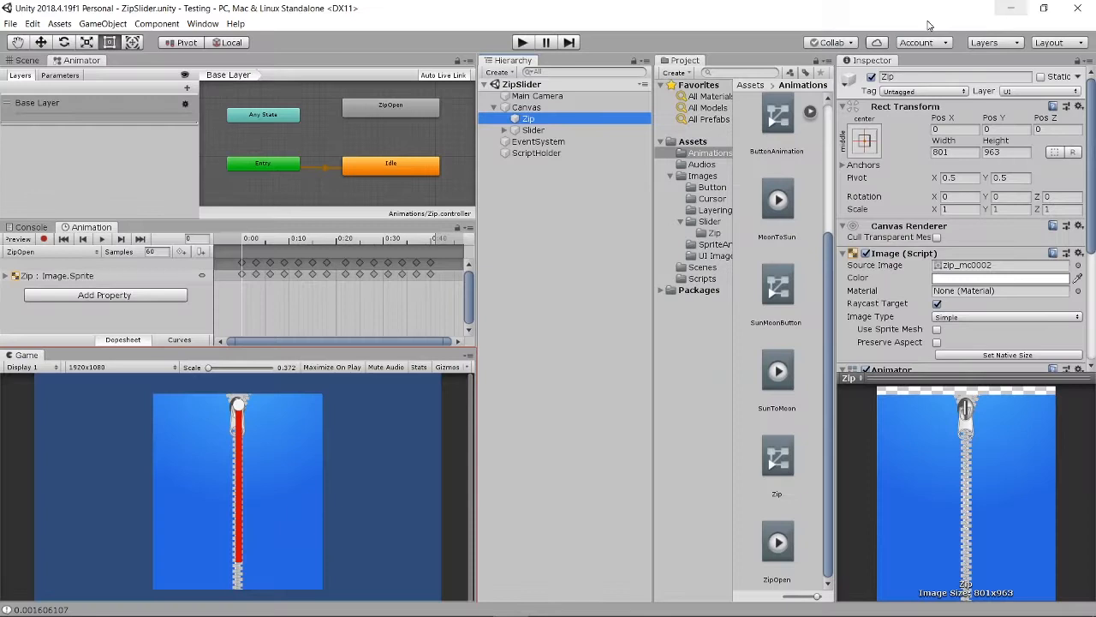
Step: Examine the Slider object's value settings and On Value Changed event, and frame the Slider in the Scene view
{"action": "left_click", "coordinate": [525, 130]}
{"action": "scroll", "coordinate": [980, 323], "scroll_direction": "down", "scroll_amount": 5}
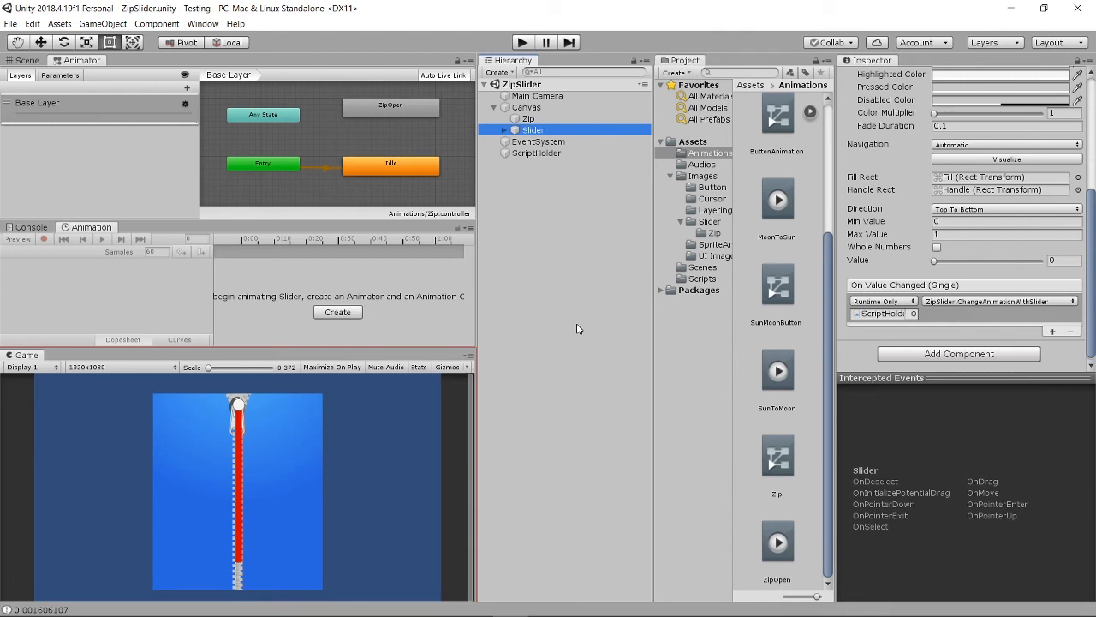
{"action": "double_click", "coordinate": [544, 132]}
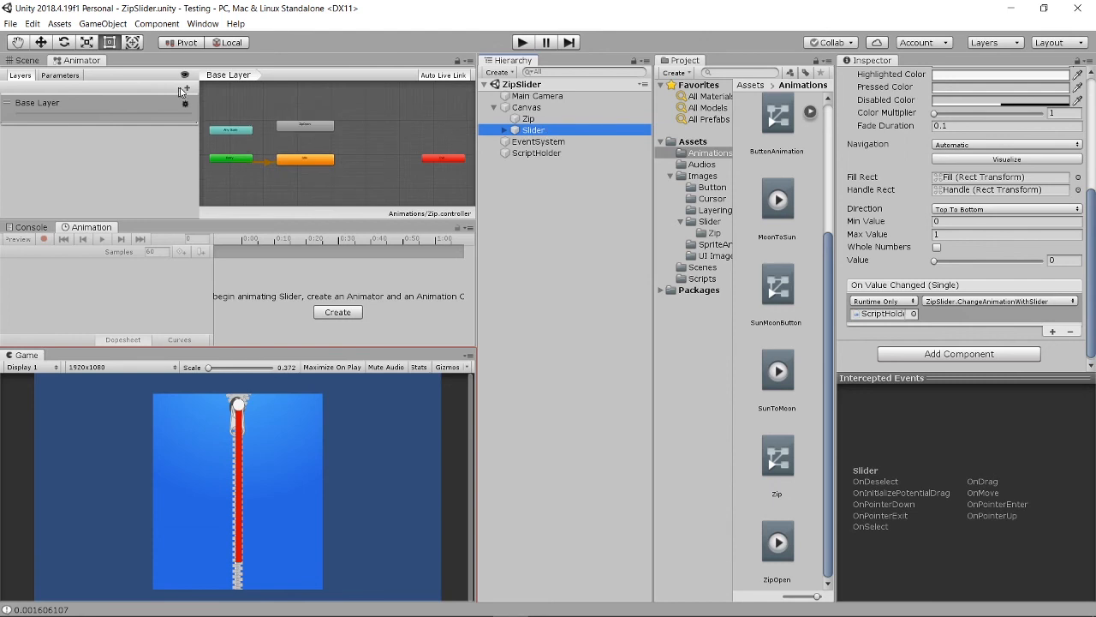
{"action": "left_click", "coordinate": [25, 61]}
{"action": "scroll", "coordinate": [203, 131], "scroll_direction": "down", "scroll_amount": 5}
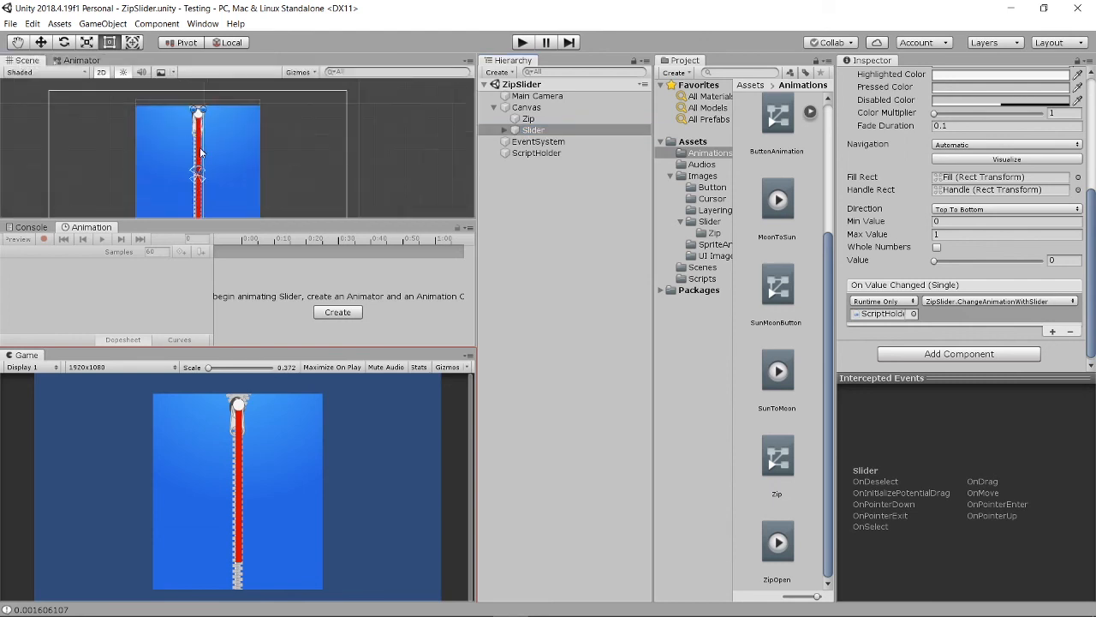
Step: Deactivate the Background object under the Slider to hide the red bar over the zipper
{"action": "middle_click_drag", "start_coordinate": [211, 185], "coordinate": [227, 148]}
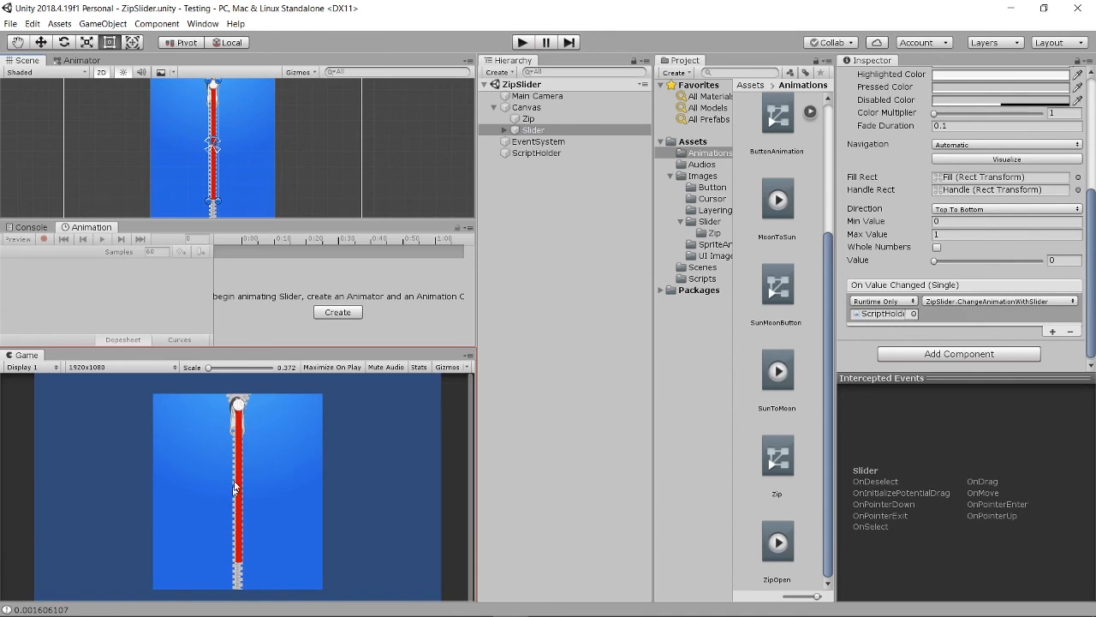
{"action": "left_click", "coordinate": [504, 130]}
{"action": "left_click", "coordinate": [555, 141]}
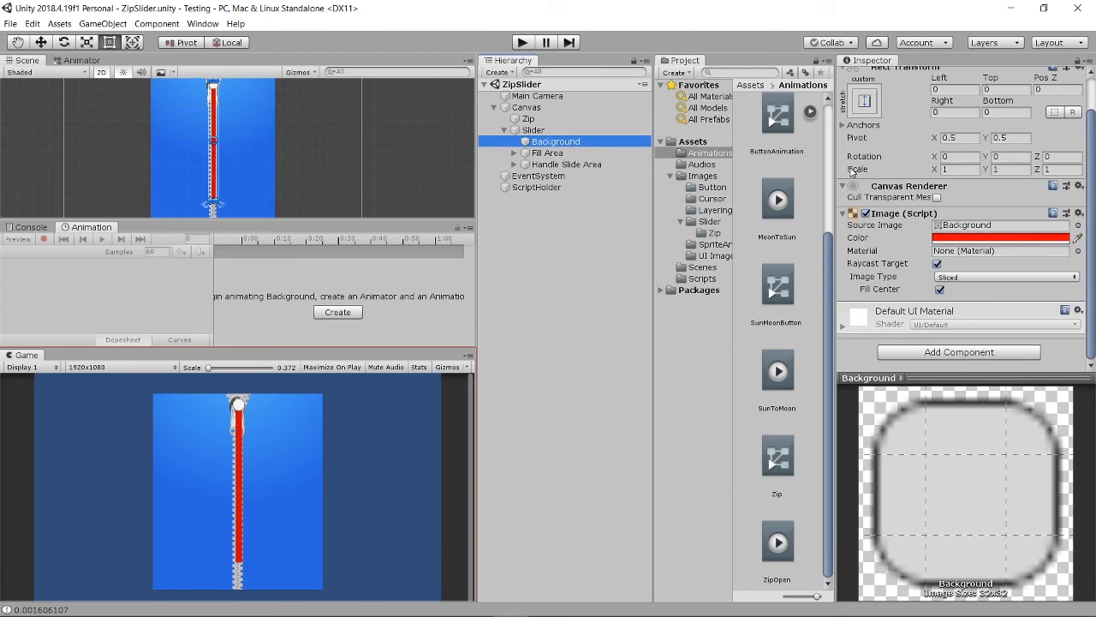
{"action": "scroll", "coordinate": [925, 274], "scroll_direction": "up", "scroll_amount": 2}
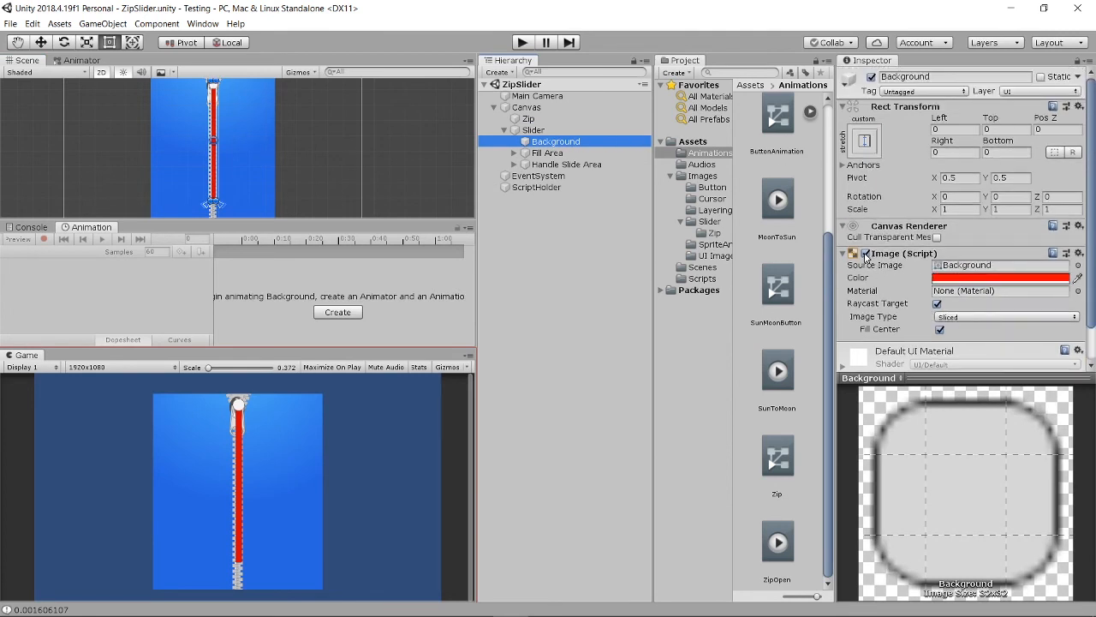
{"action": "left_click", "coordinate": [871, 76]}
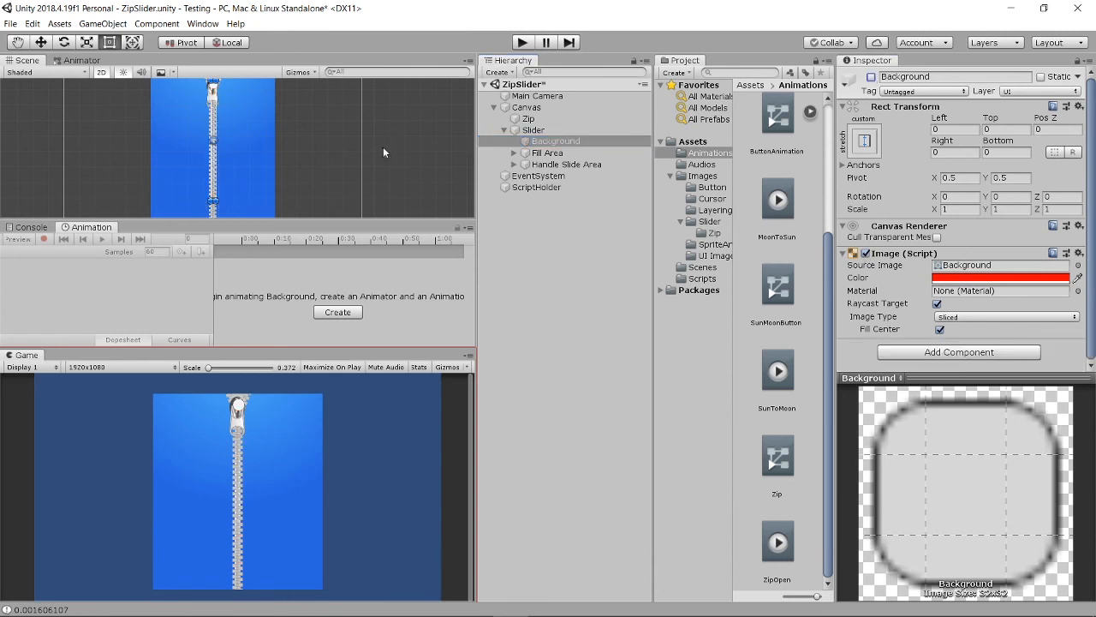
Step: Run the scene, test the zipper by moving the slider handle down and back up, and stop playback
{"action": "left_click", "coordinate": [586, 164]}
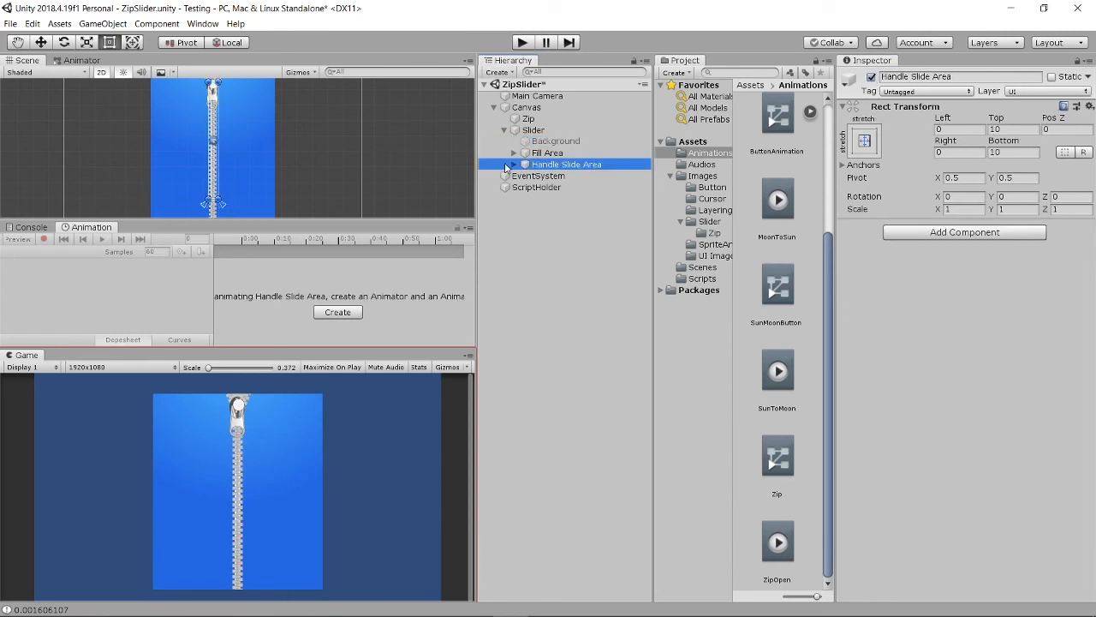
{"action": "left_click", "coordinate": [521, 42]}
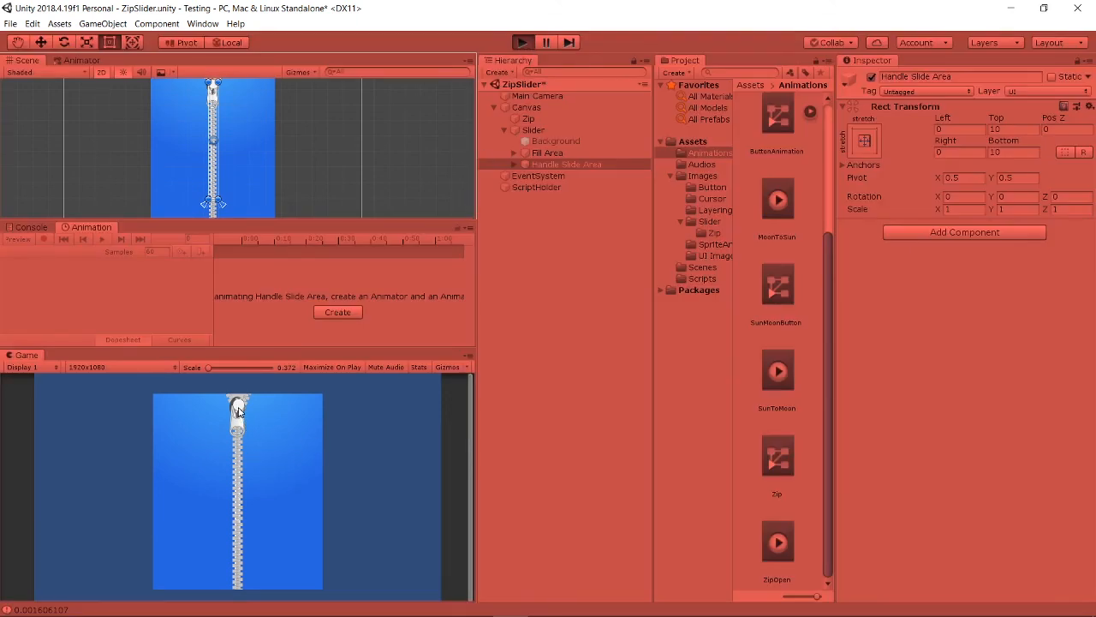
{"action": "left_click_drag", "start_coordinate": [238, 408], "coordinate": [238, 377]}
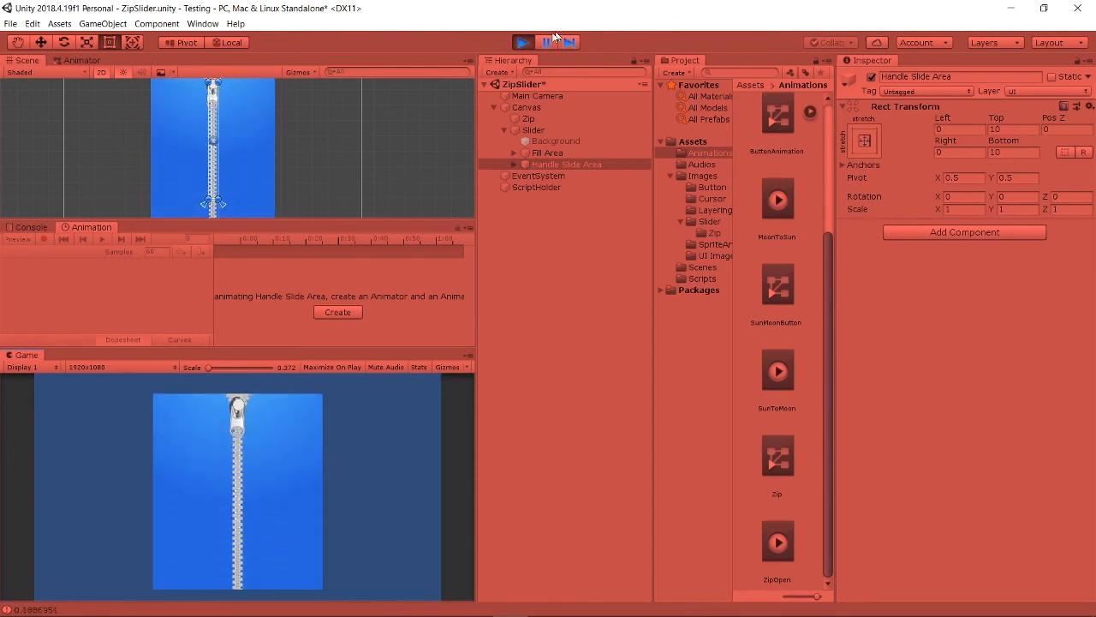
{"action": "left_click", "coordinate": [522, 42]}
Step: Deactivate the Slider's Fill Area and inspect the Image settings of the Handle inside Handle Slide Area
{"action": "left_click", "coordinate": [567, 154]}
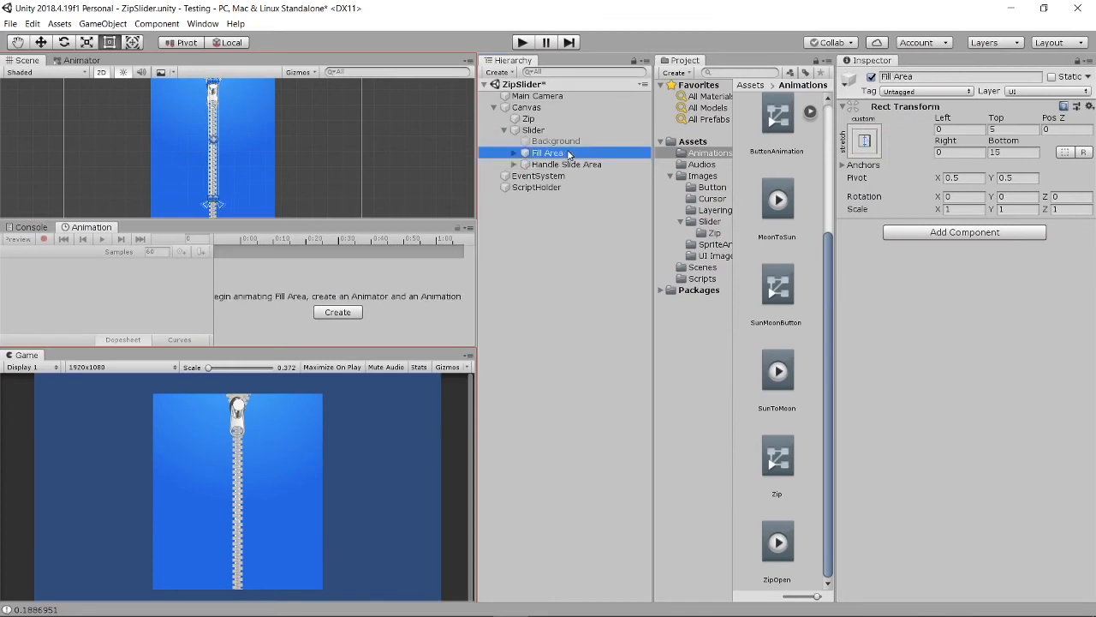
{"action": "left_click", "coordinate": [871, 77]}
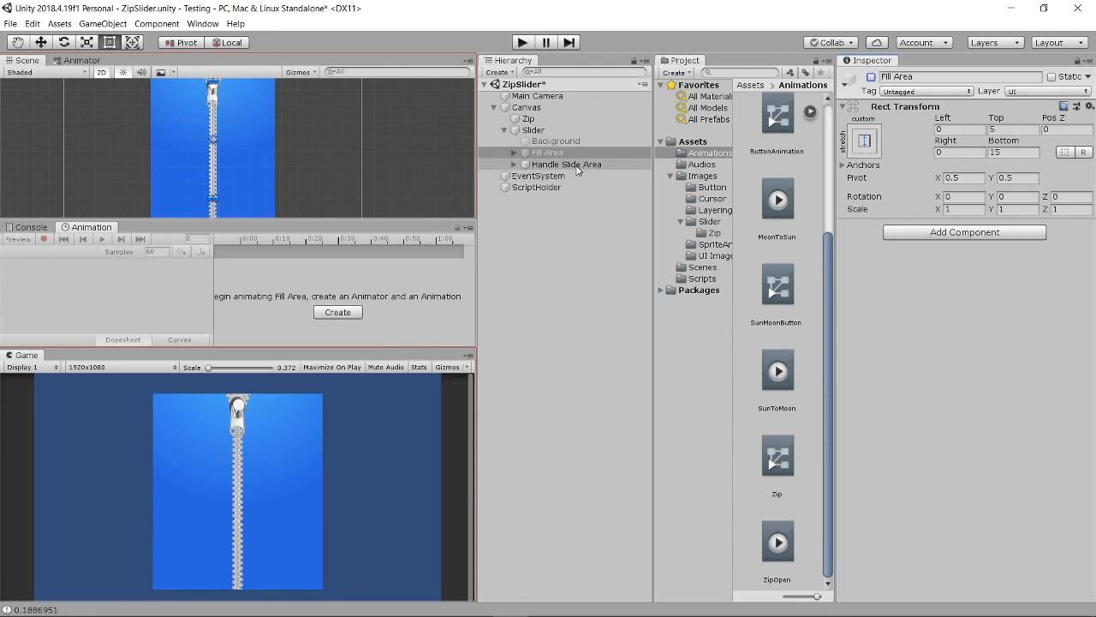
{"action": "left_click", "coordinate": [577, 168]}
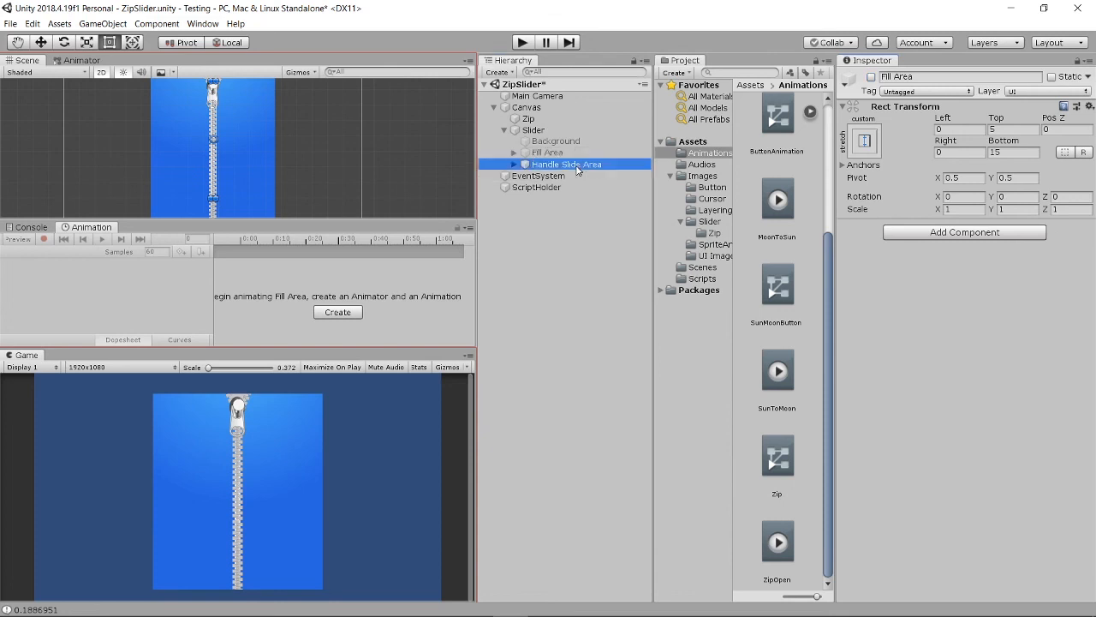
{"action": "left_click", "coordinate": [515, 164]}
{"action": "left_click", "coordinate": [557, 175]}
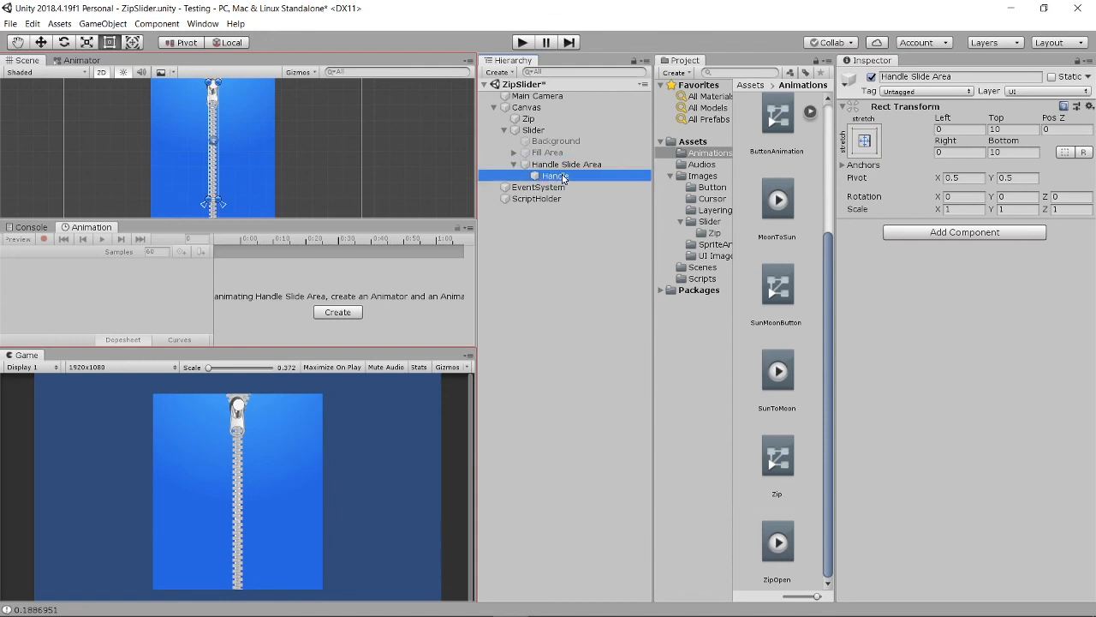
{"action": "scroll", "coordinate": [979, 291], "scroll_direction": "down", "scroll_amount": 3}
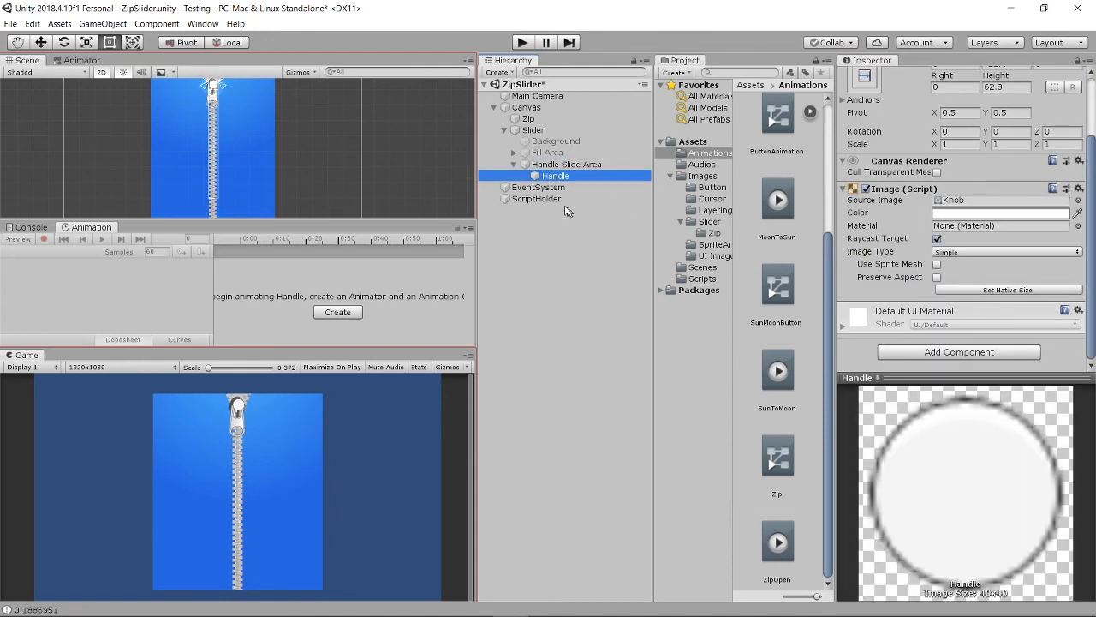
Step: Try running the scene with the Handle Slide Area deactivated, and reactivate it after stopping playback
{"action": "left_click", "coordinate": [572, 165]}
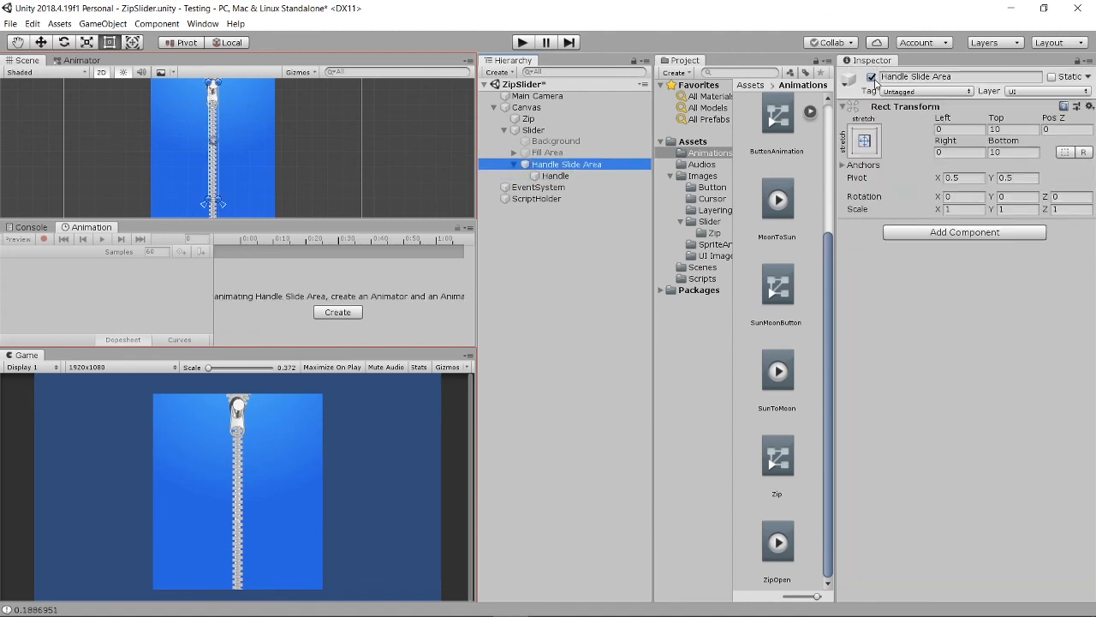
{"action": "left_click", "coordinate": [871, 76]}
{"action": "left_click", "coordinate": [522, 43]}
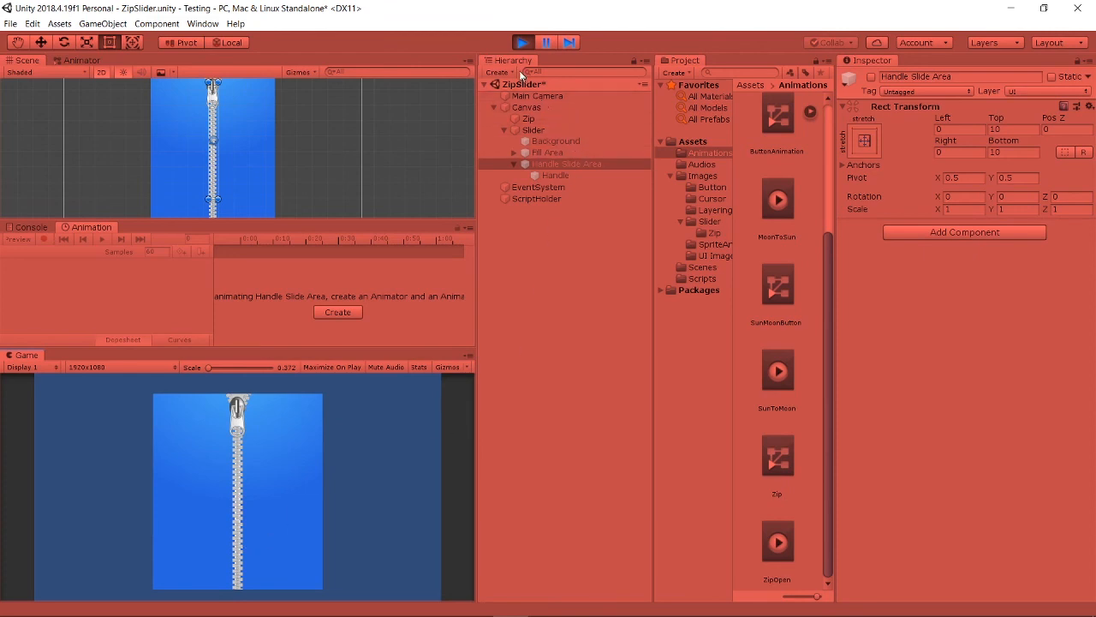
{"action": "left_click", "coordinate": [521, 42]}
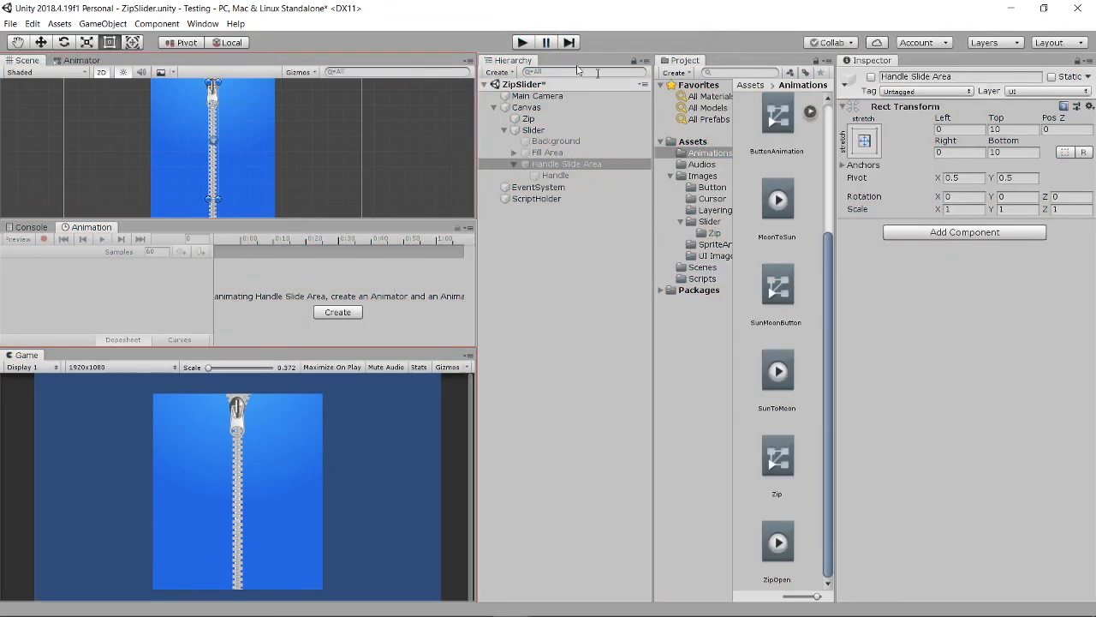
{"action": "left_click", "coordinate": [871, 77]}
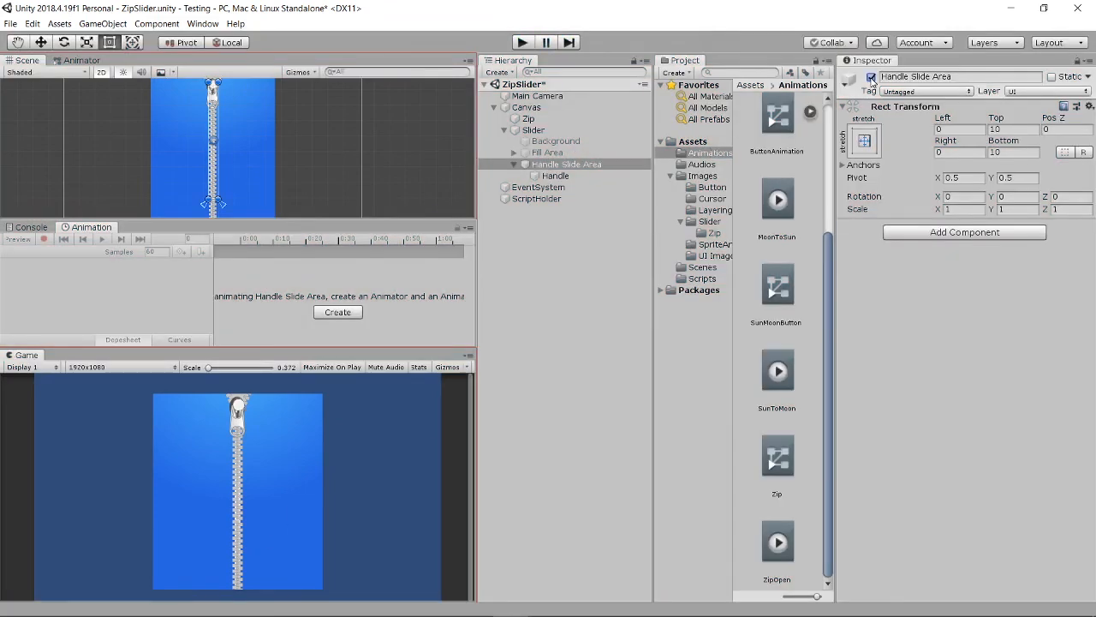
Step: Make the slider's Handle fully transparent by setting its Image color alpha to 0
{"action": "left_click", "coordinate": [563, 177]}
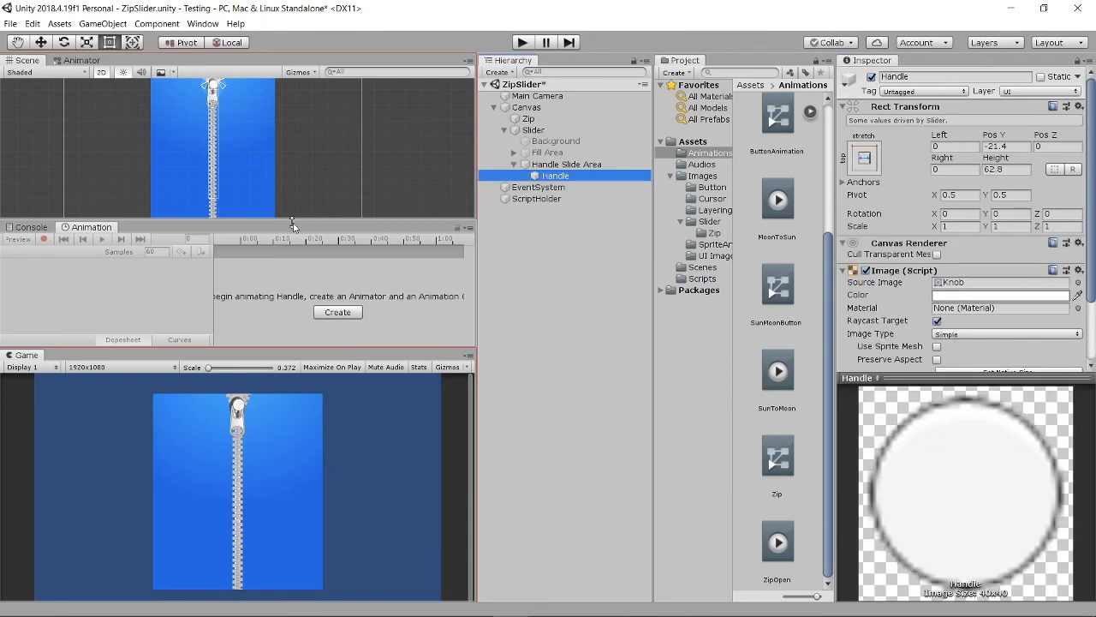
{"action": "scroll", "coordinate": [215, 131], "scroll_direction": "up", "scroll_amount": 2}
{"action": "middle_click_drag", "start_coordinate": [220, 128], "coordinate": [241, 170]}
{"action": "scroll", "coordinate": [229, 110], "scroll_direction": "up", "scroll_amount": 4}
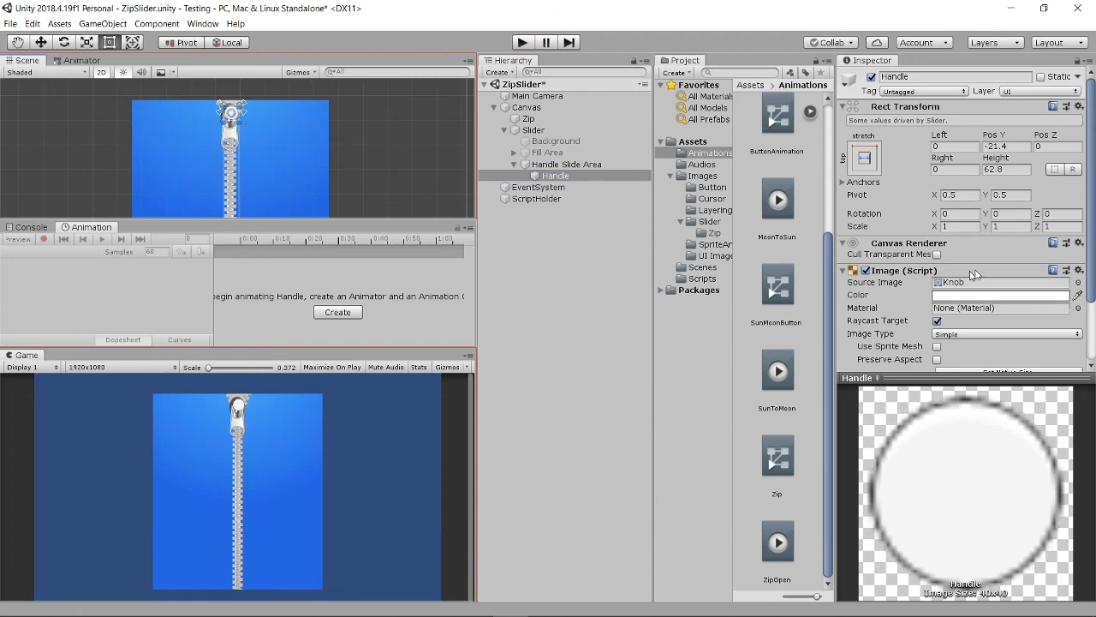
{"action": "left_click", "coordinate": [991, 298]}
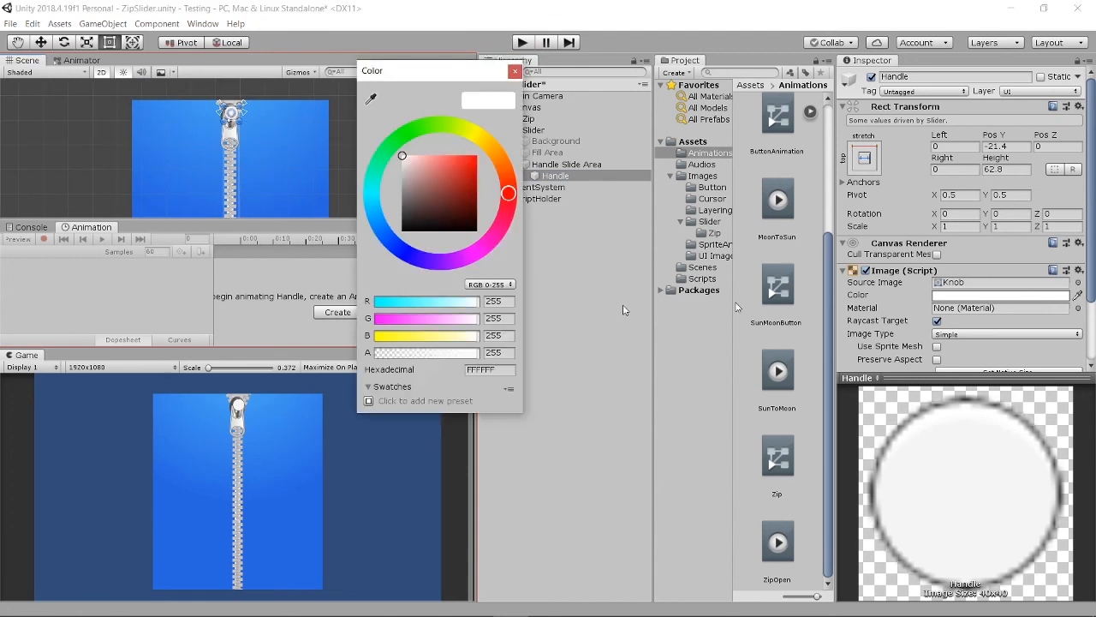
{"action": "left_click_drag", "start_coordinate": [465, 357], "coordinate": [343, 362]}
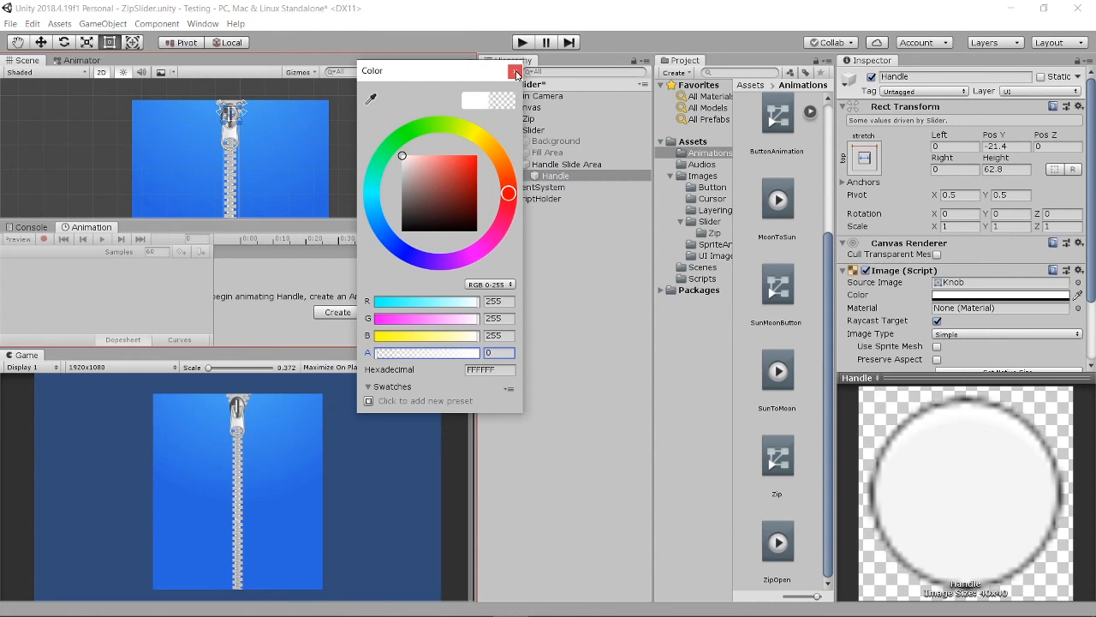
{"action": "left_click_drag", "start_coordinate": [450, 353], "coordinate": [367, 358]}
{"action": "left_click", "coordinate": [515, 70]}
Step: Run the scene, test the zipper by moving the transparent handle, and collapse the Slider's children with nothing selected
{"action": "left_click", "coordinate": [521, 42]}
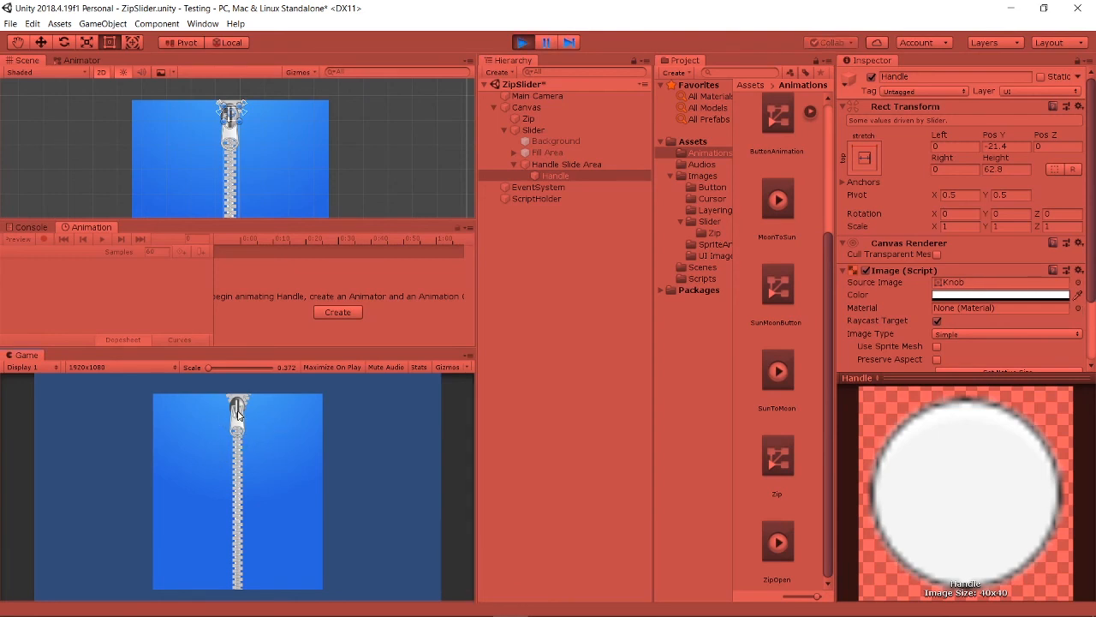
{"action": "mouse_move", "coordinate": [238, 415]}
{"action": "left_mouse_down"}
{"action": "mouse_move", "coordinate": [235, 575]}
{"action": "mouse_move", "coordinate": [230, 403]}
{"action": "mouse_move", "coordinate": [222, 585]}
{"action": "mouse_move", "coordinate": [243, 397]}
{"action": "left_mouse_up"}
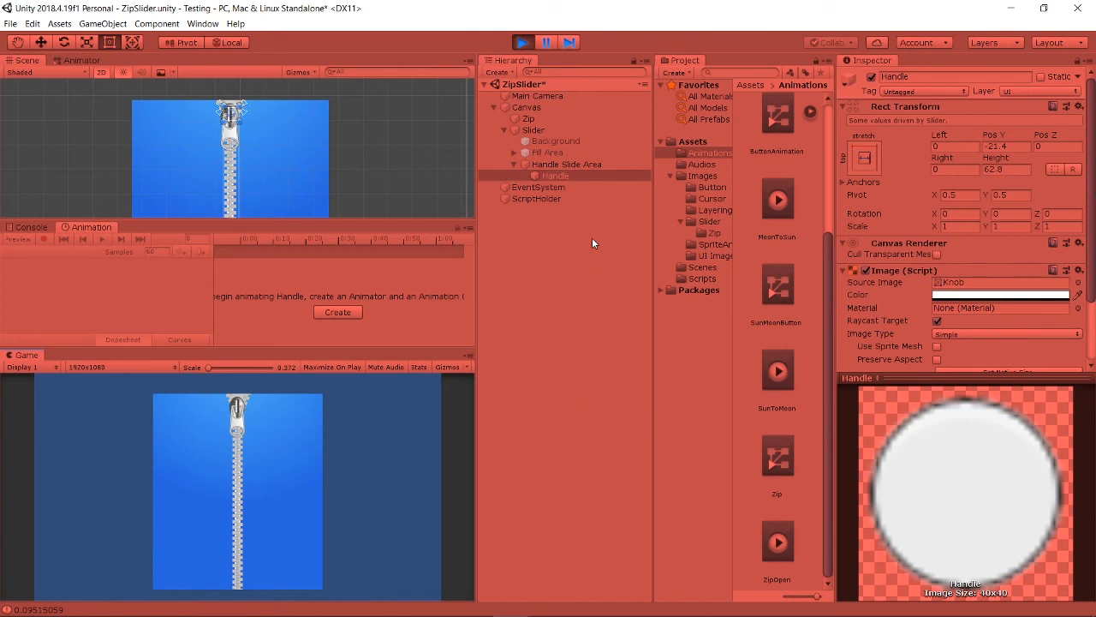
{"action": "left_click", "coordinate": [502, 128]}
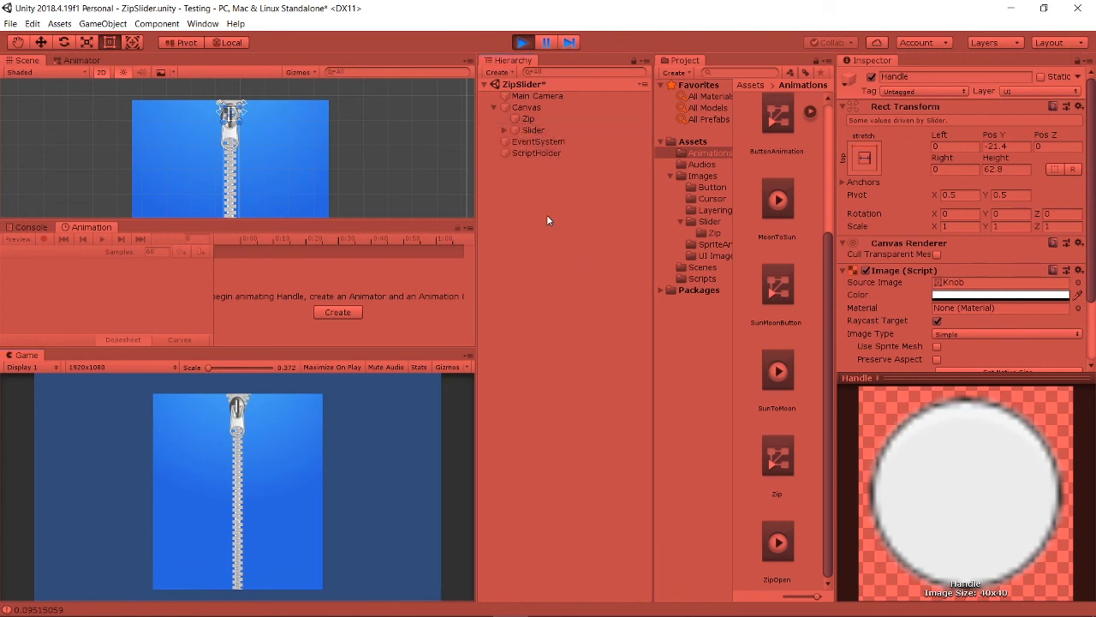
{"action": "left_click", "coordinate": [543, 220]}
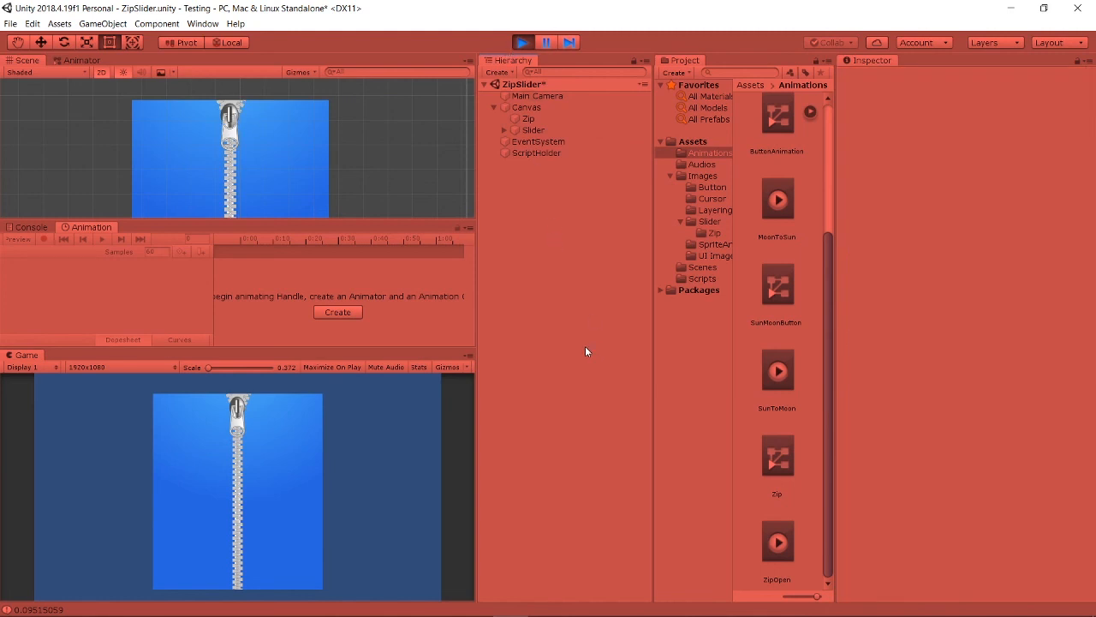